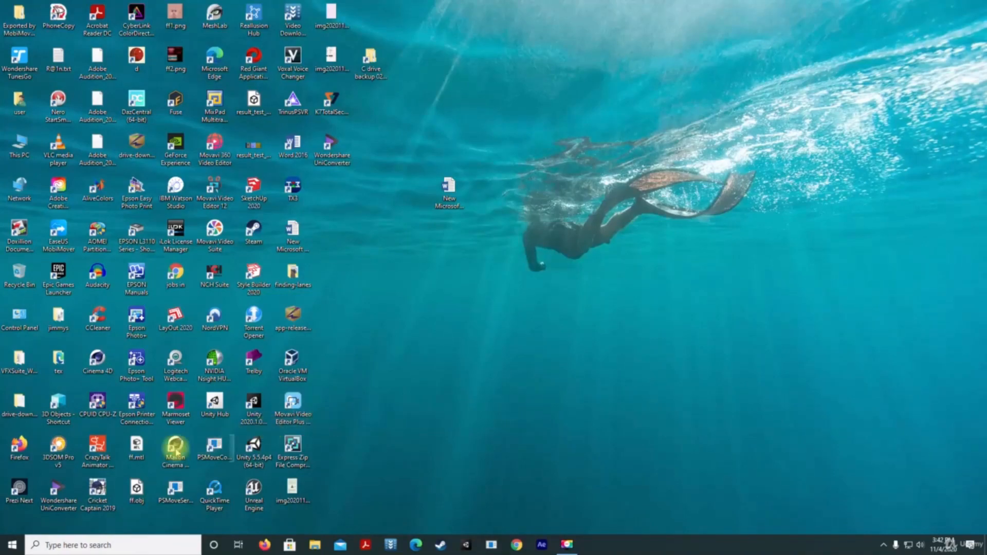
# Step: Launch Adobe Premiere Pro 2020 from the recently added programs
pyautogui.click(12, 540)
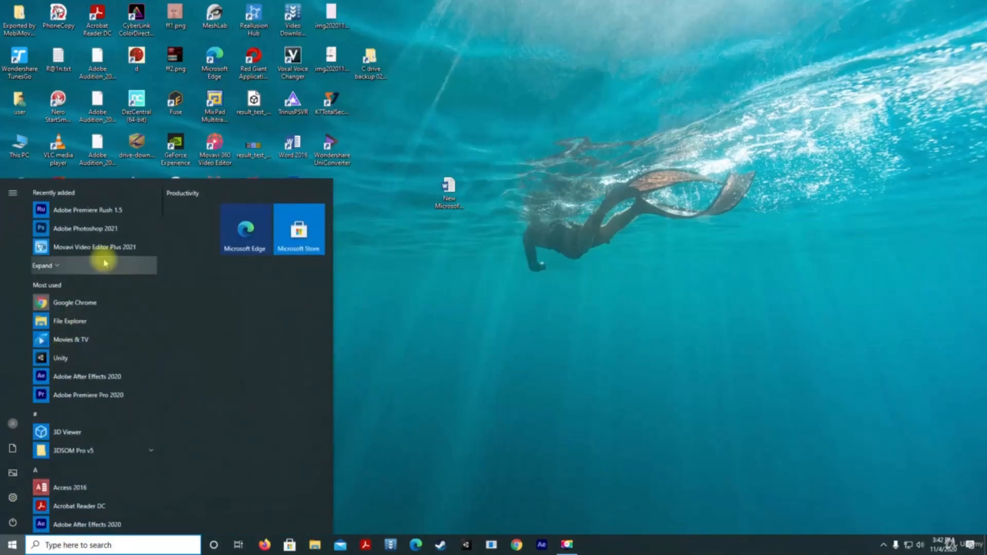
pyautogui.click(105, 263)
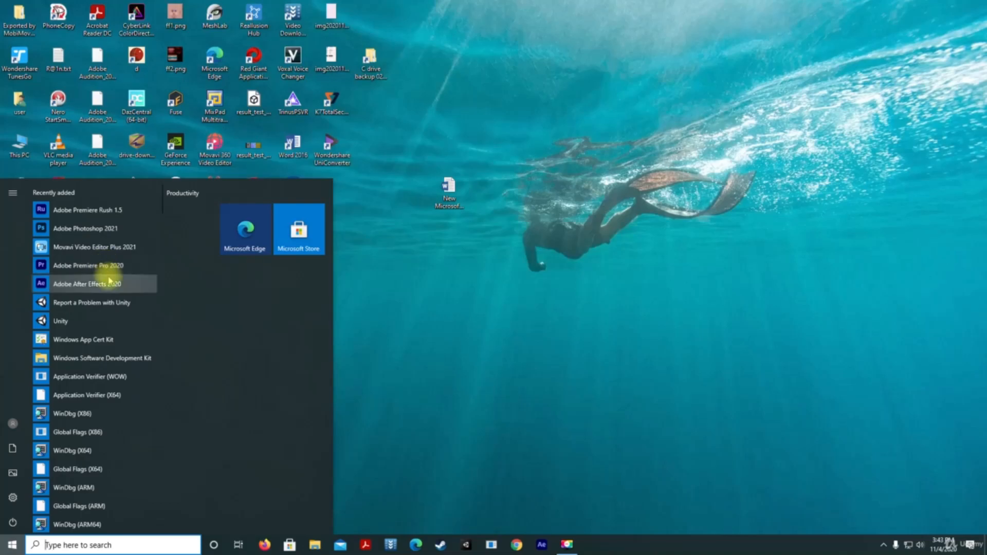
pyautogui.click(107, 265)
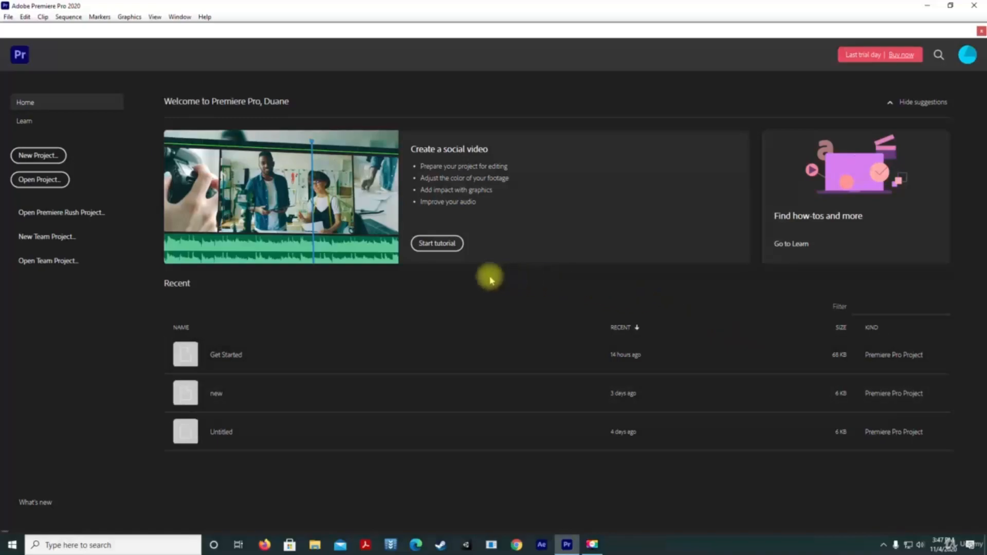
# Step: Create a project named "new project" with default settings and narrow the Learn panel to a thin strip
pyautogui.click(51, 156)
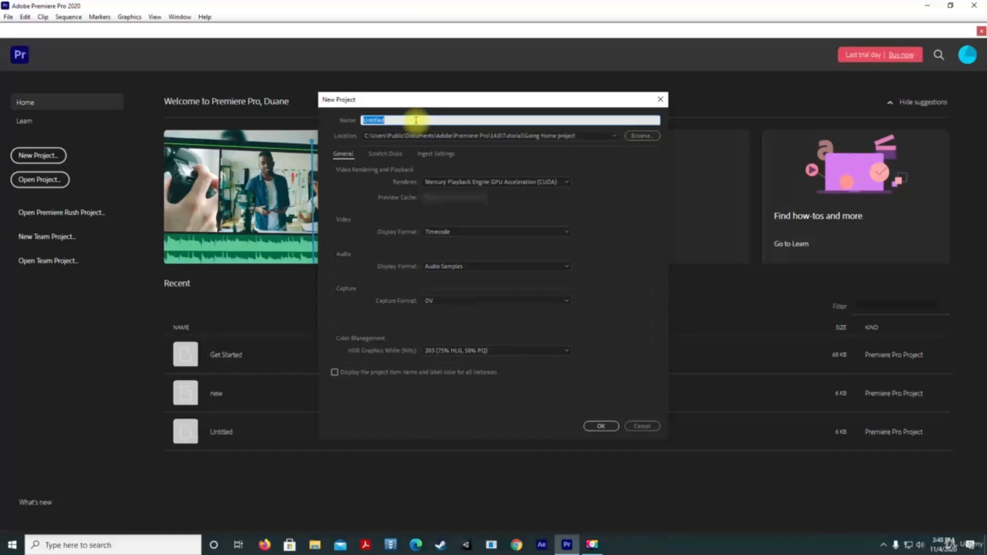
pyautogui.write('new project')
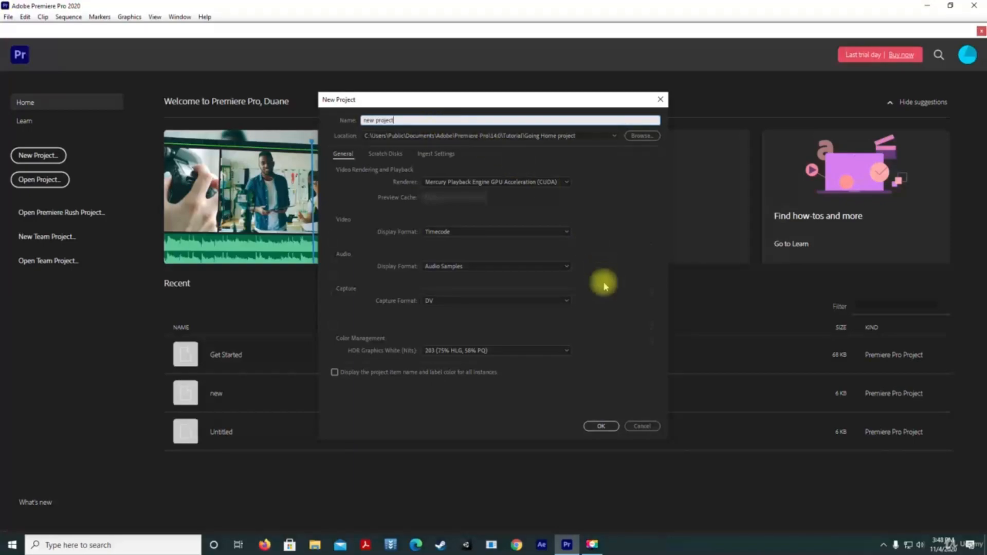
pyautogui.click(602, 427)
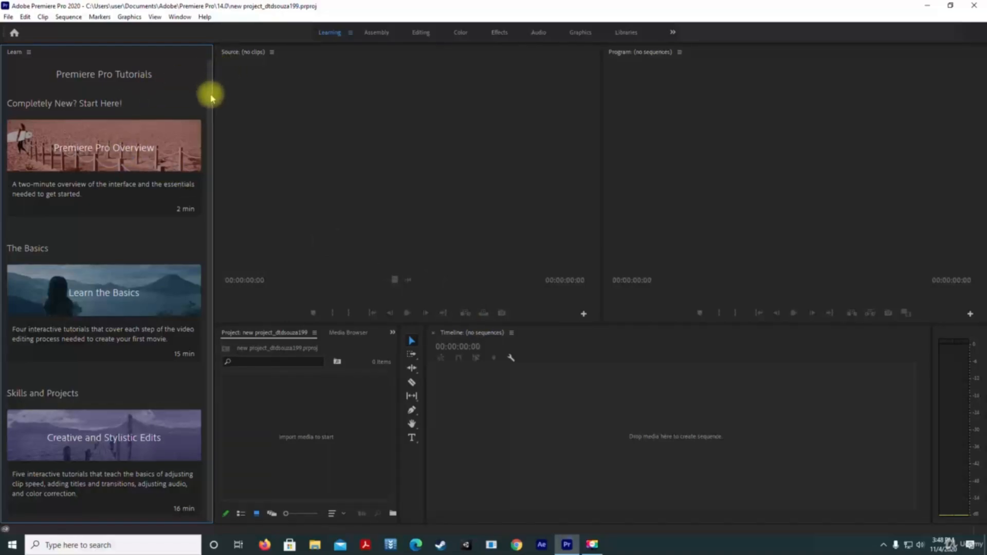
pyautogui.moveTo(213, 97); pyautogui.dragTo(7, 128)
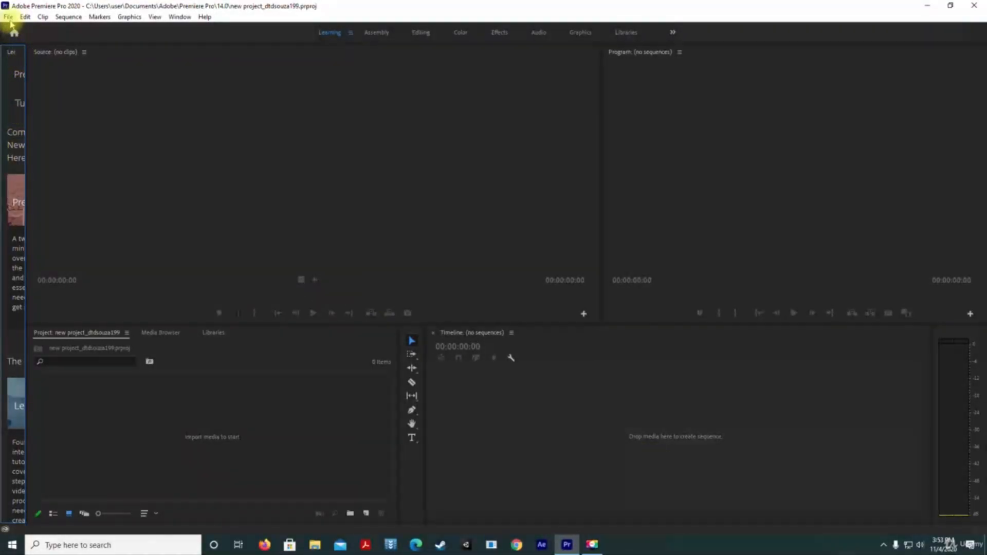
pyautogui.click(9, 17)
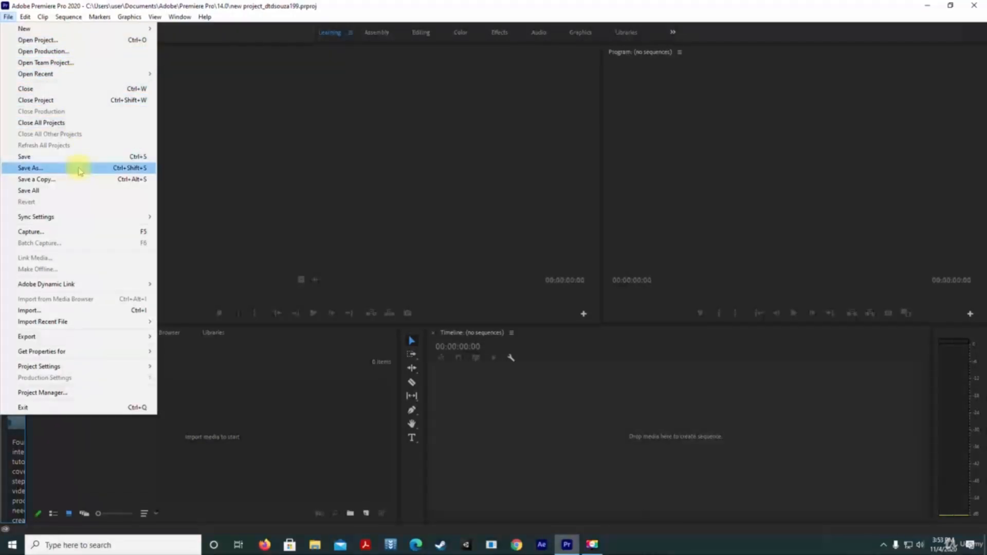
pyautogui.moveTo(31, 20)
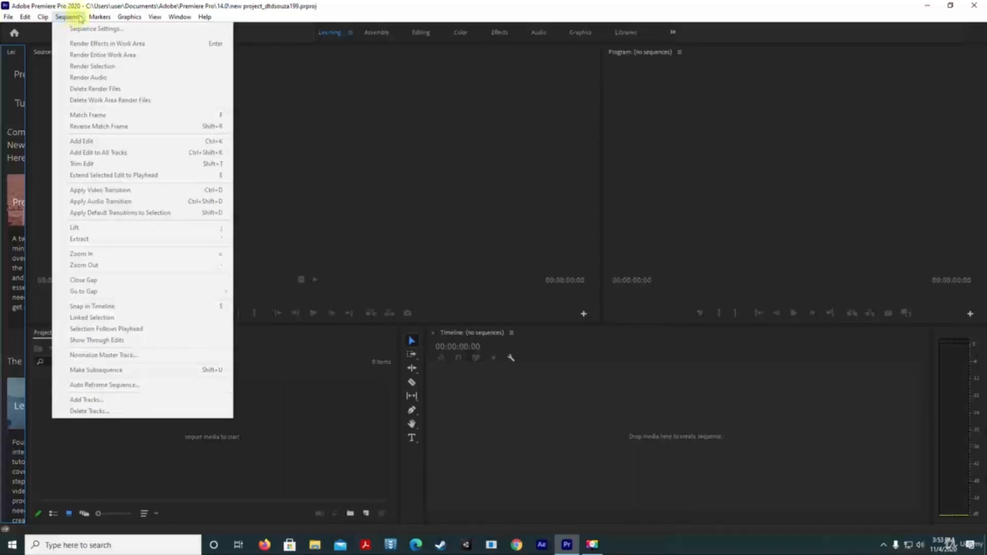
pyautogui.moveTo(133, 21)
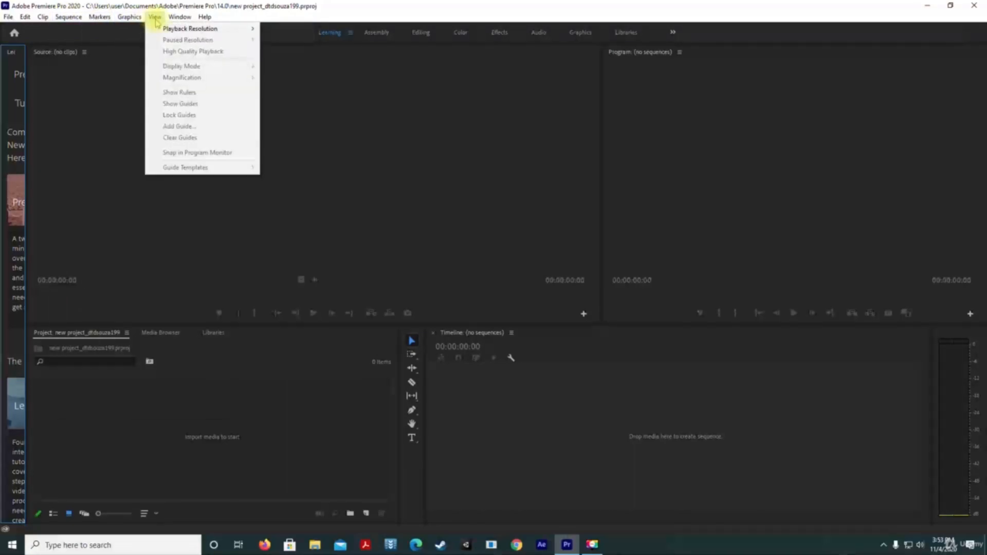
pyautogui.moveTo(178, 23)
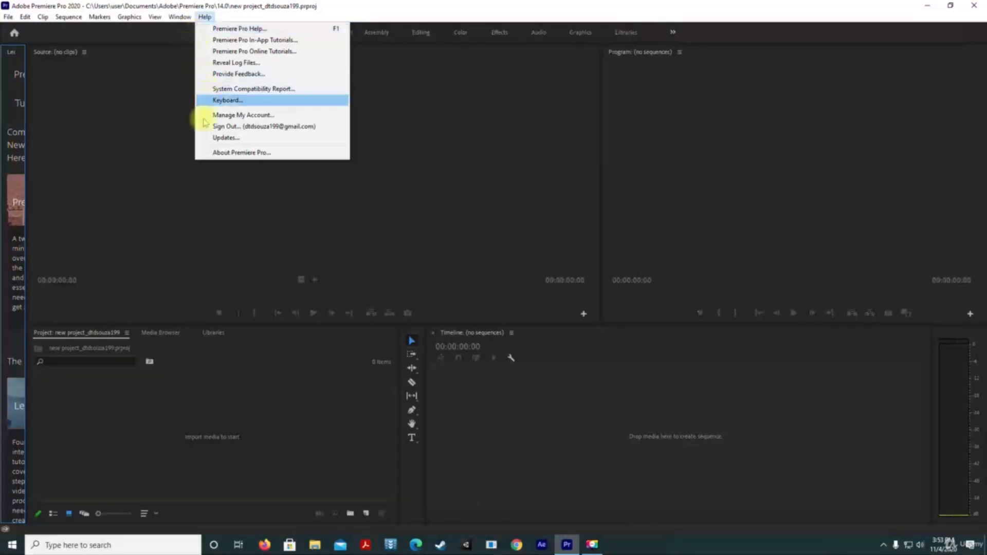
pyautogui.click(178, 207)
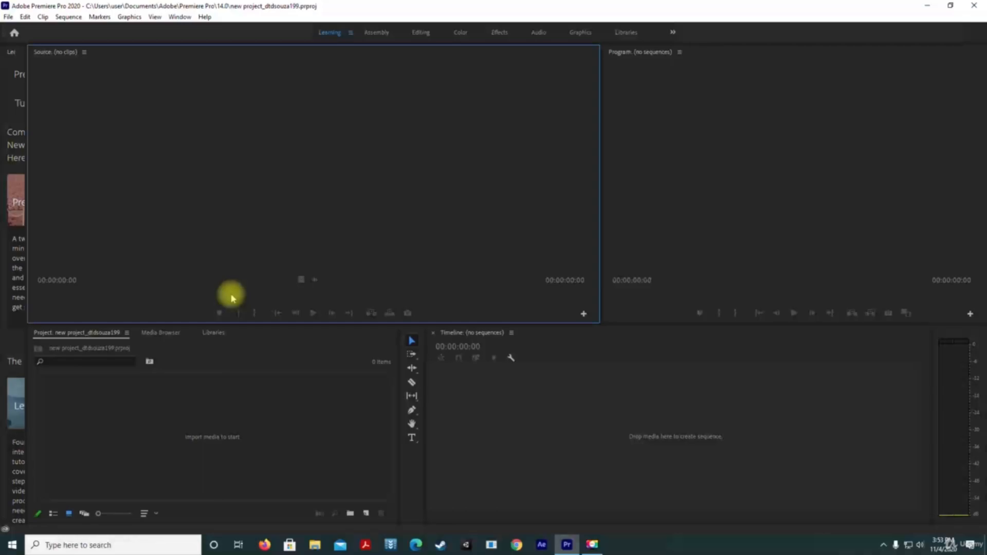
# Step: Import Hand Washing - 34091.mp4, Fireplace - 7070.mp4 and Moon - 35455.mp4 from the Downloads folder into the project
pyautogui.doubleClick(190, 442)
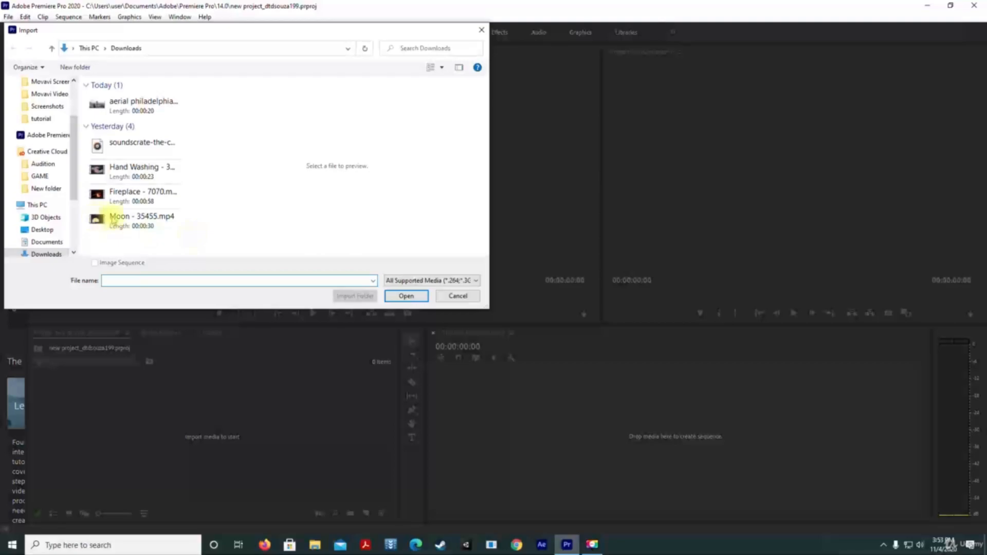
pyautogui.click(164, 171)
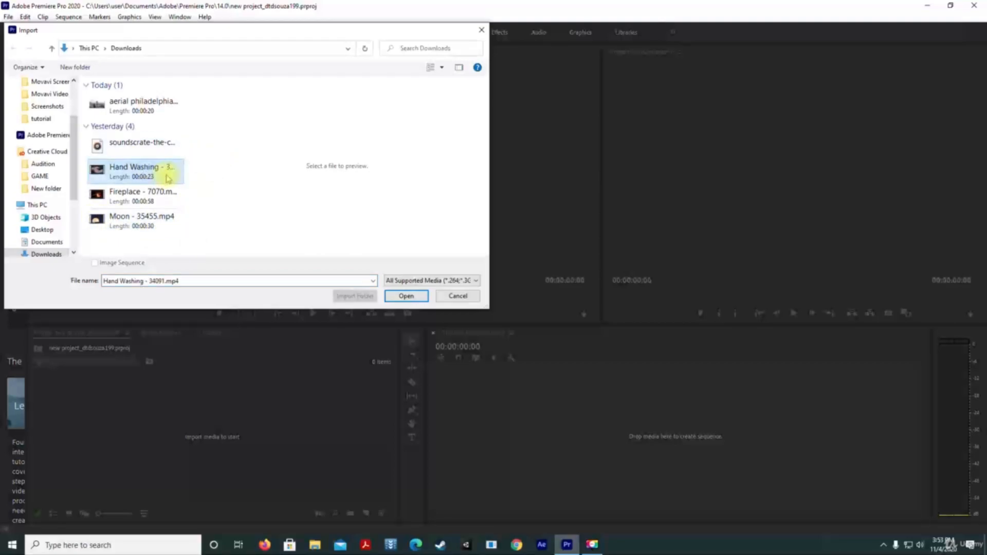
pyautogui.click(404, 297)
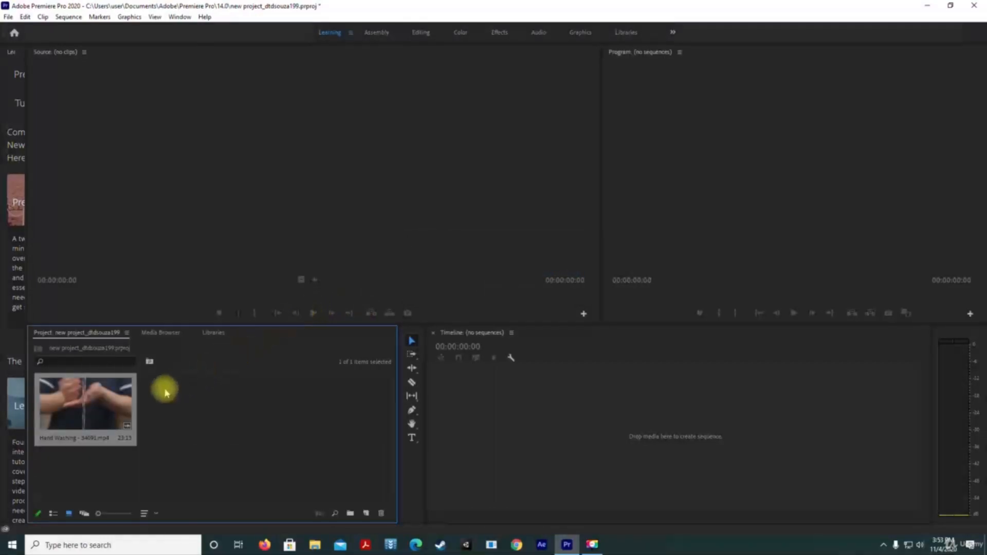
pyautogui.doubleClick(190, 409)
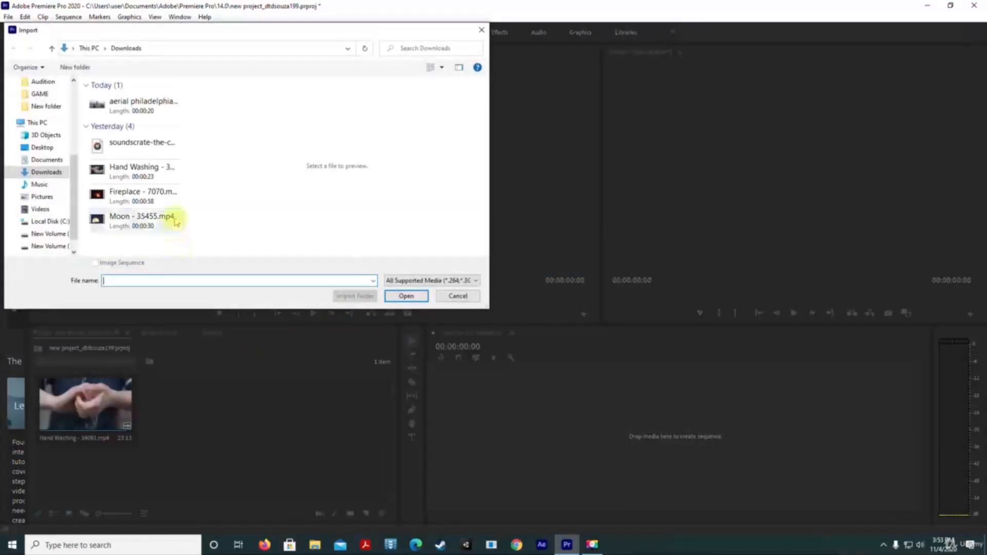
pyautogui.click(157, 192)
pyautogui.doubleClick(151, 194)
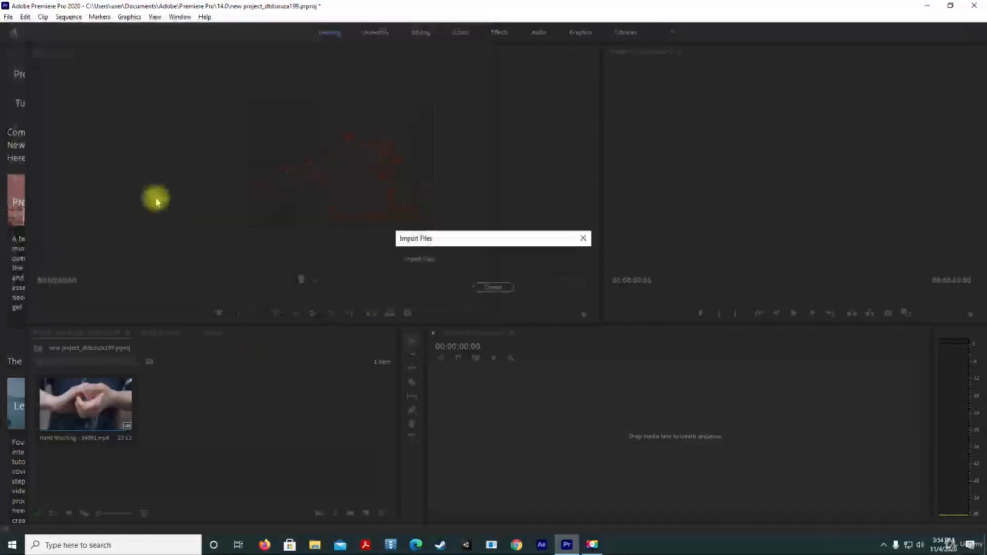
pyautogui.doubleClick(266, 410)
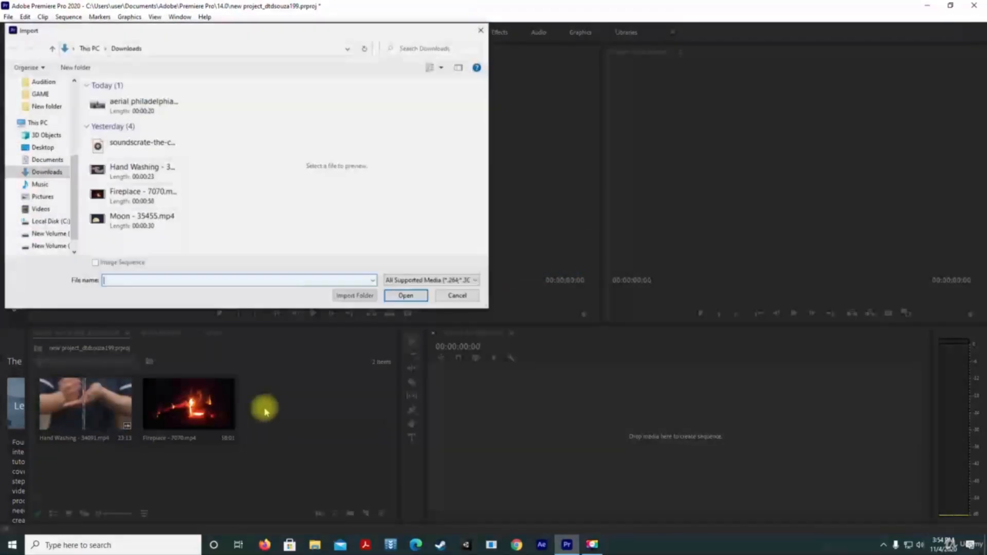
pyautogui.click(155, 219)
pyautogui.doubleClick(156, 221)
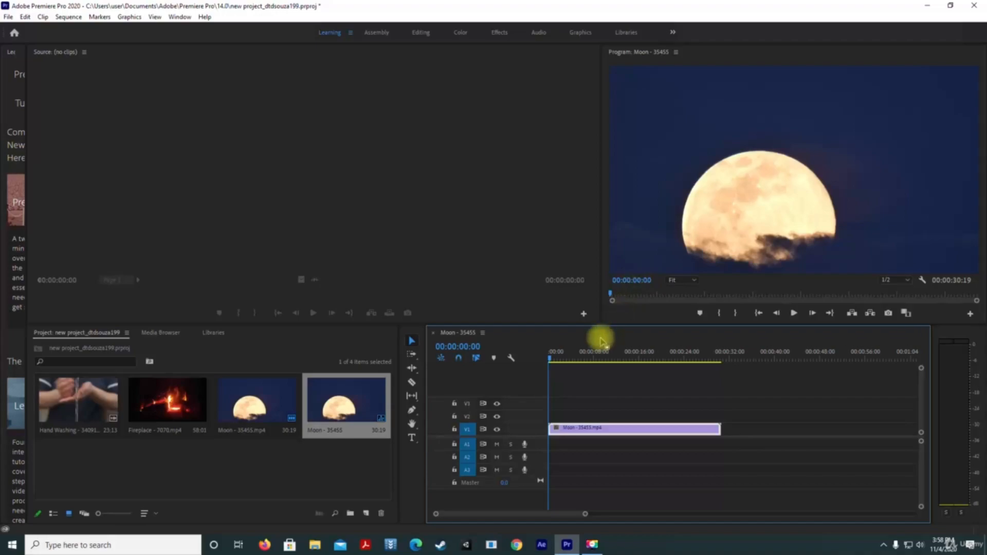
# Step: Place the Fireplace clip directly after the Moon clip on track V1, followed by the Hand Washing clip
pyautogui.click(153, 402)
pyautogui.moveTo(201, 445); pyautogui.dragTo(723, 434)
pyautogui.moveTo(80, 426); pyautogui.dragTo(885, 461)
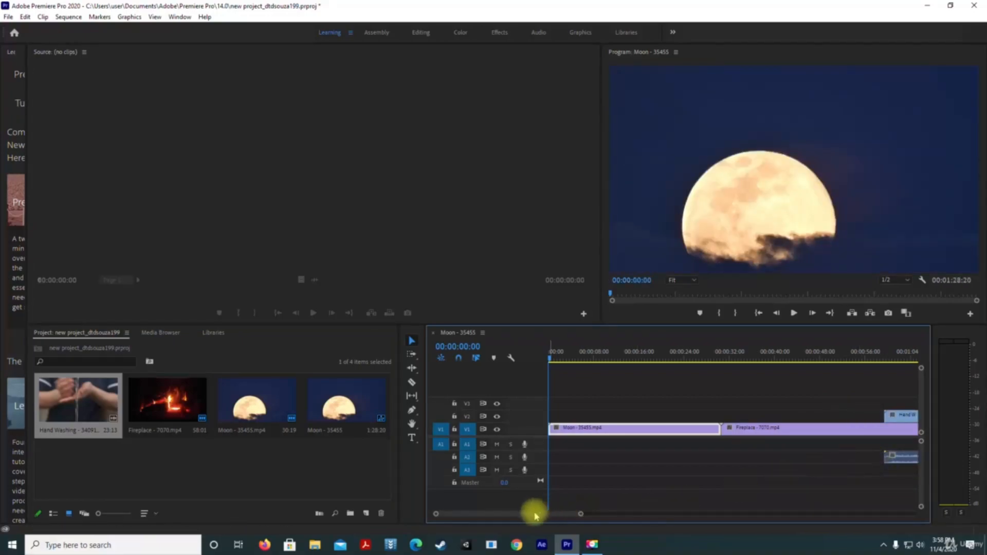
pyautogui.moveTo(535, 514); pyautogui.dragTo(551, 511)
pyautogui.moveTo(742, 414); pyautogui.dragTo(876, 427)
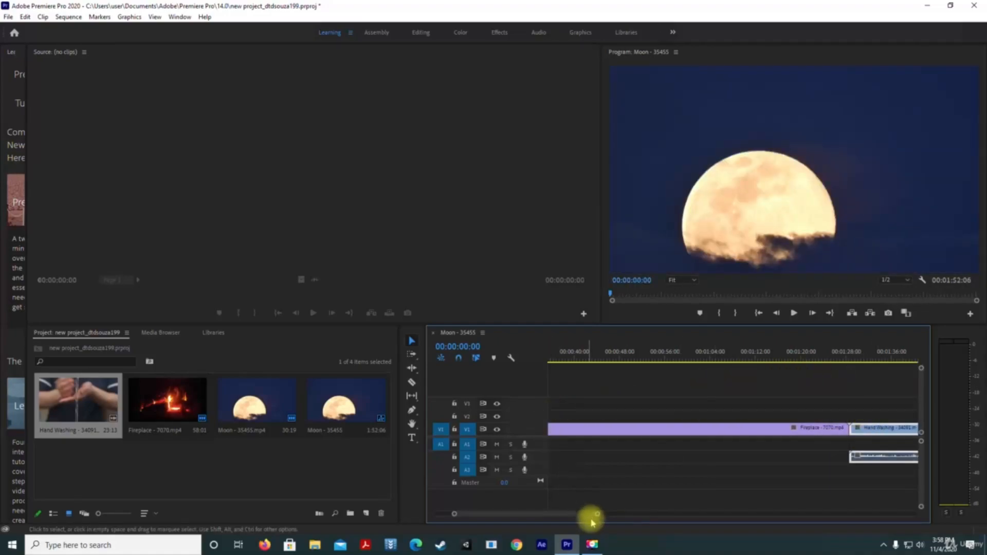
pyautogui.moveTo(595, 513); pyautogui.dragTo(653, 511)
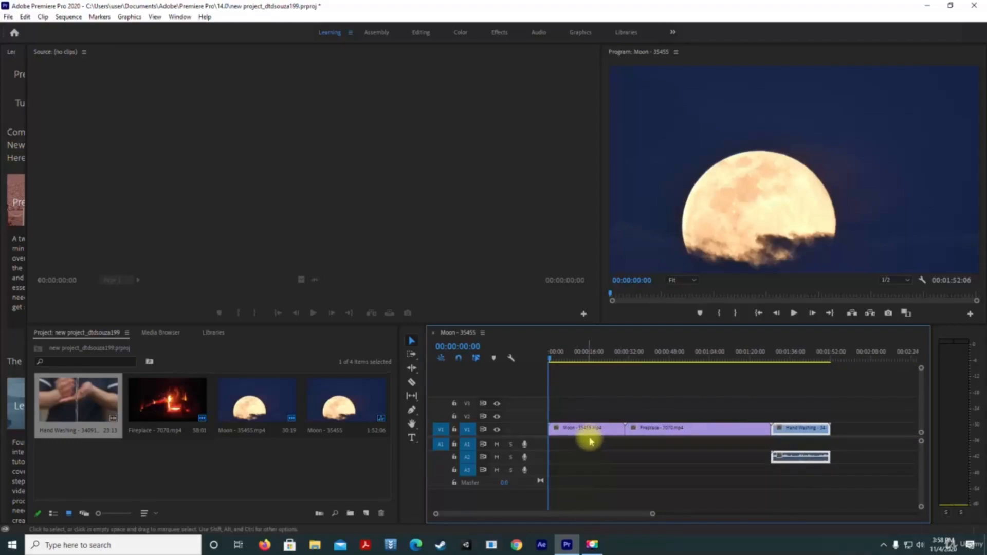
pyautogui.moveTo(550, 363); pyautogui.dragTo(607, 374)
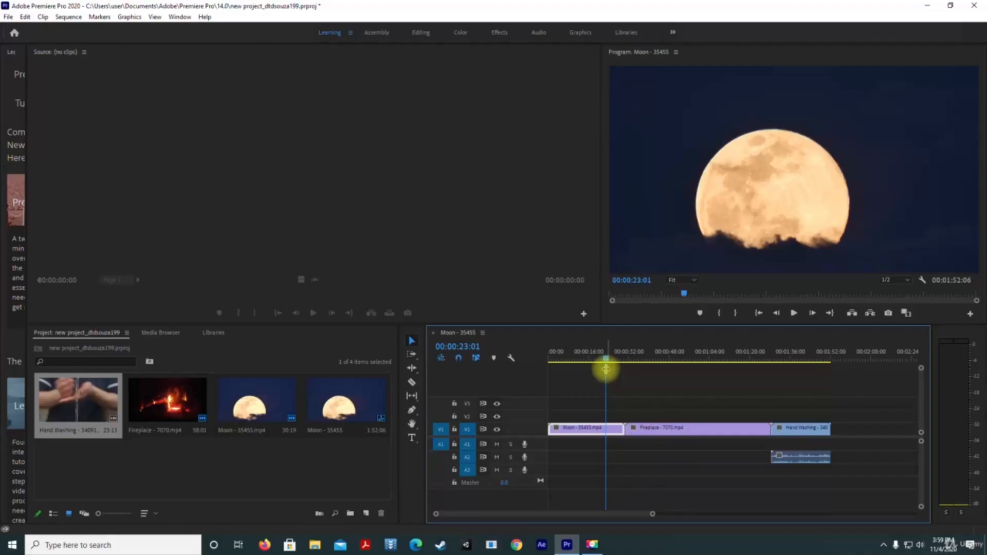
# Step: Unlink the Hand Washing clip's audio from its video and delete the audio from the timeline
pyautogui.click(785, 432)
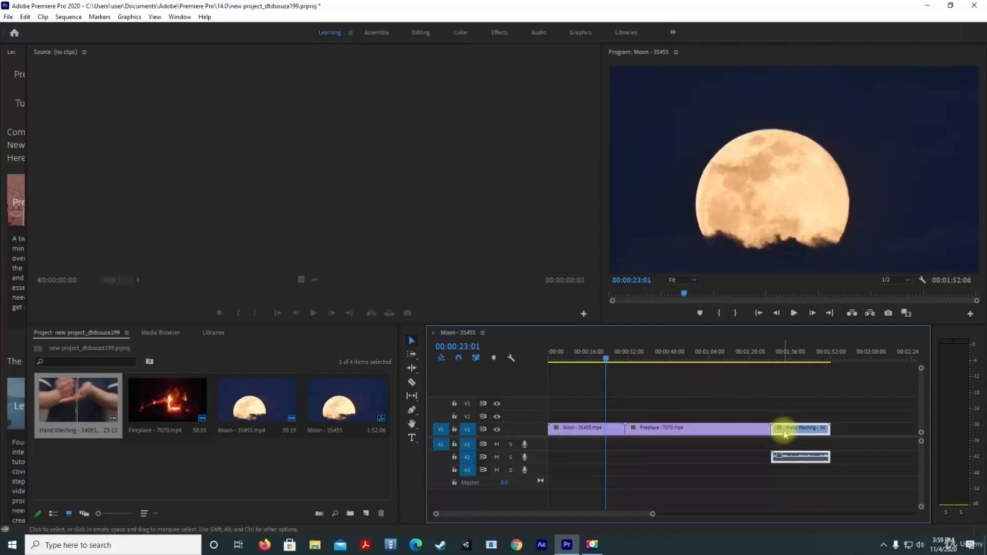
pyautogui.rightClick(785, 435)
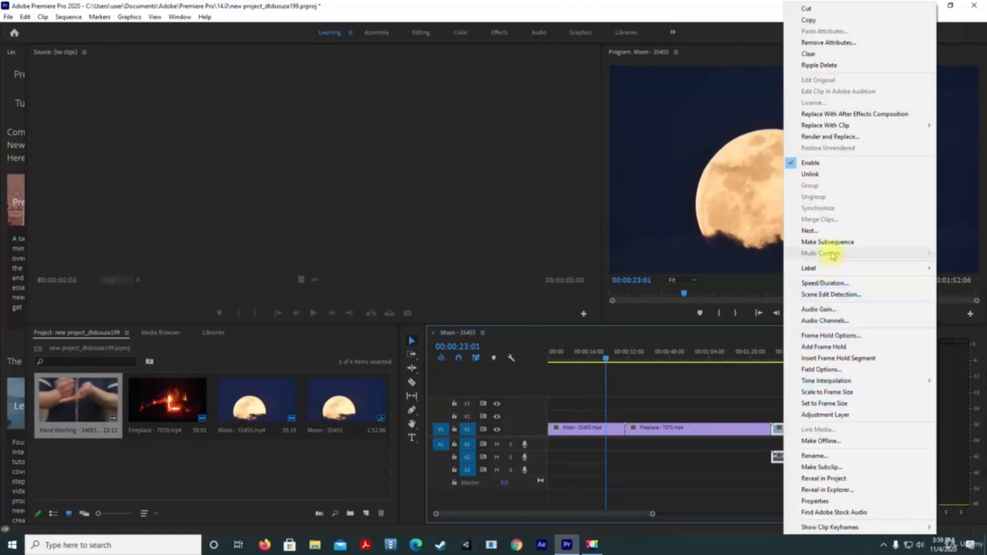
pyautogui.click(809, 175)
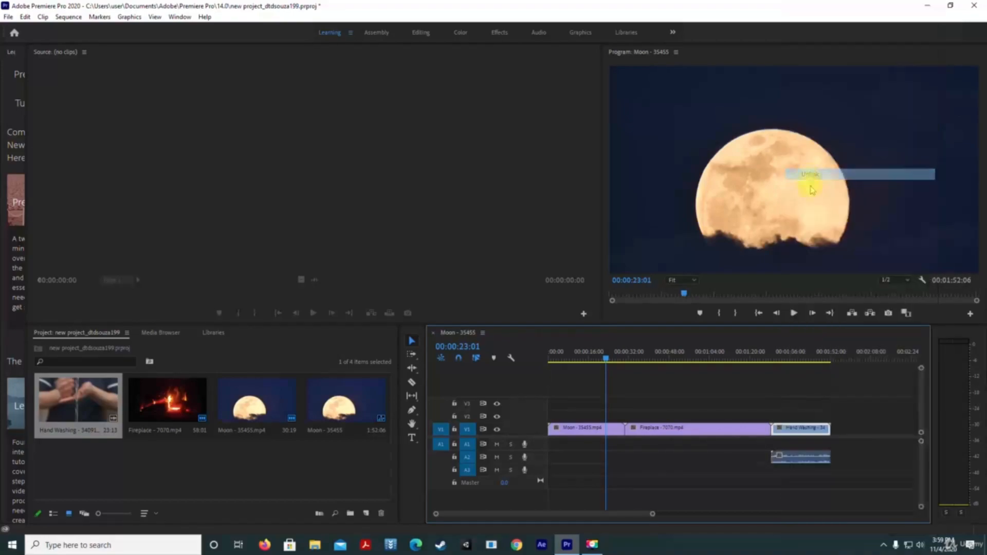
pyautogui.doubleClick(794, 429)
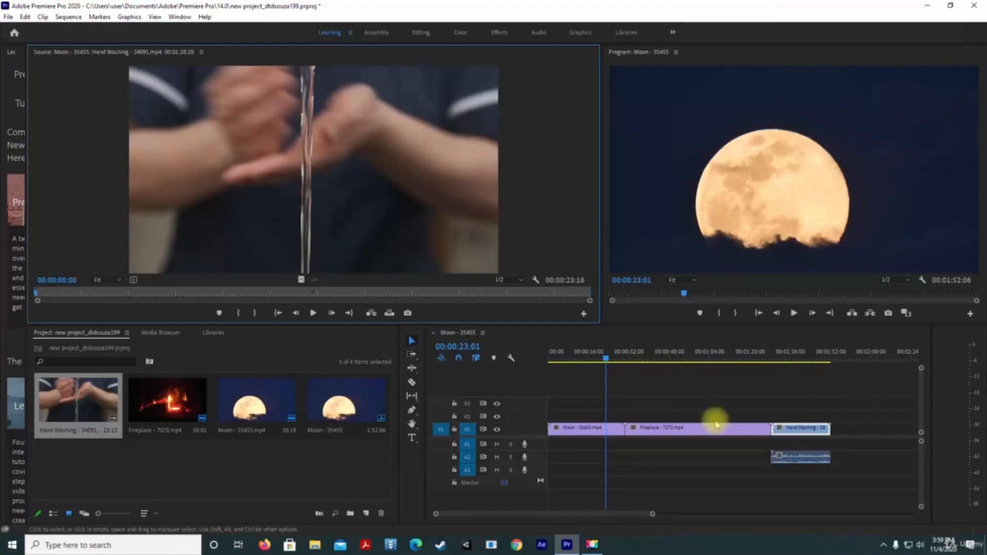
pyautogui.click(798, 462)
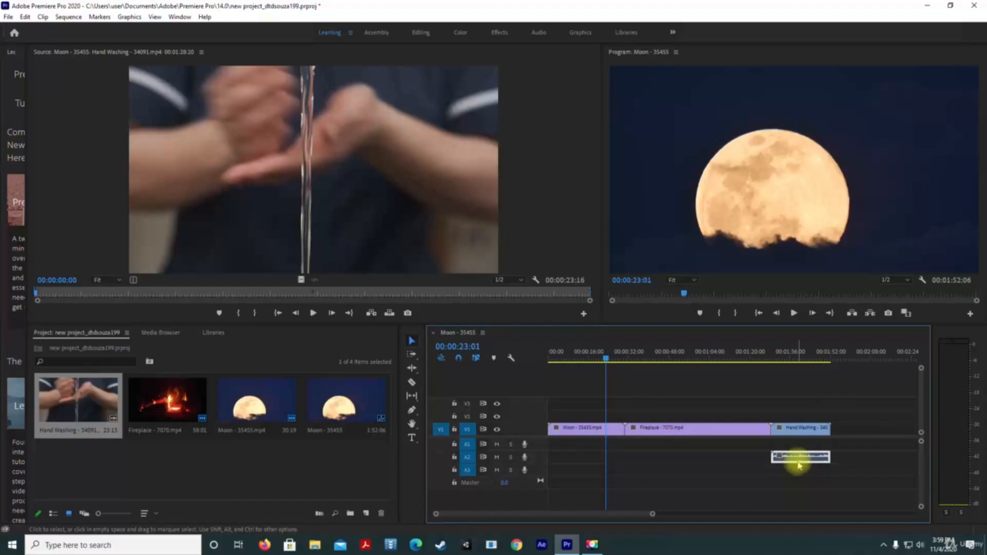
pyautogui.press('Delete')
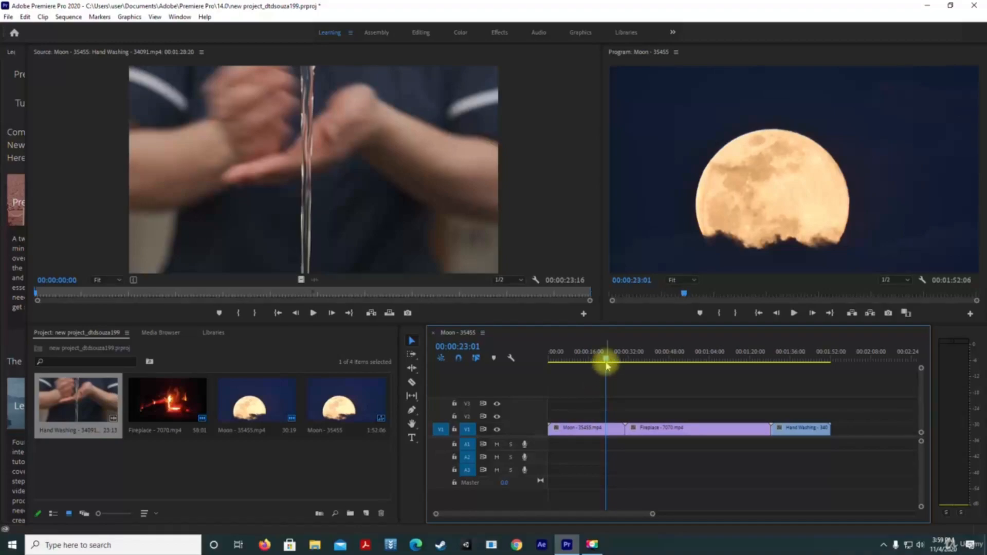
# Step: Position the playhead at 00:00:16:09 and split the Moon clip there with the Razor tool
pyautogui.moveTo(607, 363); pyautogui.dragTo(535, 360)
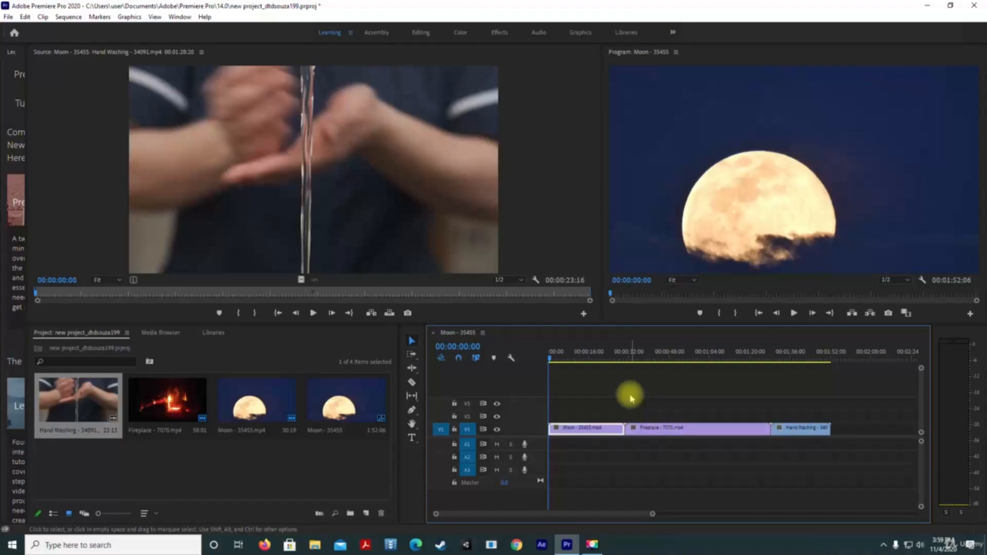
pyautogui.moveTo(549, 359); pyautogui.dragTo(577, 384)
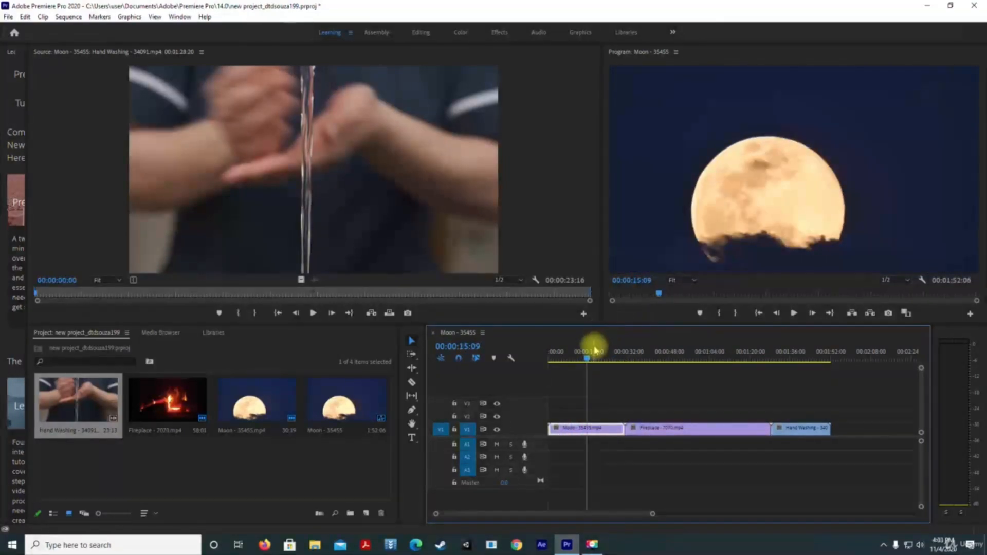
pyautogui.moveTo(595, 351)
pyautogui.mouseDown()
pyautogui.moveTo(553, 359)
pyautogui.moveTo(659, 362)
pyautogui.moveTo(812, 346)
pyautogui.moveTo(560, 357)
pyautogui.moveTo(806, 341)
pyautogui.moveTo(591, 343)
pyautogui.mouseUp()
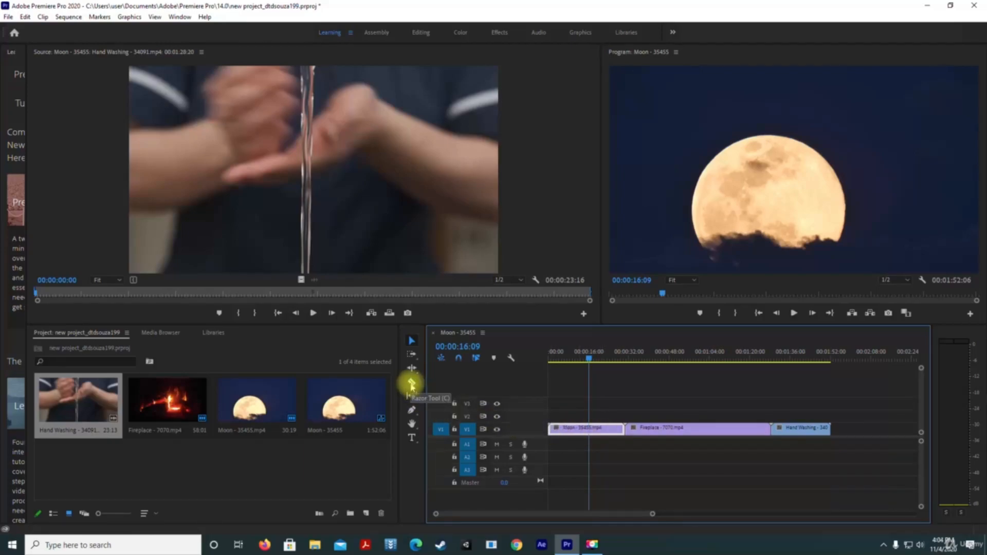
pyautogui.click(411, 383)
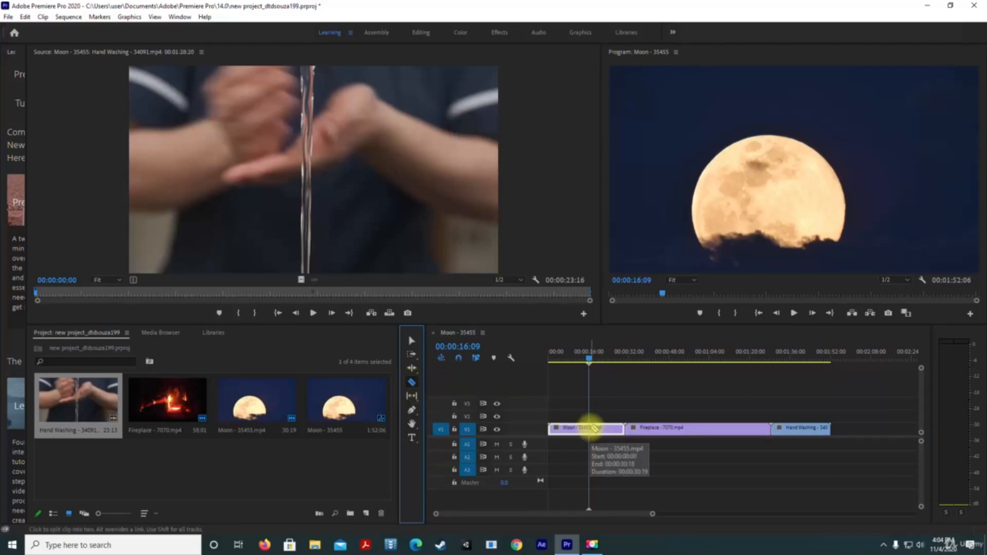
pyautogui.click(591, 427)
# Step: Return the playhead to the start of the sequence and switch back to the Selection tool
pyautogui.click(555, 361)
pyautogui.moveTo(555, 362)
pyautogui.mouseDown()
pyautogui.moveTo(542, 364)
pyautogui.moveTo(618, 364)
pyautogui.moveTo(542, 368)
pyautogui.mouseUp()
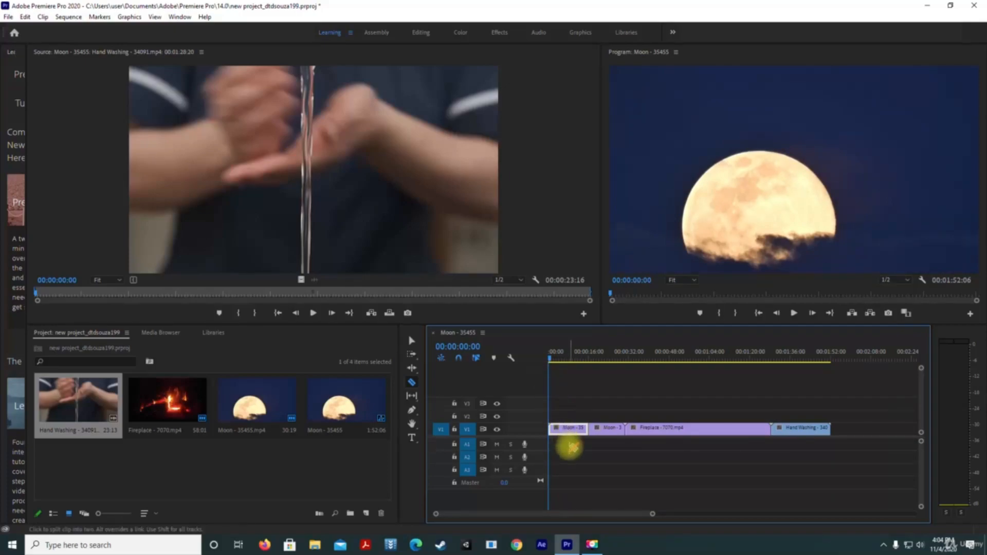
pyautogui.click(411, 340)
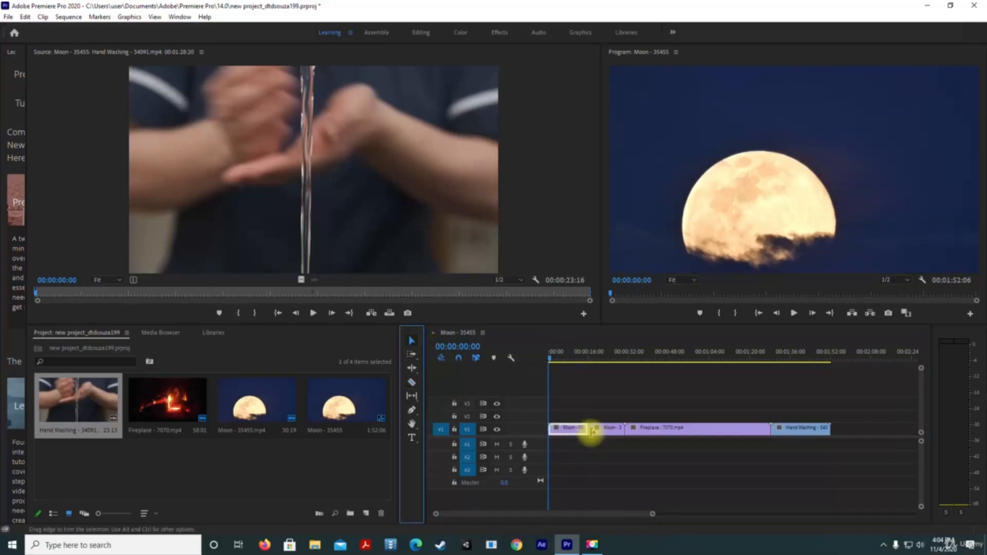
# Step: Delete the first piece of the split Moon clip and close the gap it leaves at the start of the sequence
pyautogui.click(575, 434)
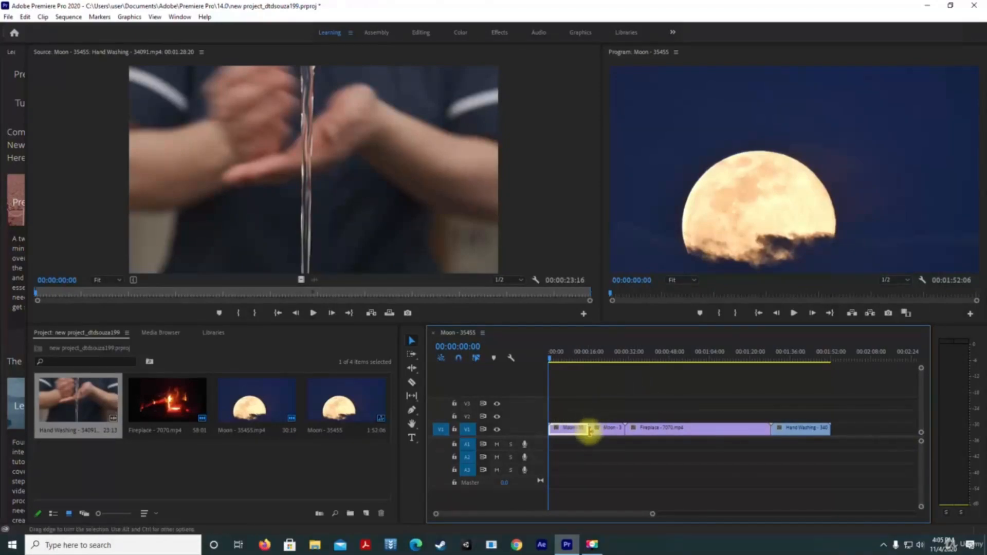
pyautogui.click(411, 340)
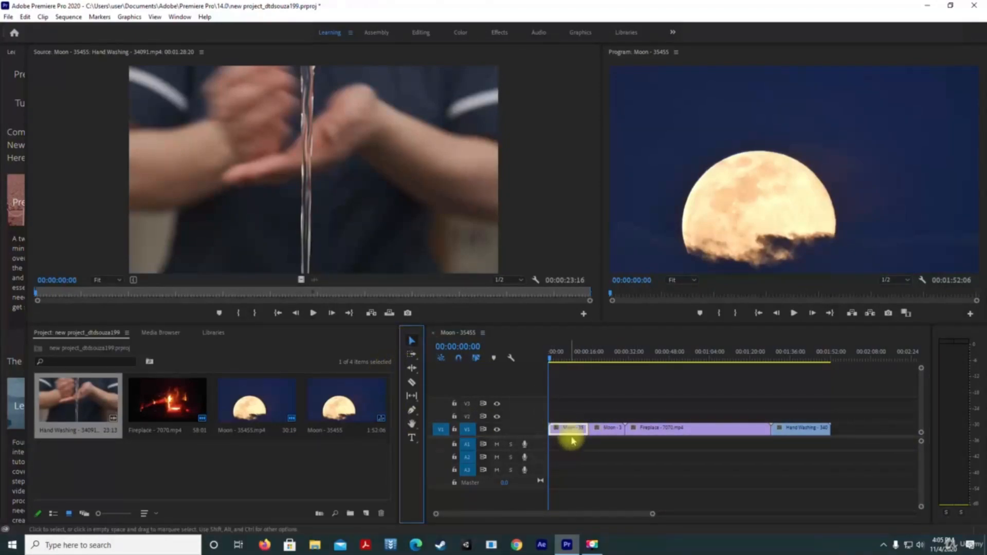
pyautogui.moveTo(552, 360); pyautogui.dragTo(579, 372)
pyautogui.click(557, 429)
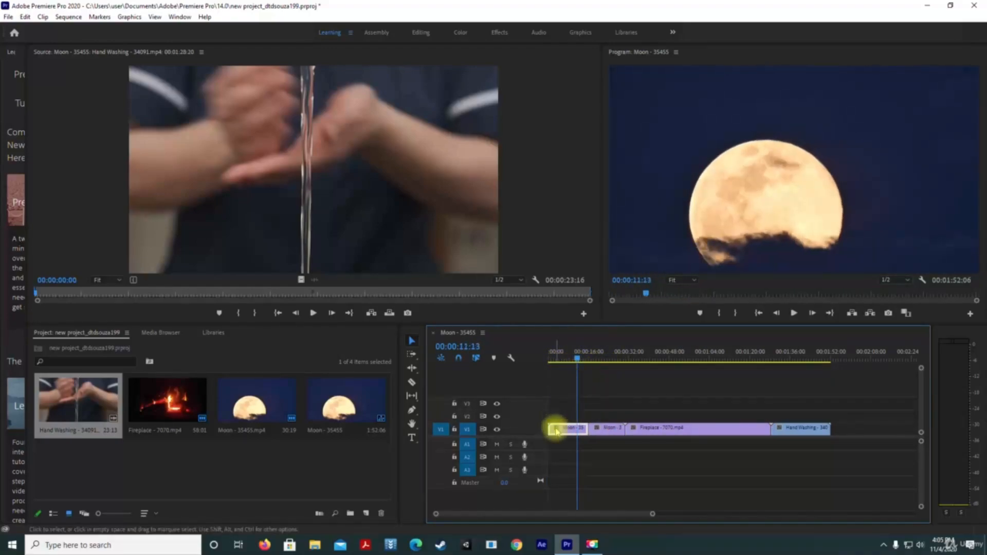
pyautogui.press('Delete')
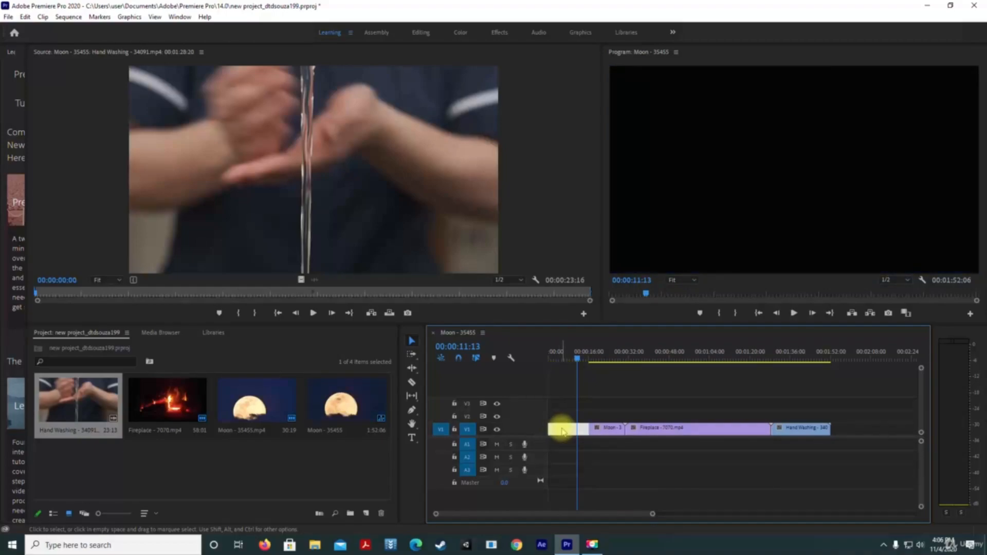
pyautogui.press('Delete')
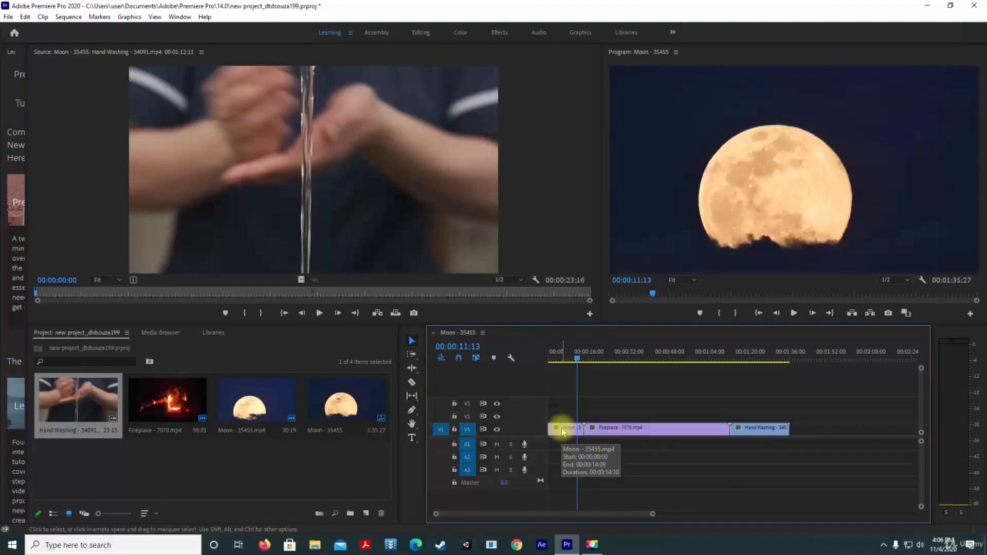
# Step: Position the playhead at 00:00:41:12, split the Fireplace clip there with the Razor tool, and return to the Selection tool
pyautogui.moveTo(578, 360); pyautogui.dragTo(670, 395)
pyautogui.moveTo(631, 395); pyautogui.dragTo(655, 398)
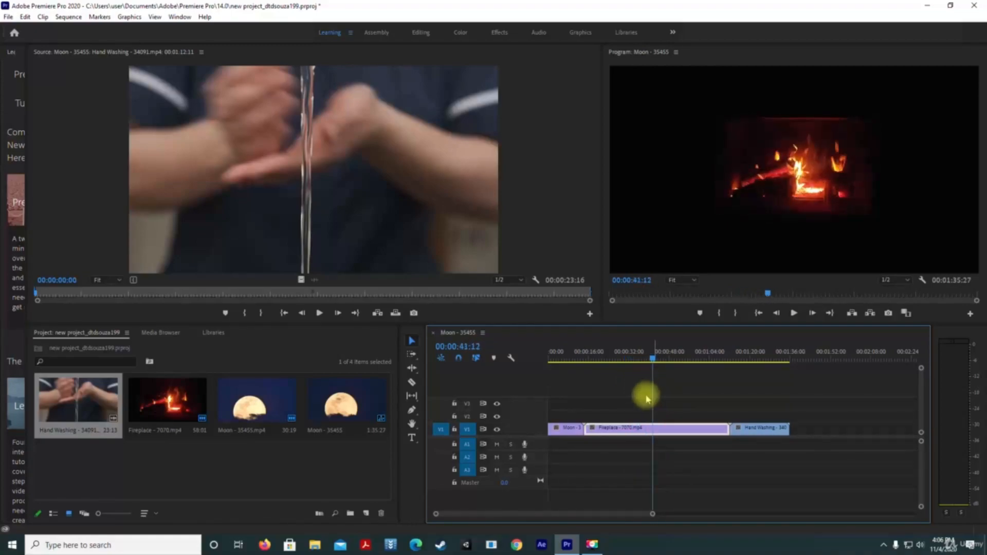
pyautogui.click(411, 383)
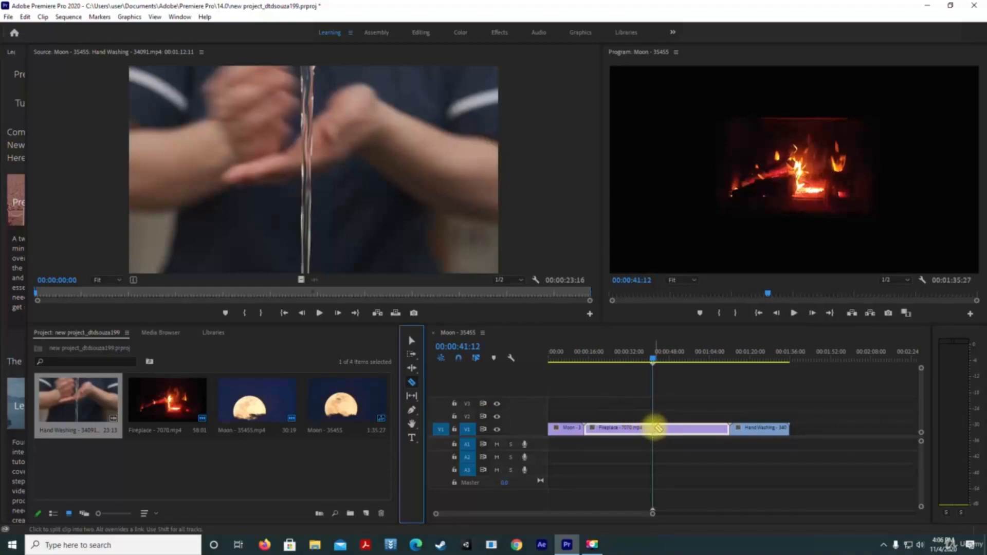
pyautogui.click(657, 428)
pyautogui.click(411, 341)
# Step: Delete the first piece of the split Fireplace clip and close the gap after the Moon clip
pyautogui.click(620, 430)
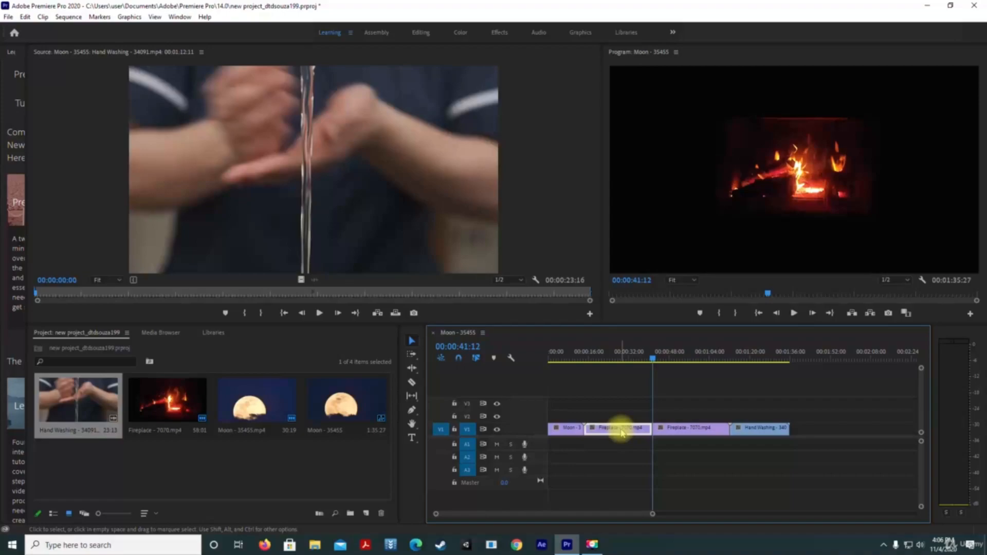
pyautogui.press('Delete')
pyautogui.click(619, 431)
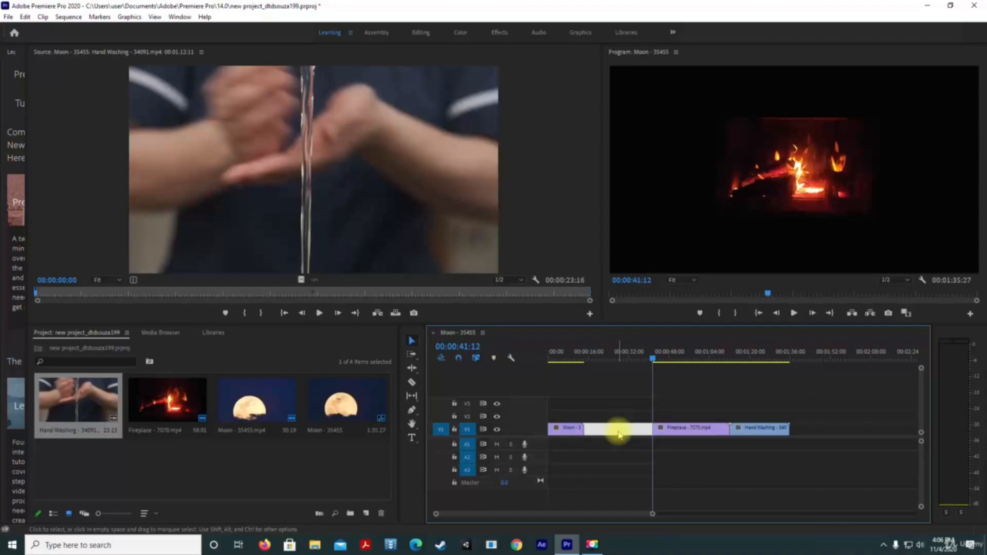
pyautogui.press('Delete')
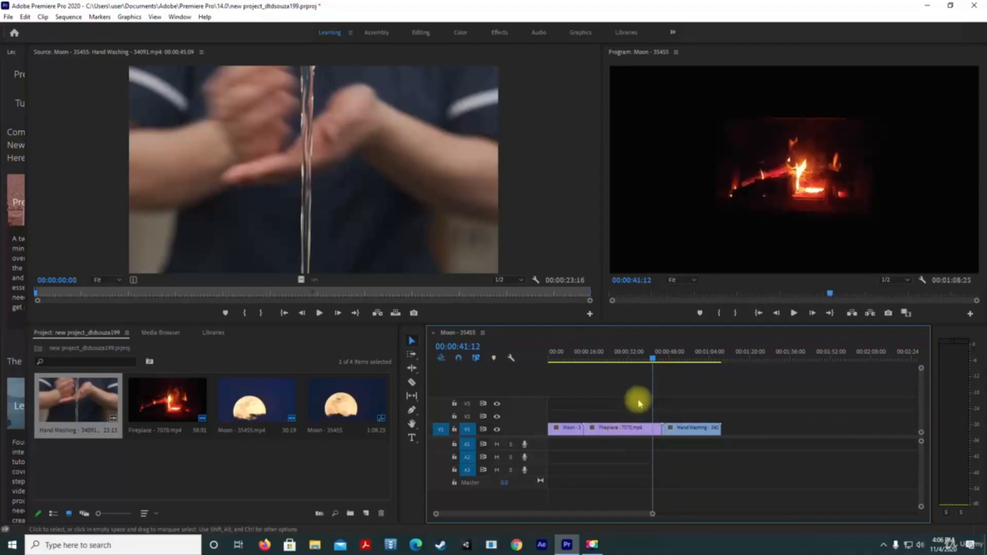
# Step: Play the shortened Moon sequence from its beginning
pyautogui.moveTo(655, 361); pyautogui.dragTo(535, 379)
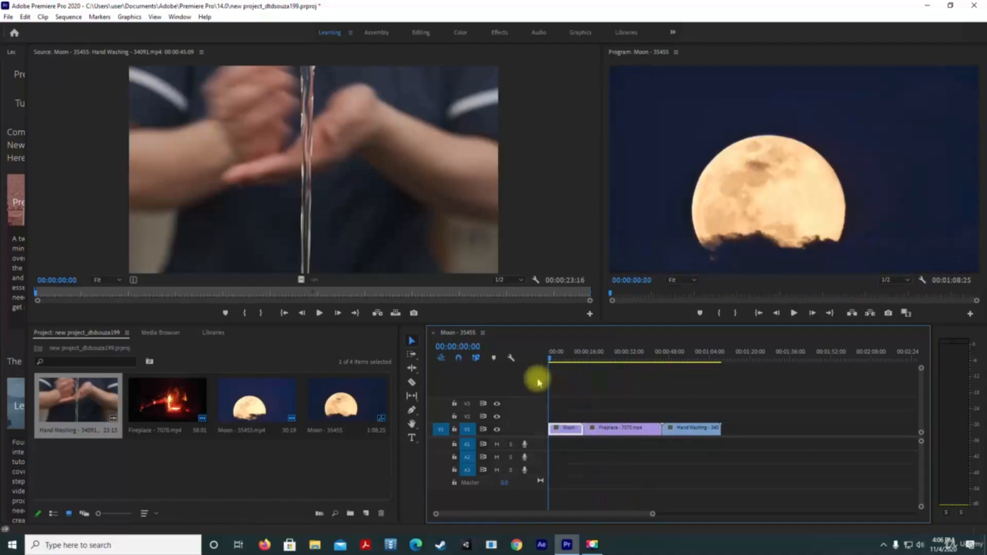
pyautogui.press('space')
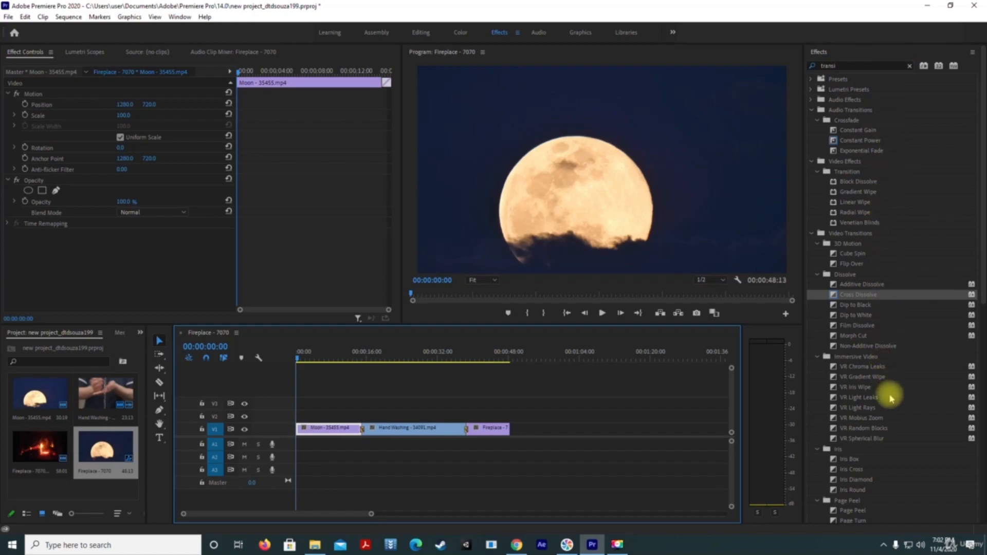
# Step: Look through the available transitions and play the Fireplace - 7070 sequence from the start to review its transitions
pyautogui.scroll(-2, 891, 398)
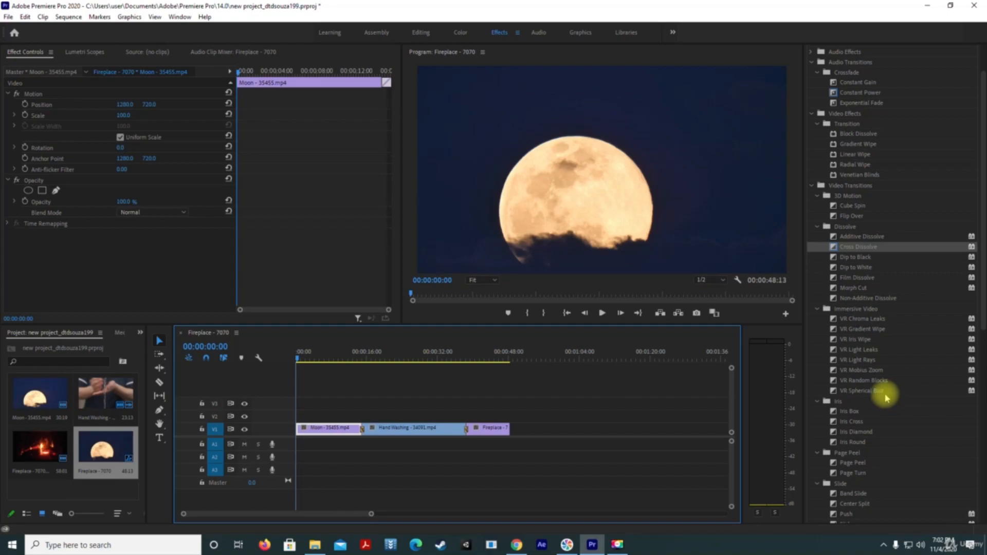
pyautogui.scroll(2, 890, 380)
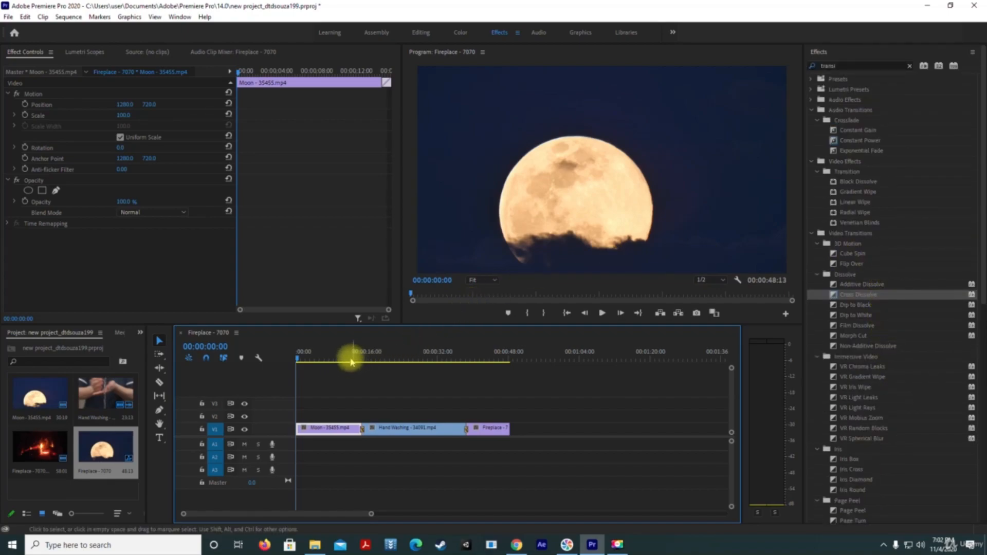
pyautogui.click(604, 316)
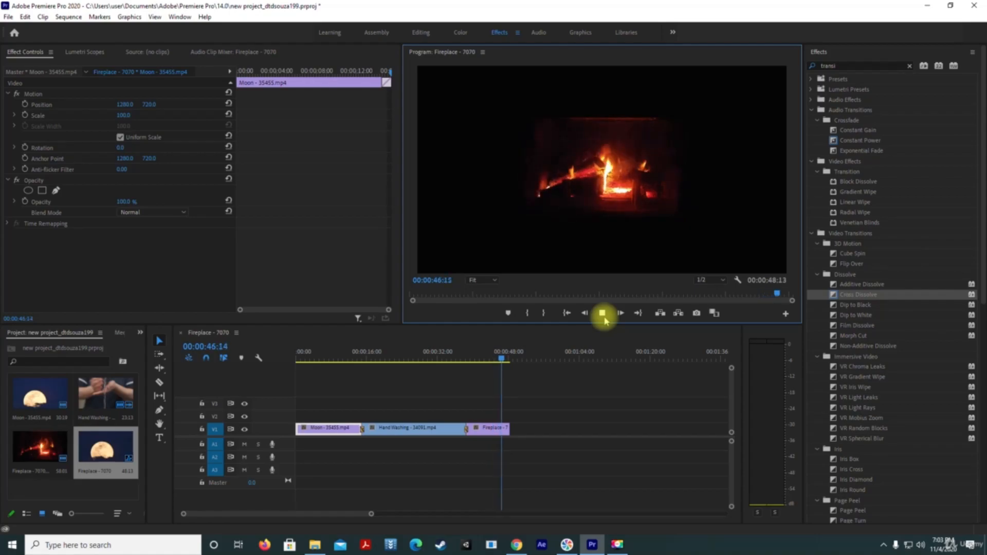
pyautogui.click(619, 543)
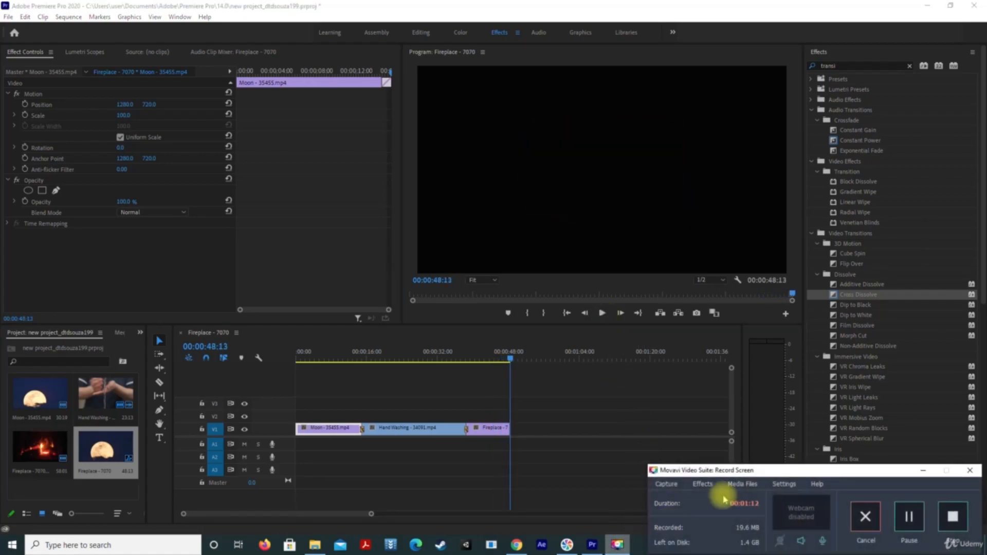
pyautogui.click(953, 509)
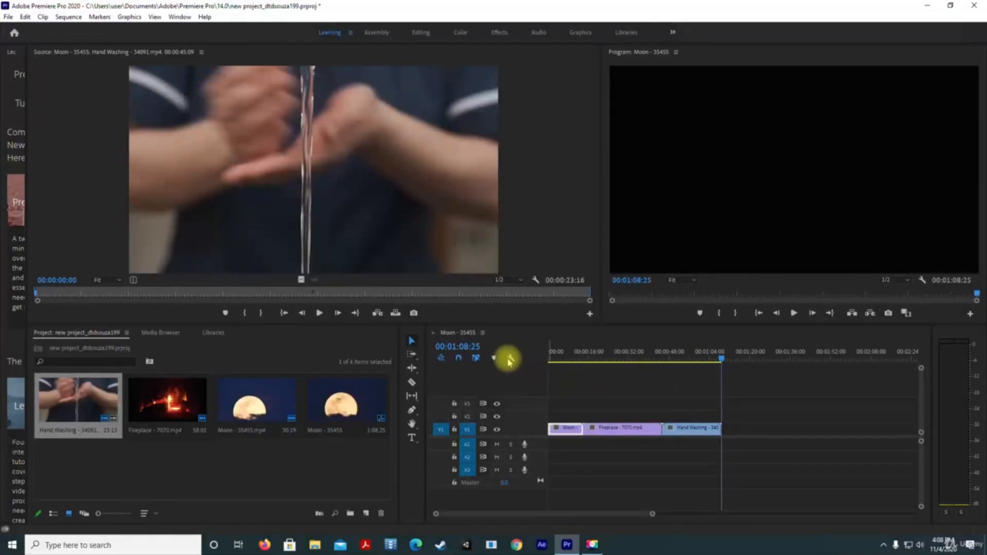
# Step: Import soundscrate-the-chills.wav into the project and place it on track A2 at the start of the sequence
pyautogui.doubleClick(170, 462)
pyautogui.doubleClick(142, 144)
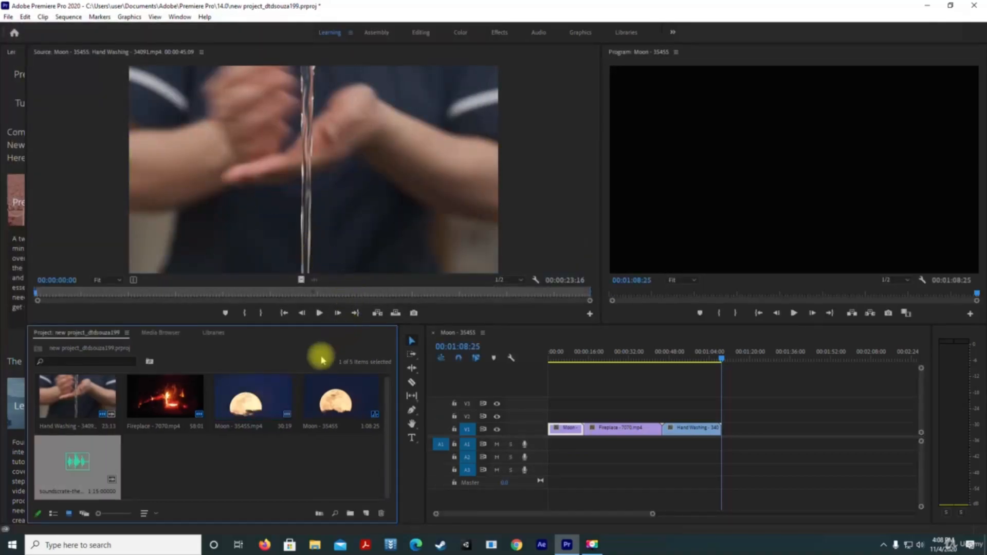
pyautogui.moveTo(78, 462); pyautogui.dragTo(546, 456)
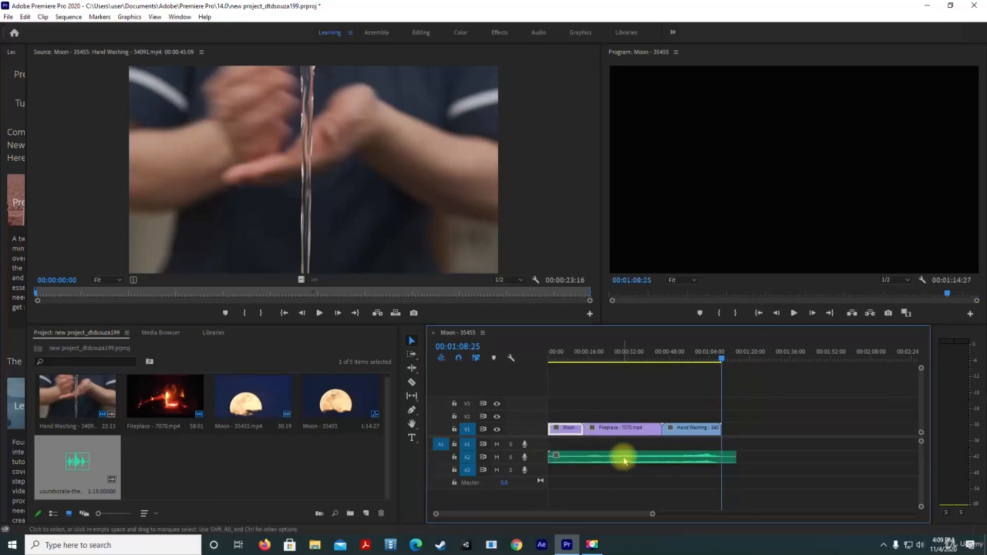
# Step: Play the opening seconds of the sequence twice from the start to check the music's left and right audio levels
pyautogui.moveTo(721, 359); pyautogui.dragTo(545, 372)
pyautogui.click(793, 312)
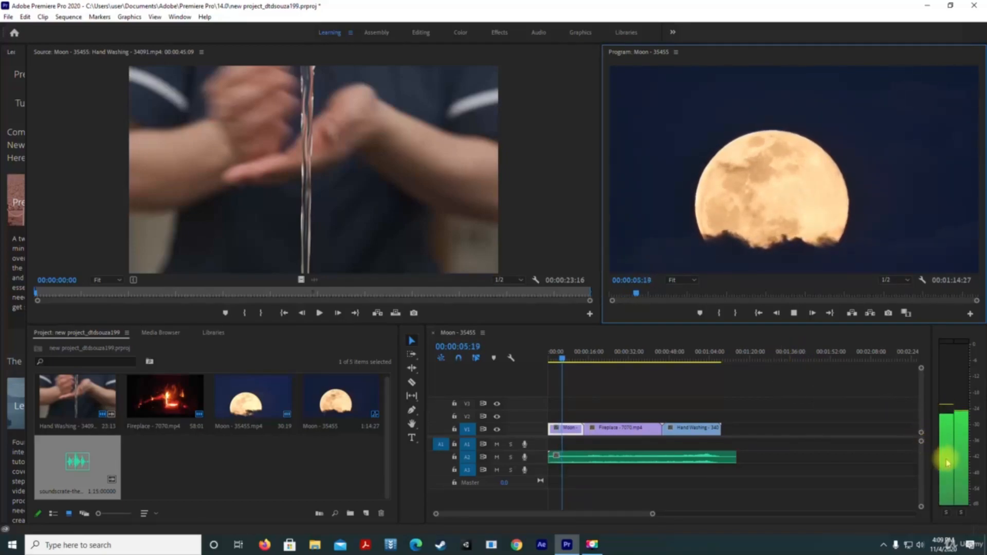
pyautogui.press('space')
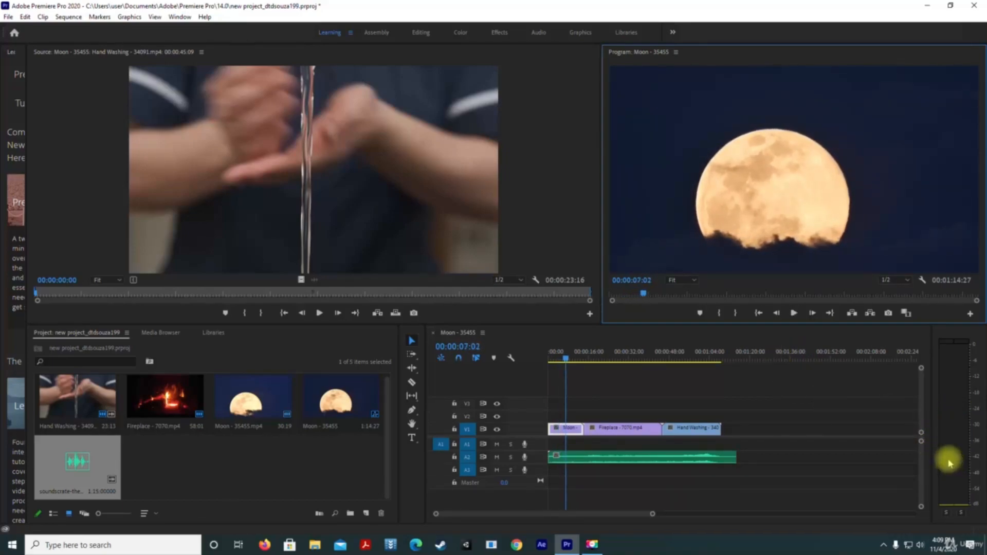
pyautogui.moveTo(568, 359); pyautogui.dragTo(545, 358)
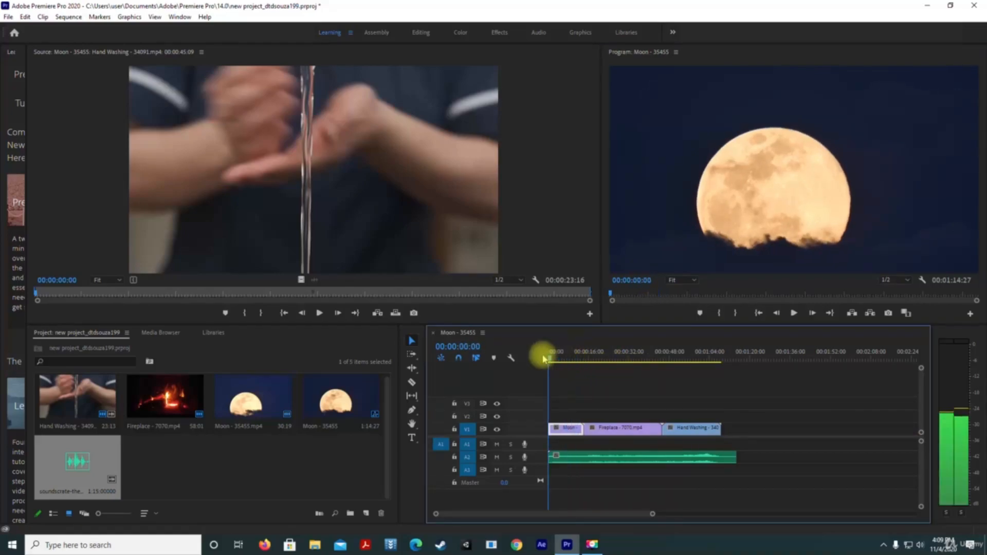
pyautogui.press('space')
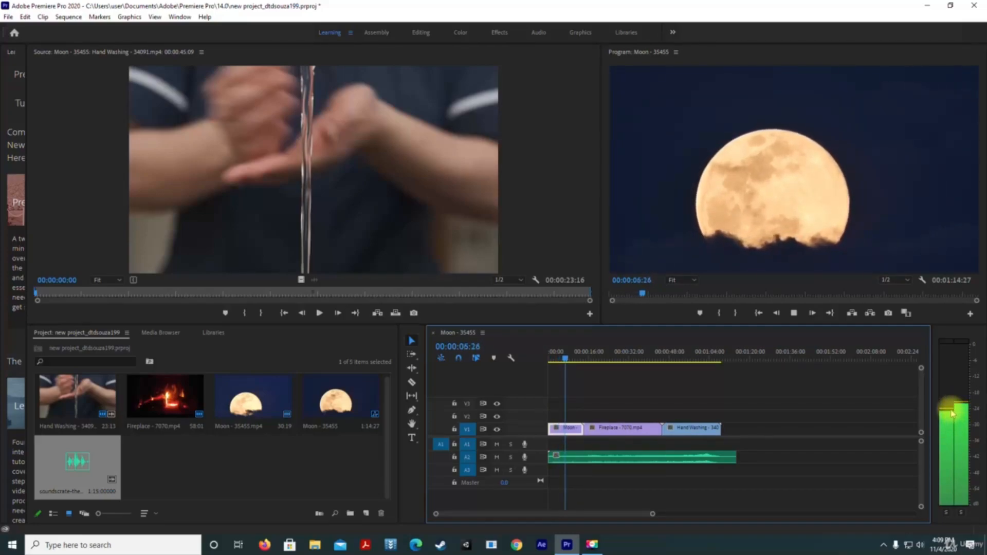
pyautogui.press('space')
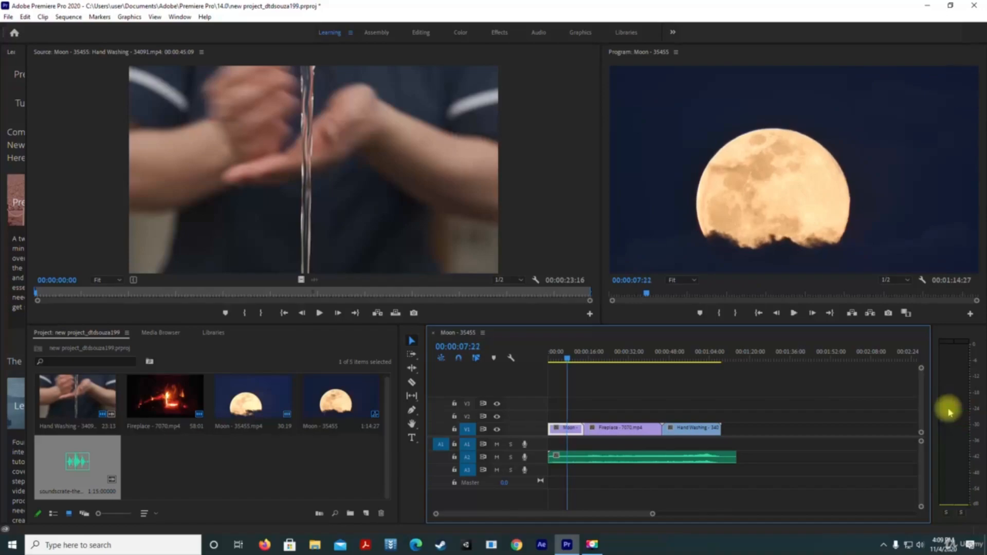
# Step: Switch to the Effects workspace, search the effects for "fill", and apply Fill Left with Right to the music clip on A2
pyautogui.doubleClick(595, 459)
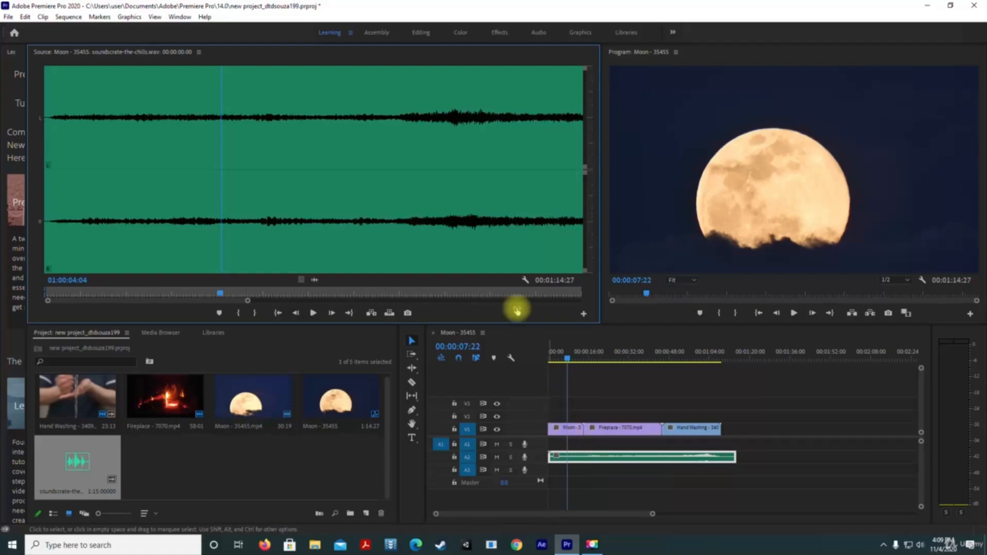
pyautogui.click(505, 35)
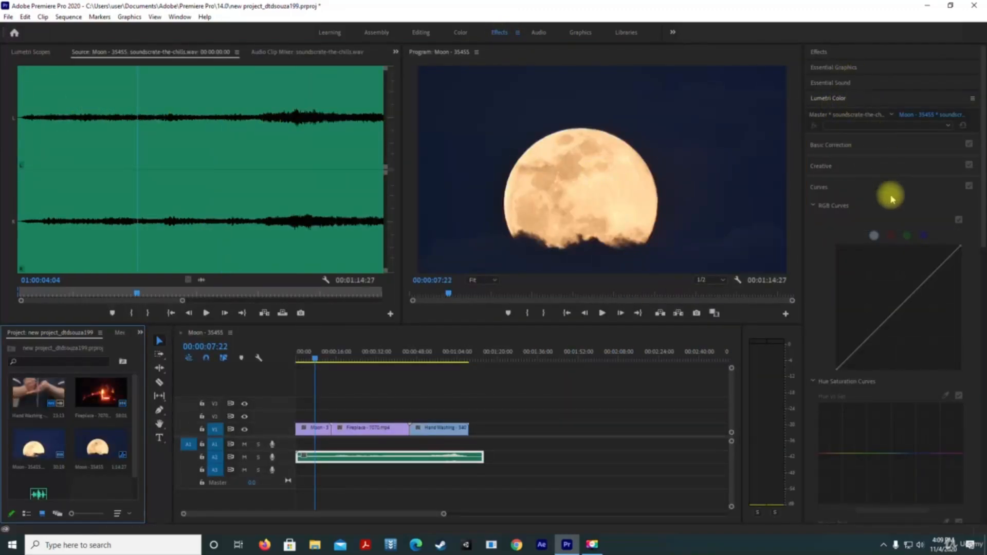
pyautogui.click(859, 51)
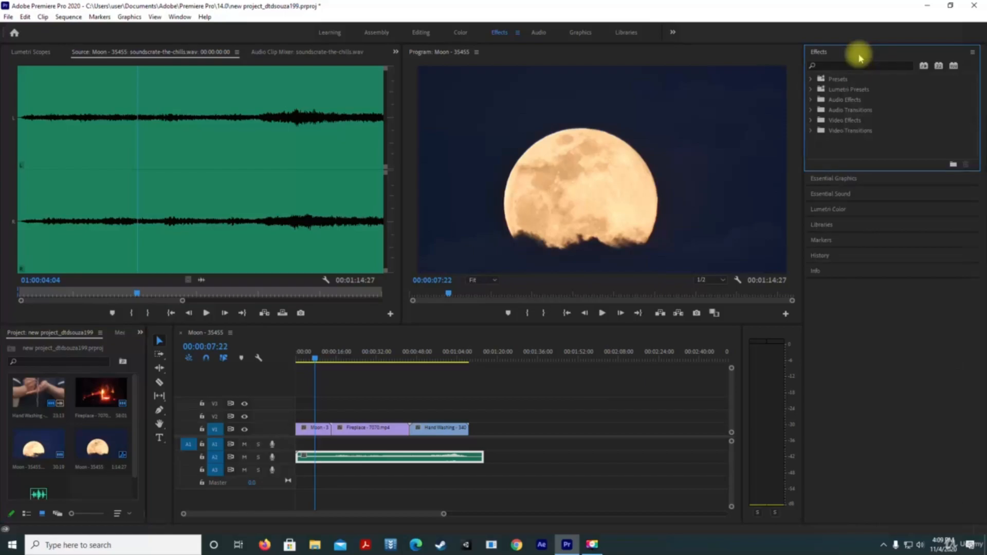
pyautogui.click(854, 66)
pyautogui.write('fill')
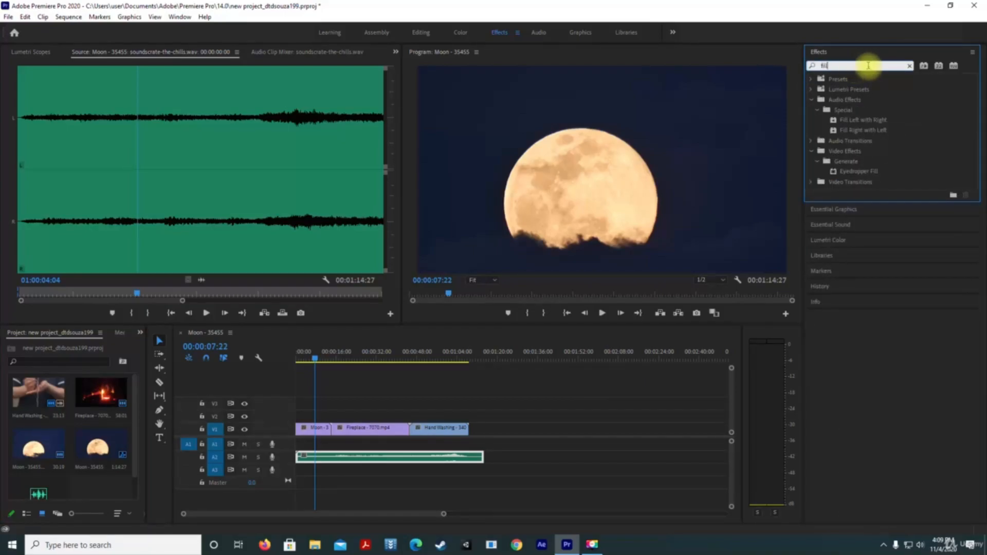
pyautogui.moveTo(856, 121); pyautogui.dragTo(375, 455)
# Step: Play the sequence from the start to check the music's channel levels with the effect applied
pyautogui.moveTo(315, 359); pyautogui.dragTo(280, 364)
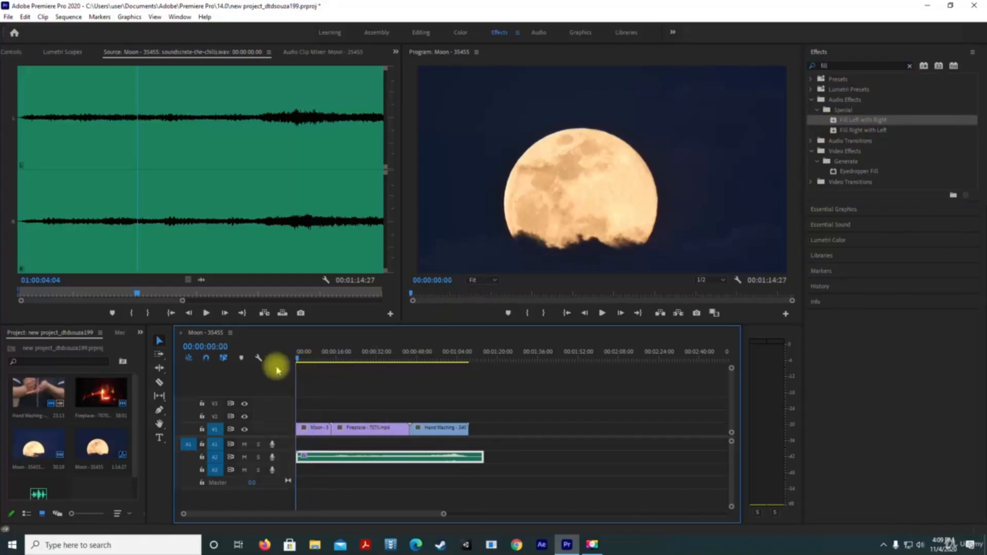
pyautogui.press('space')
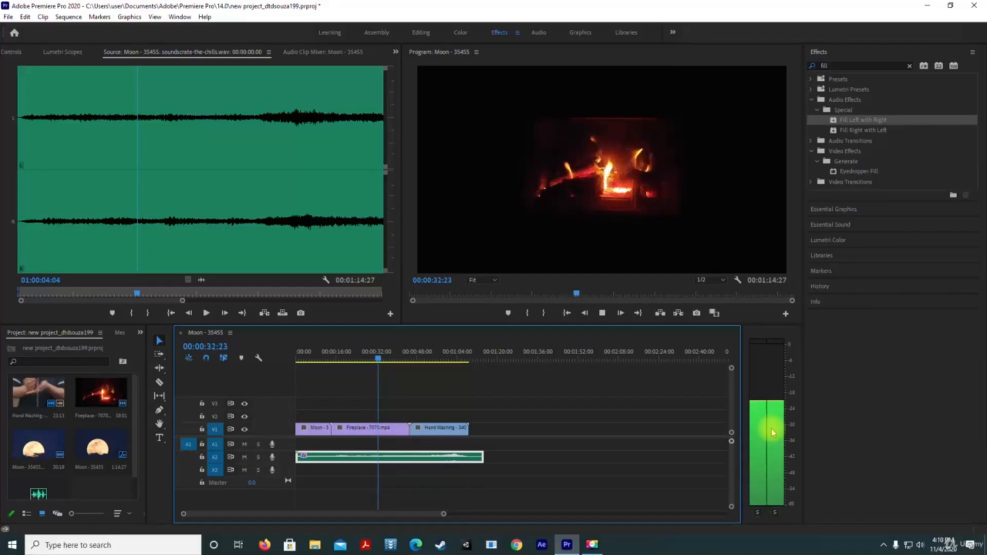
# Step: Move the playhead to 00:00:24:02, split the Fireplace clip shortly after it with the Razor tool, and return to the Selection tool
pyautogui.click(356, 432)
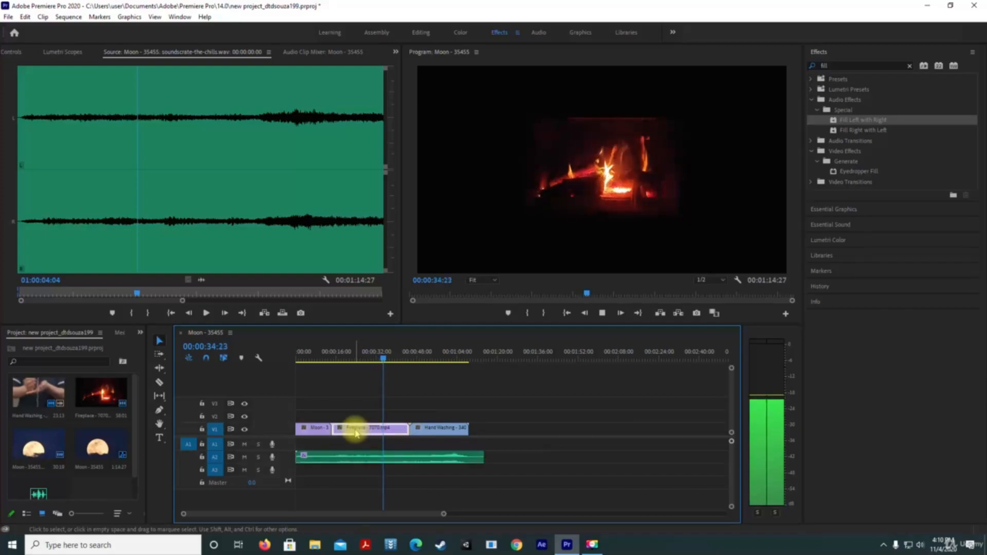
pyautogui.moveTo(383, 354); pyautogui.dragTo(357, 371)
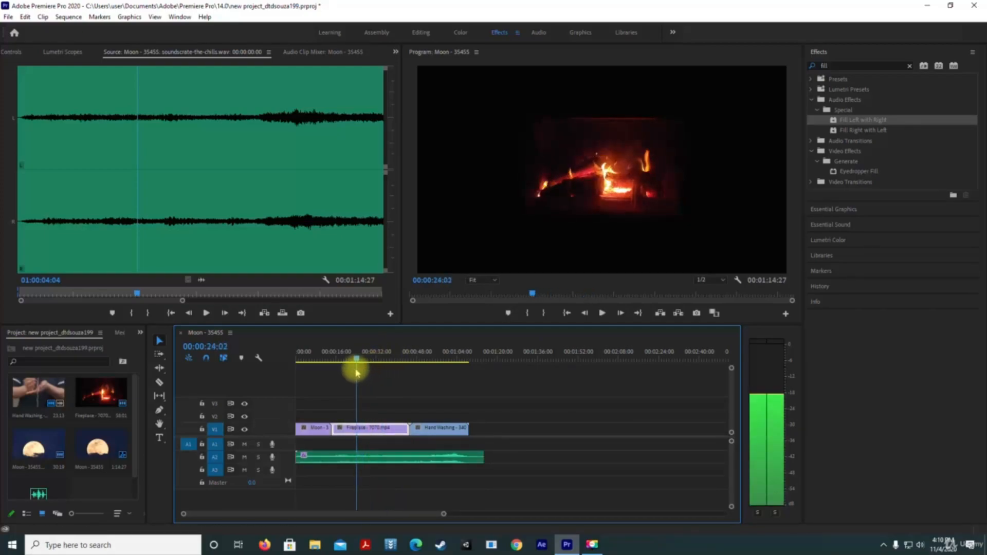
pyautogui.click(160, 382)
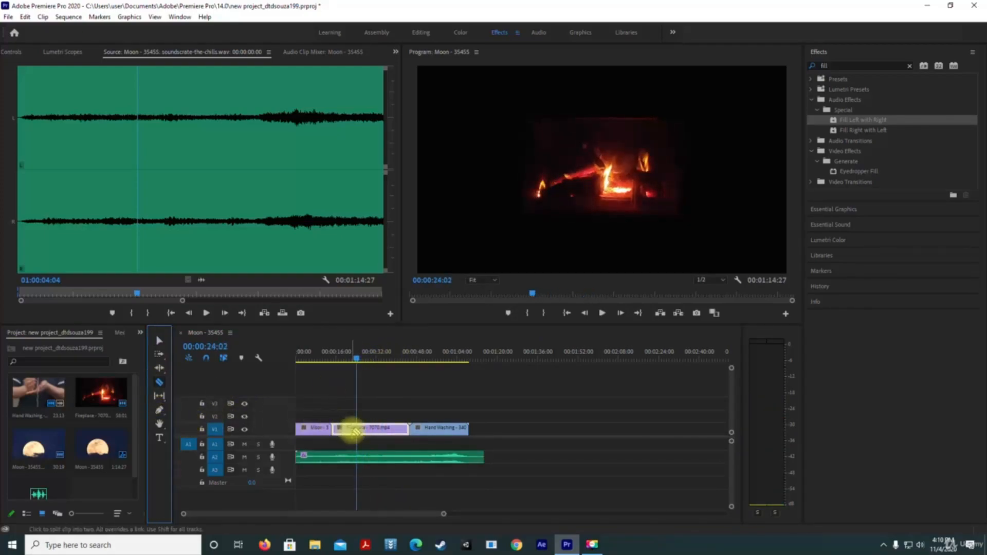
pyautogui.click(367, 428)
pyautogui.click(159, 340)
# Step: Delete the first part of the split Fireplace clip on V1 and close the gap it leaves
pyautogui.click(352, 436)
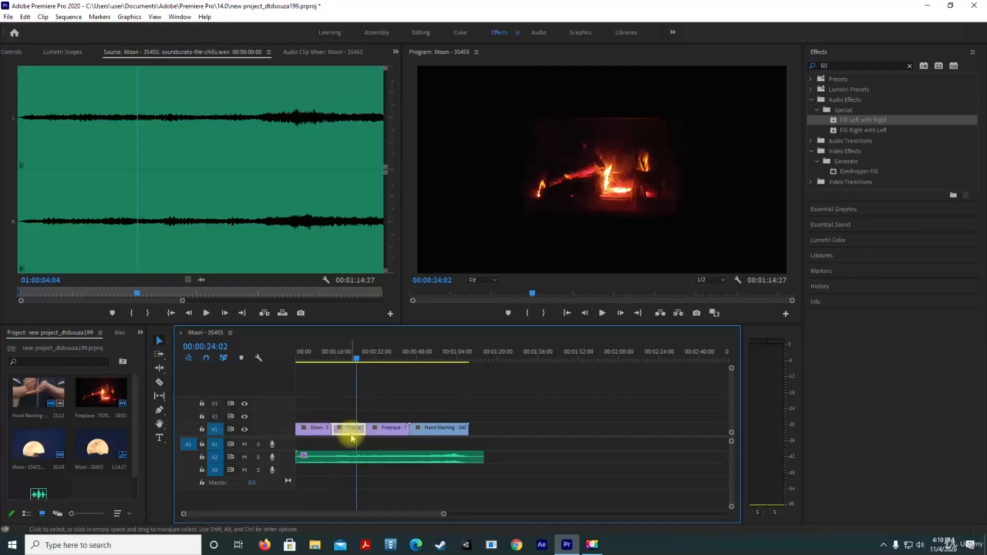
pyautogui.press('Delete')
pyautogui.click(354, 432)
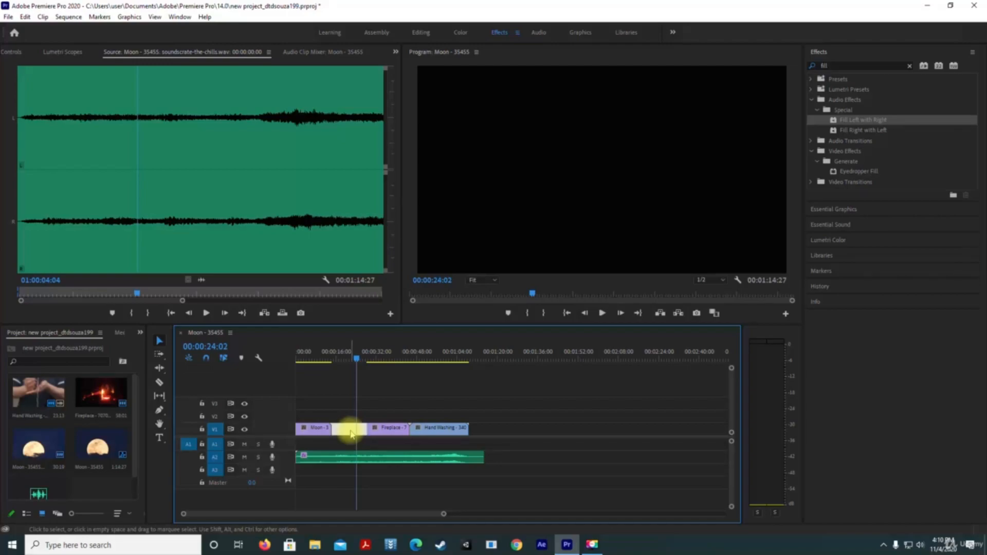
pyautogui.press('Delete')
# Step: Play the sequence from the start through the end of the Hand Washing clip to review the tightened edit
pyautogui.moveTo(360, 358); pyautogui.dragTo(284, 377)
pyautogui.press('space')
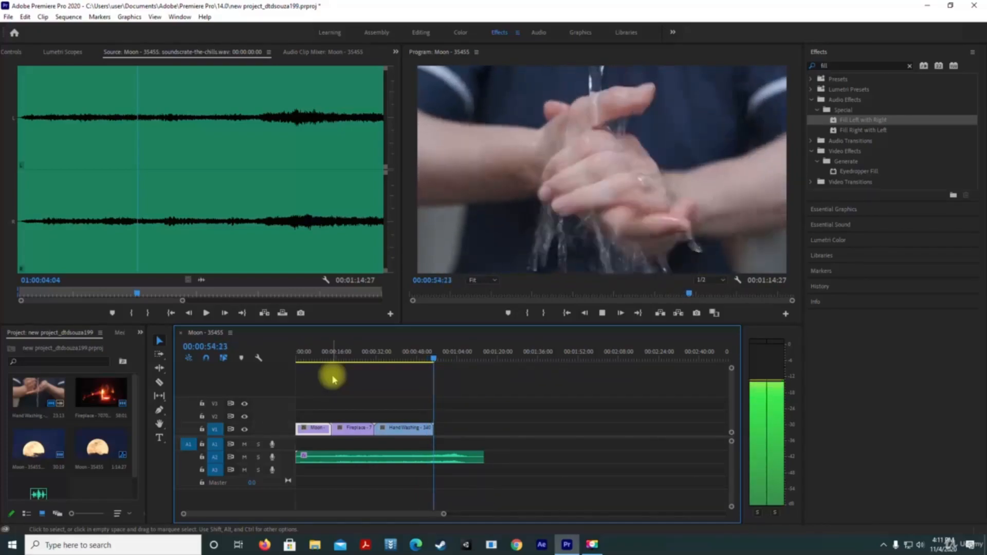
pyautogui.press('space')
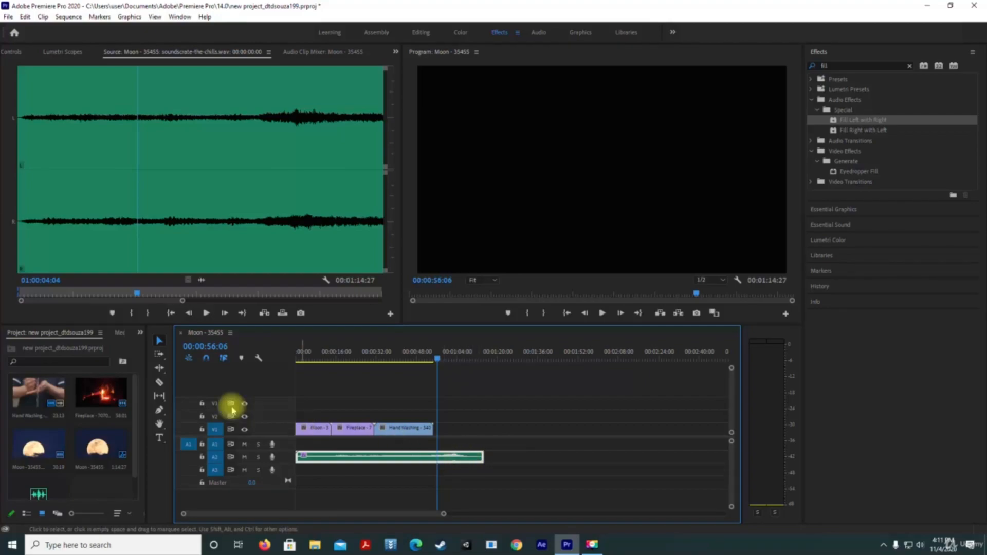
# Step: Split the music clip on A2 at 00:00:56:06, delete the part after the cut, and play the sequence's last seconds
pyautogui.click(159, 382)
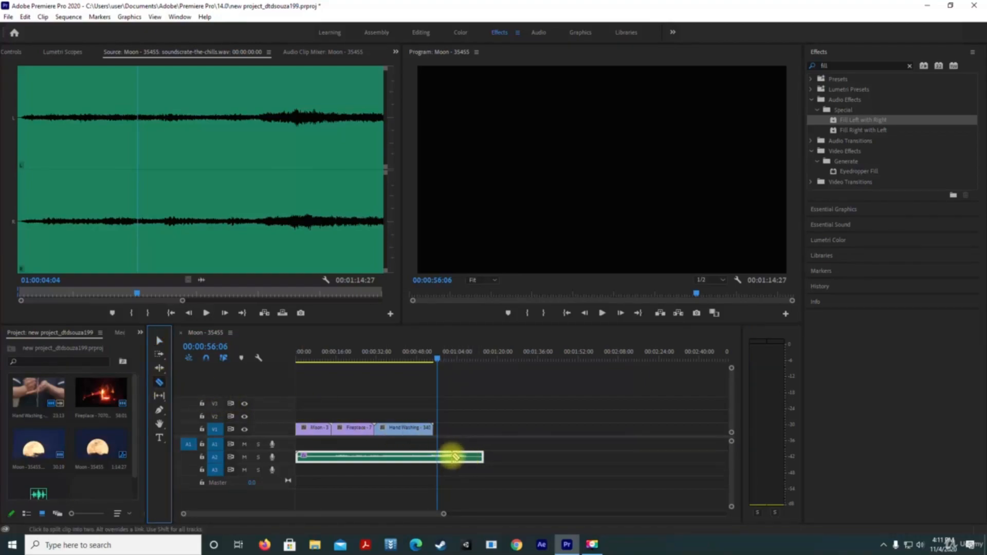
pyautogui.click(441, 456)
pyautogui.click(158, 344)
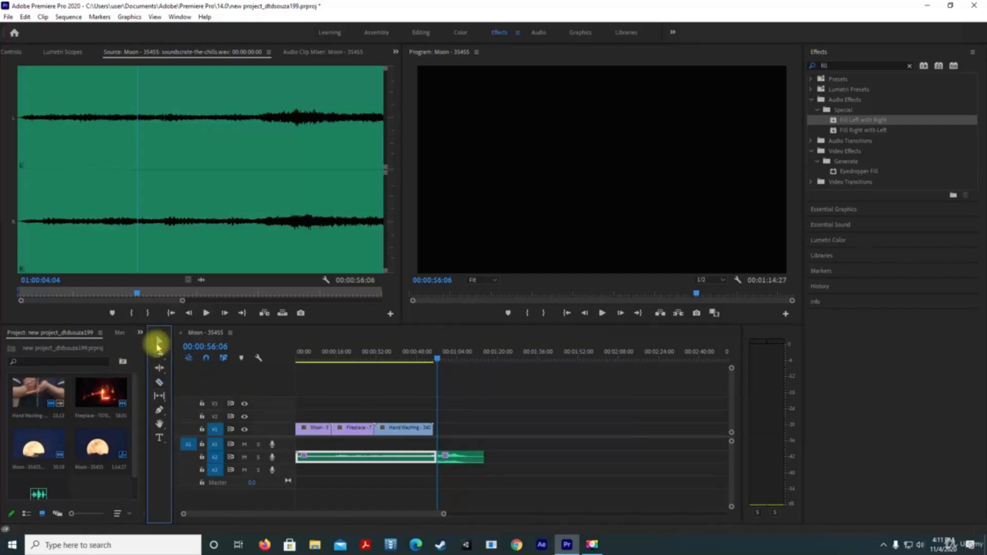
pyautogui.click(454, 459)
pyautogui.press('Delete')
pyautogui.click(424, 358)
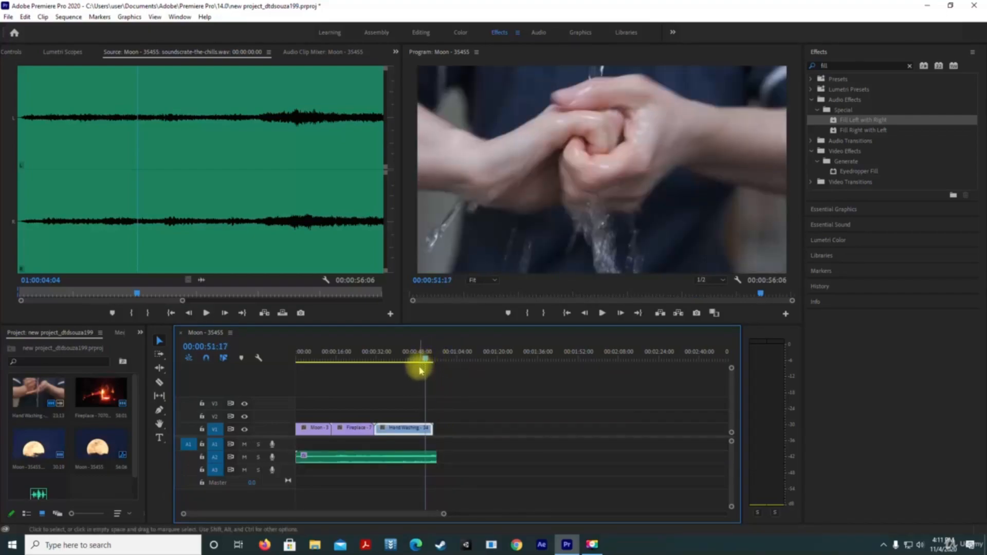
pyautogui.press('space')
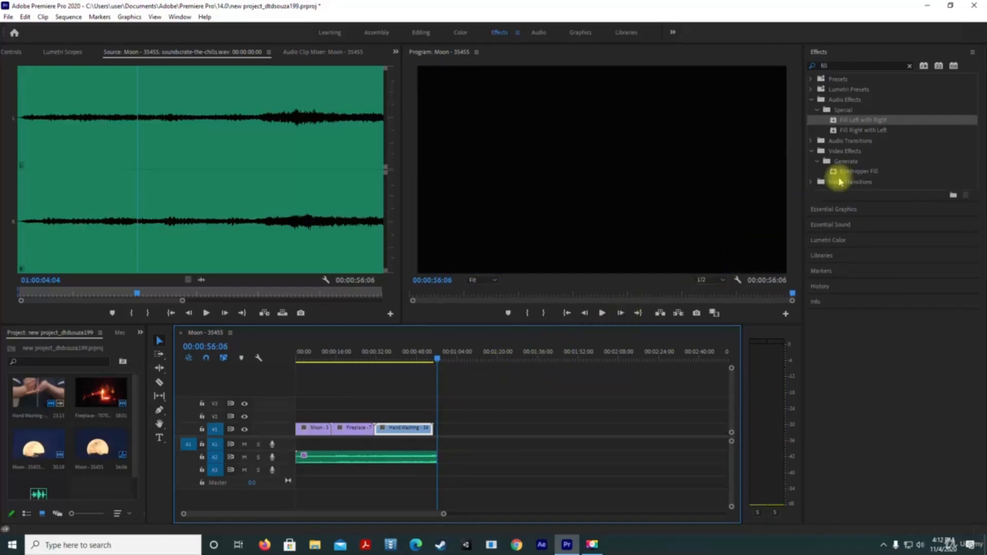
# Step: Search the effects for "constant" and apply the Constant Gain crossfade to the end of the music clip on A2
pyautogui.click(874, 66)
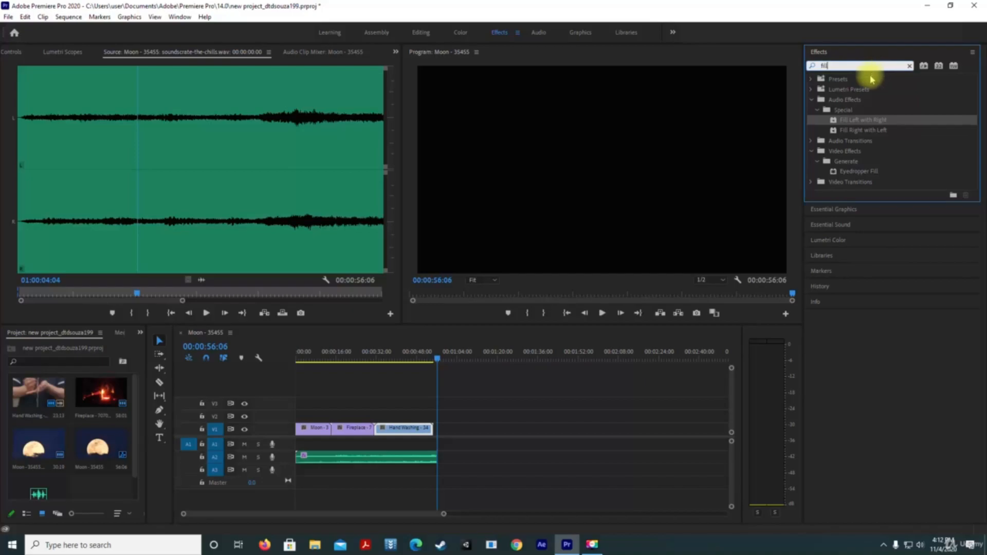
pyautogui.press('BackSpace')
pyautogui.press('BackSpace')
pyautogui.press('BackSpace')
pyautogui.press('BackSpace')
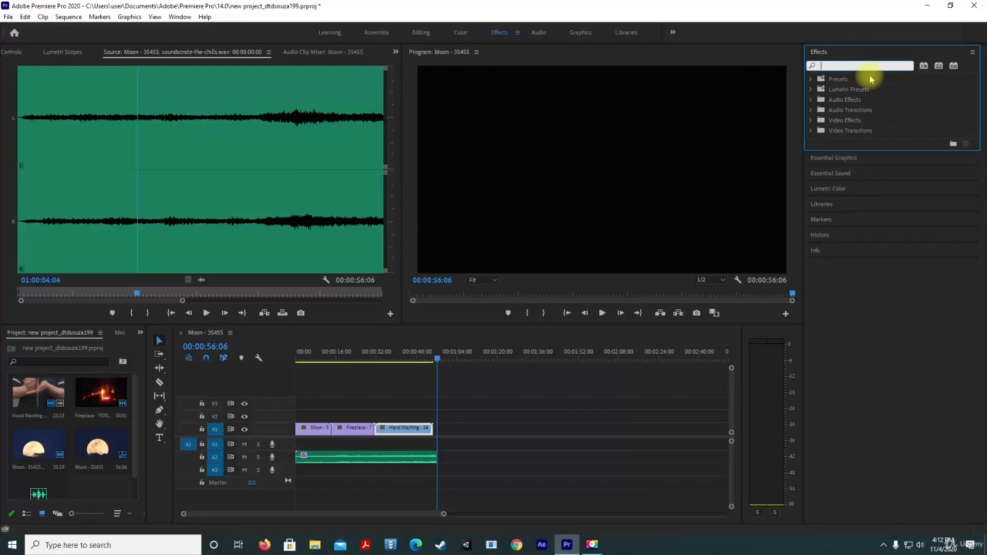
pyautogui.write('comm')
pyautogui.press('BackSpace')
pyautogui.press('BackSpace')
pyautogui.write('nstant')
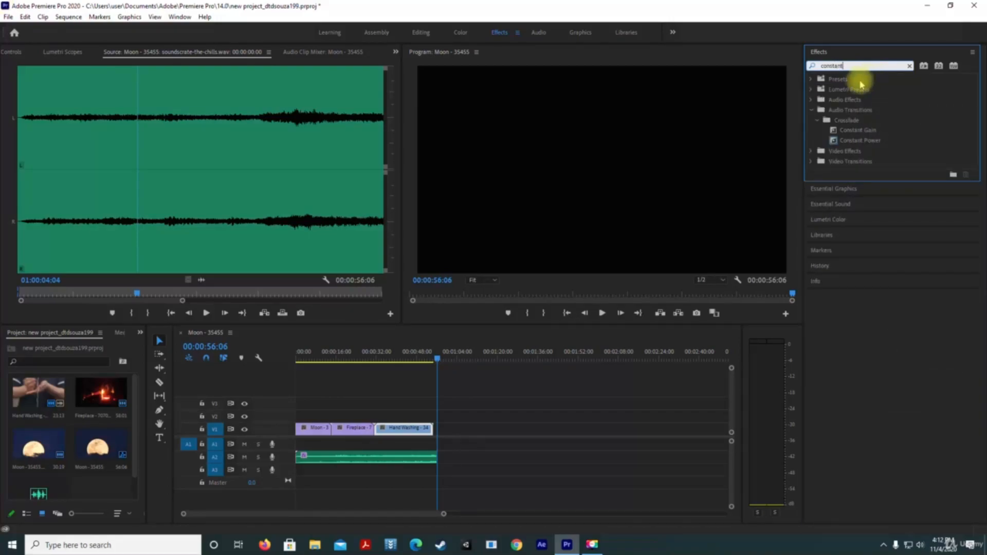
pyautogui.moveTo(853, 129); pyautogui.dragTo(435, 455)
# Step: Play the last seconds of the sequence to check the music's fade-out
pyautogui.moveTo(436, 360); pyautogui.dragTo(422, 357)
pyautogui.press('space')
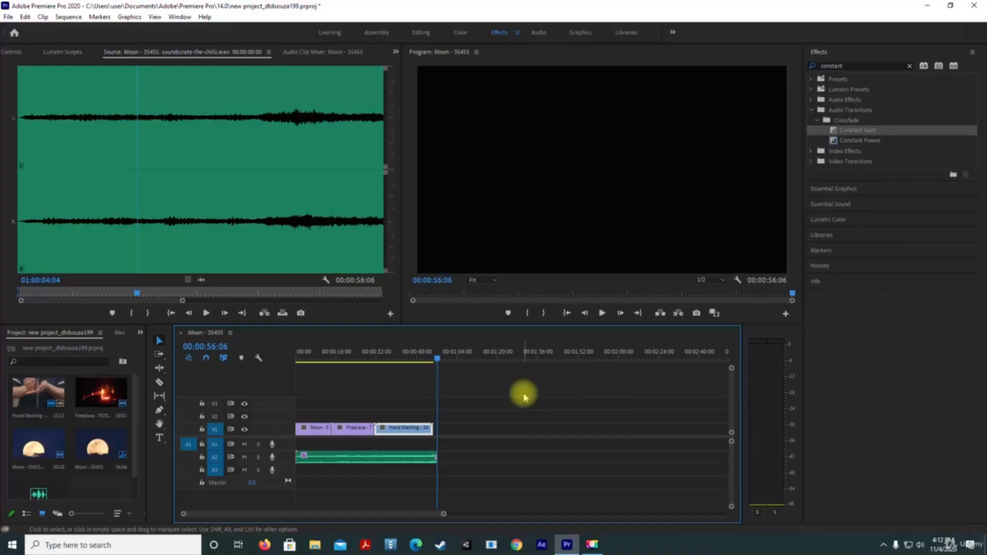
pyautogui.click(594, 546)
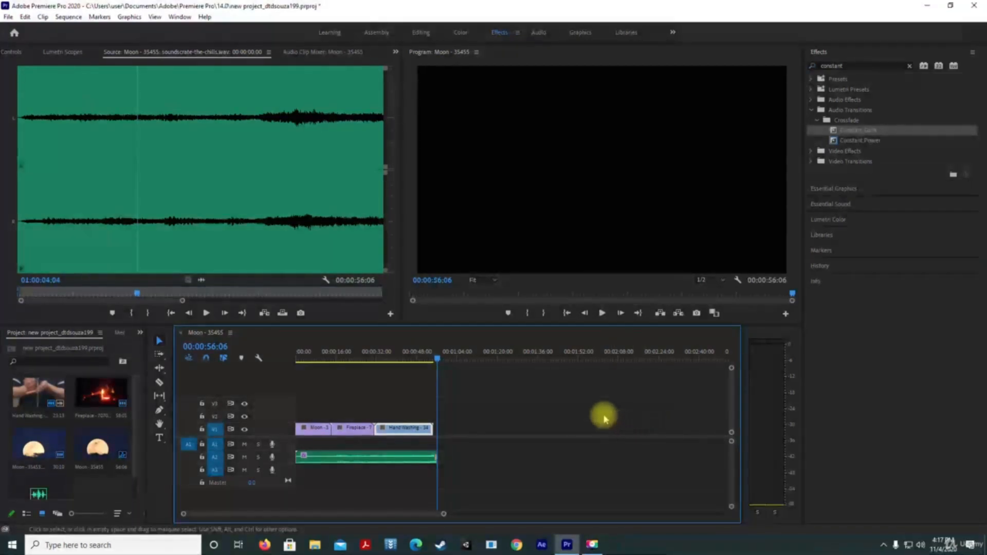
# Step: Return the playhead to the sequence start, adjust the music clip's audio gain by 6 dB, and play back the louder music
pyautogui.moveTo(438, 360); pyautogui.dragTo(277, 353)
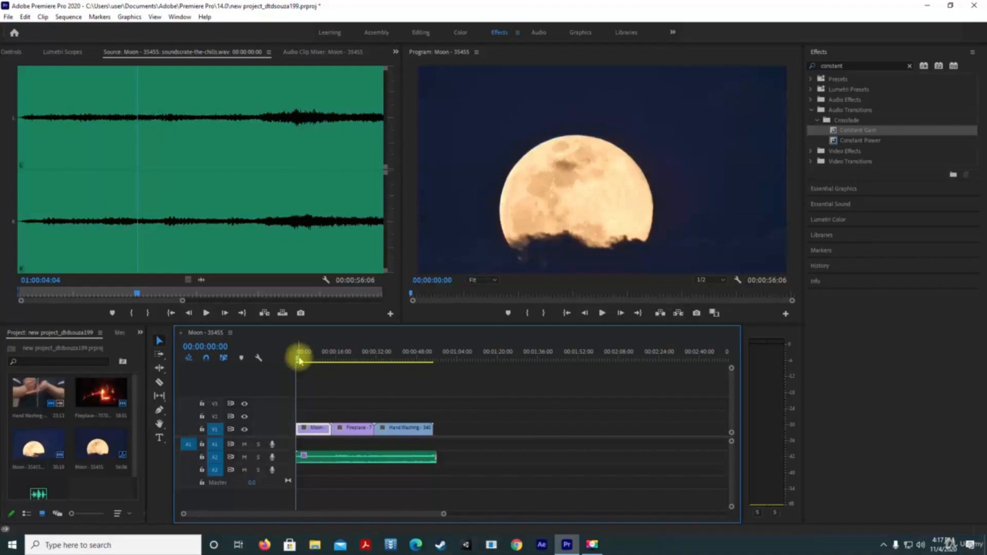
pyautogui.rightClick(365, 461)
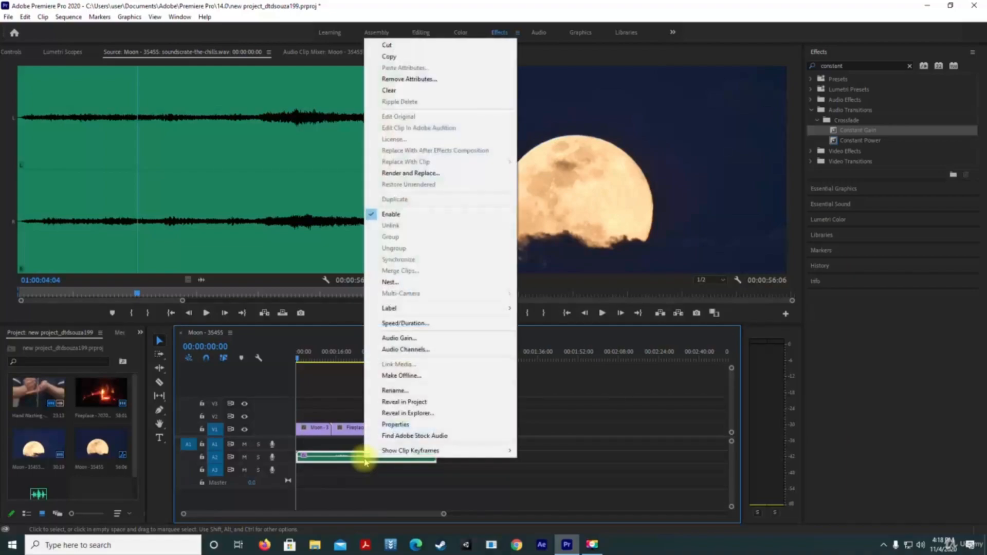
pyautogui.click(441, 342)
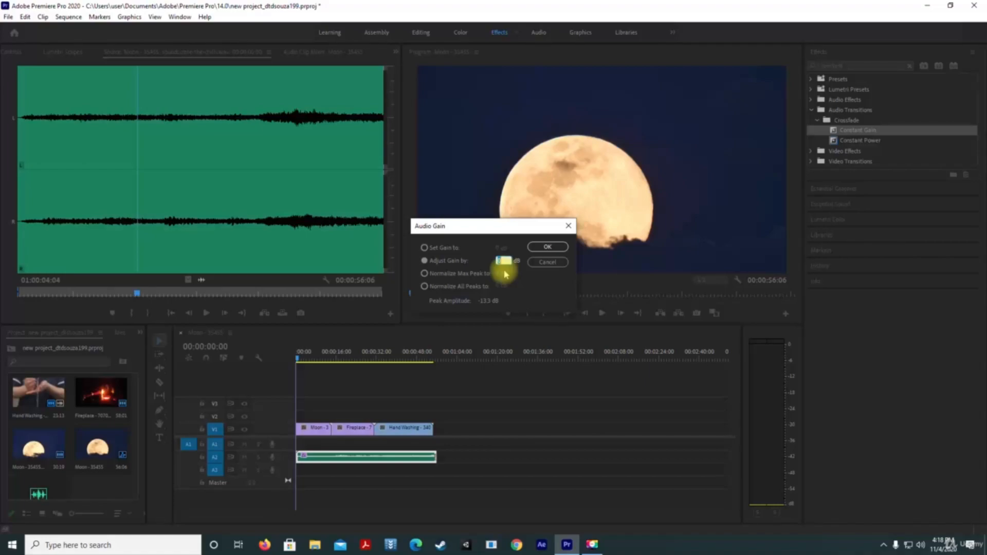
pyautogui.write('6')
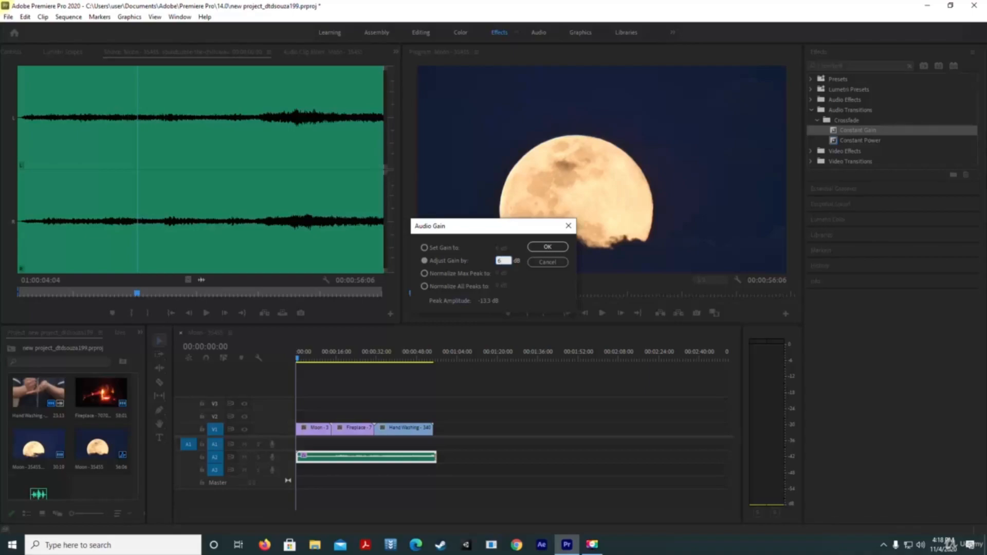
pyautogui.click(535, 247)
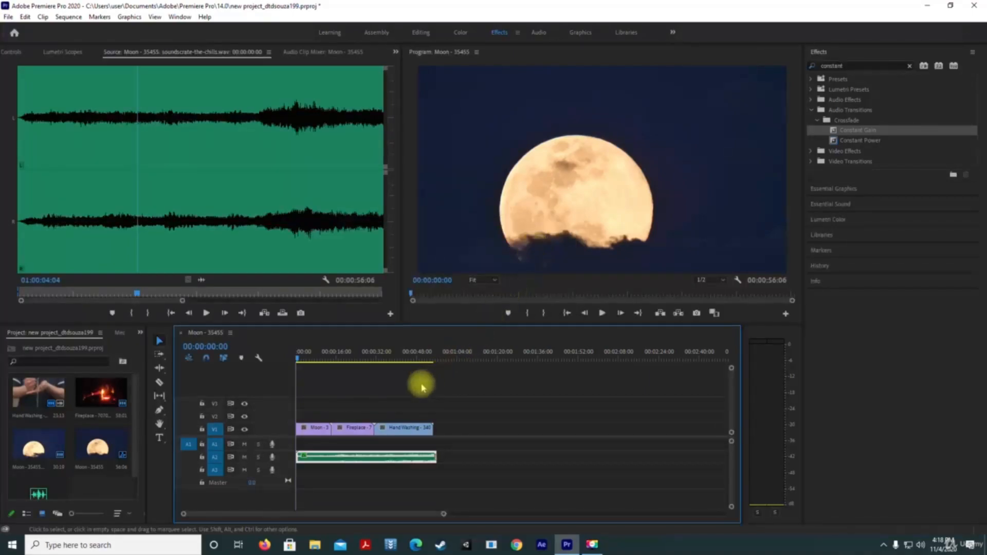
pyautogui.press('space')
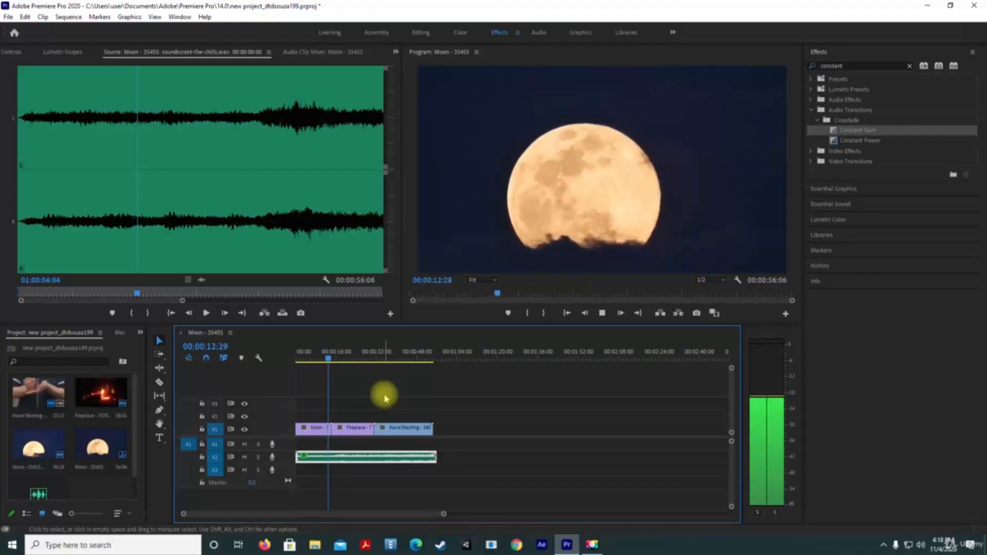
pyautogui.press('space')
# Step: Reopen the music clip's Audio Gain settings, review the gain adjustment options, and close them without entering a new value
pyautogui.rightClick(365, 463)
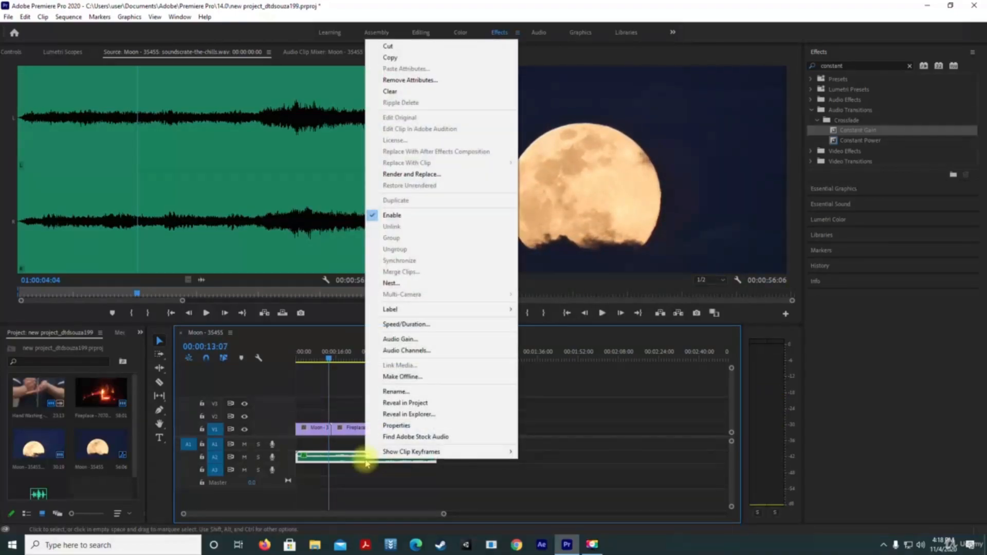
pyautogui.click(438, 339)
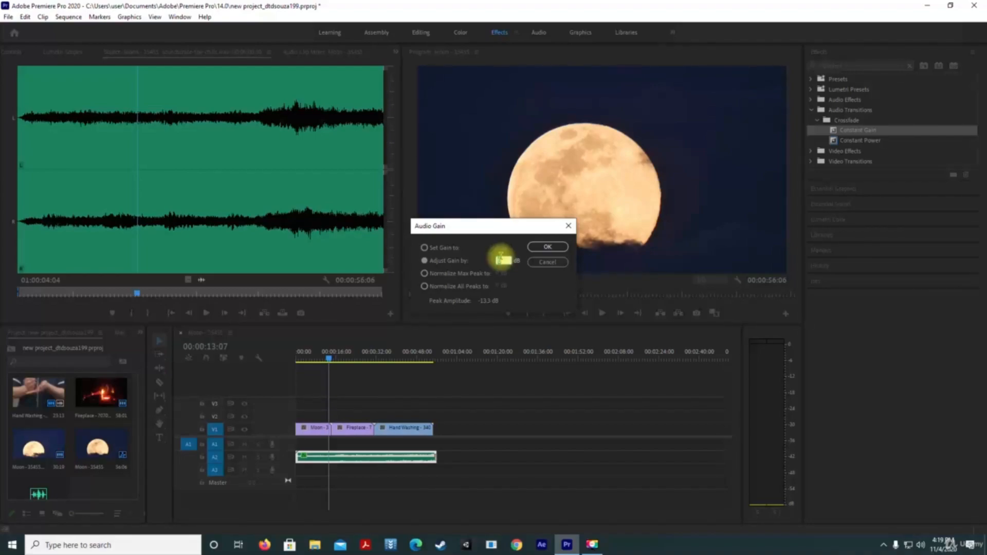
pyautogui.click(546, 248)
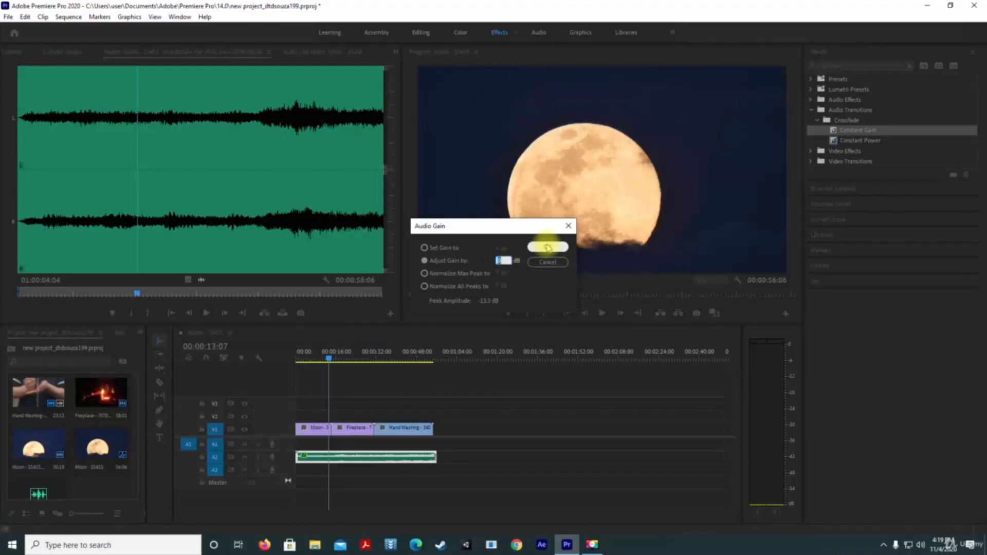
pyautogui.click(547, 248)
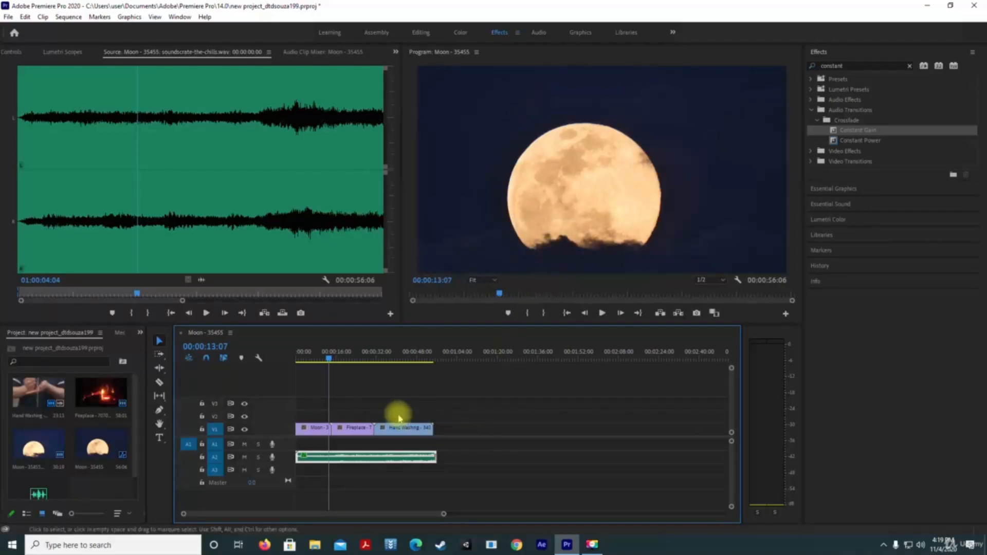
pyautogui.click(592, 544)
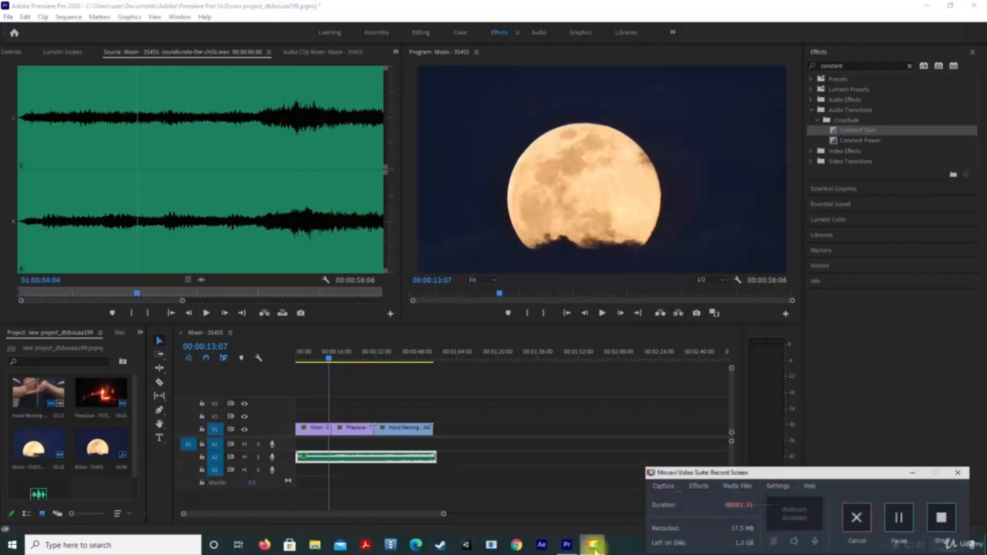
pyautogui.click(947, 525)
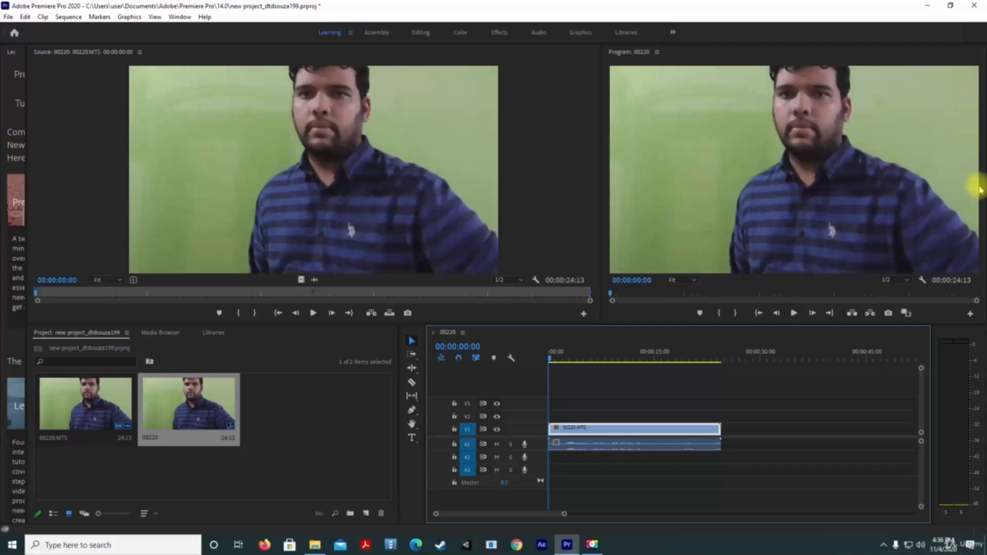
# Step: Switch to the Effects workspace, search the effects for "ultra key", and apply Ultra Key to the 00220.MTS clip on V1
pyautogui.doubleClick(577, 430)
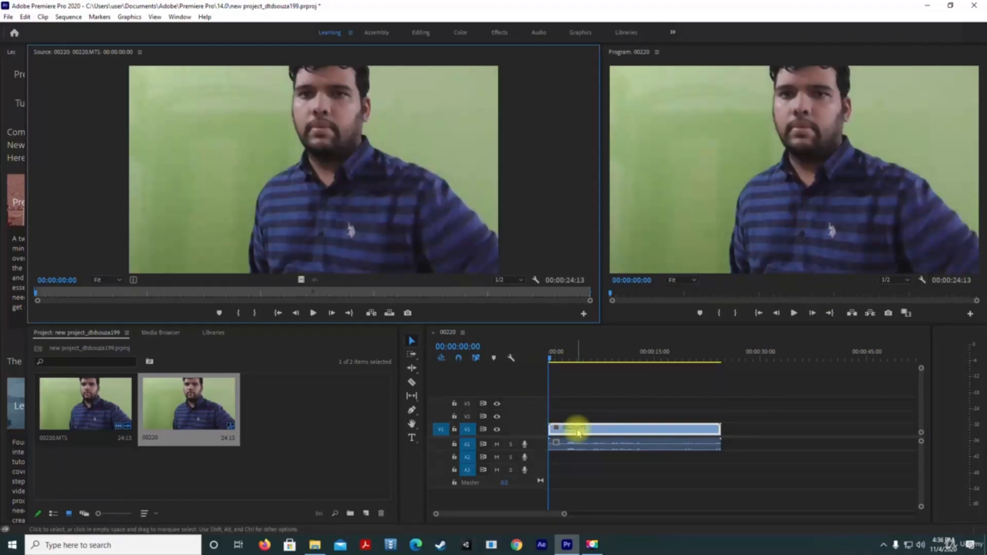
pyautogui.click(503, 33)
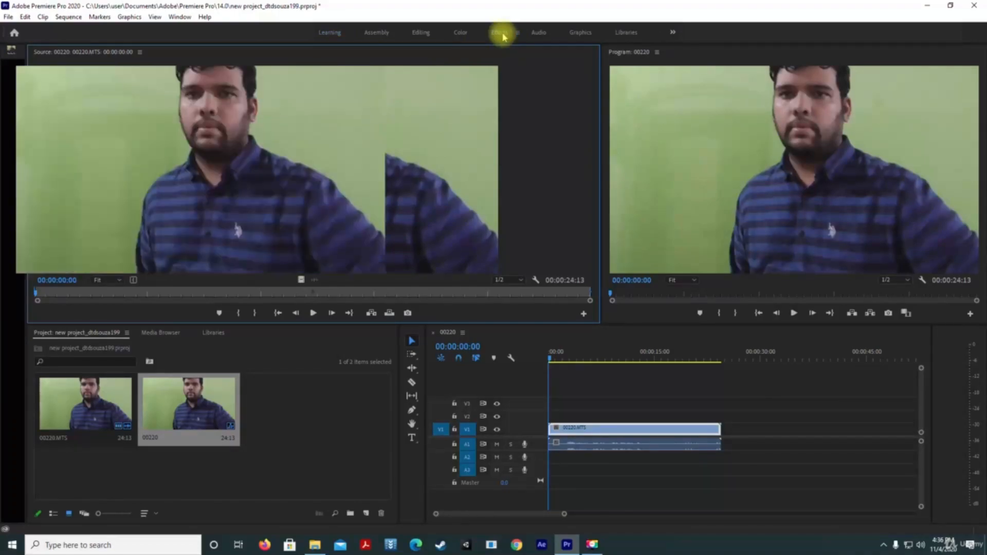
pyautogui.click(819, 53)
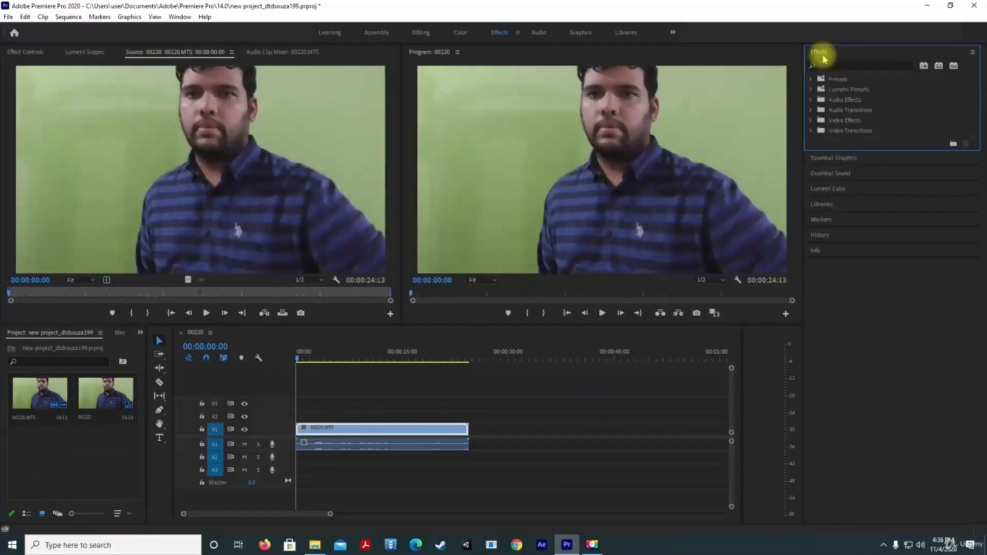
pyautogui.write('ultra key')
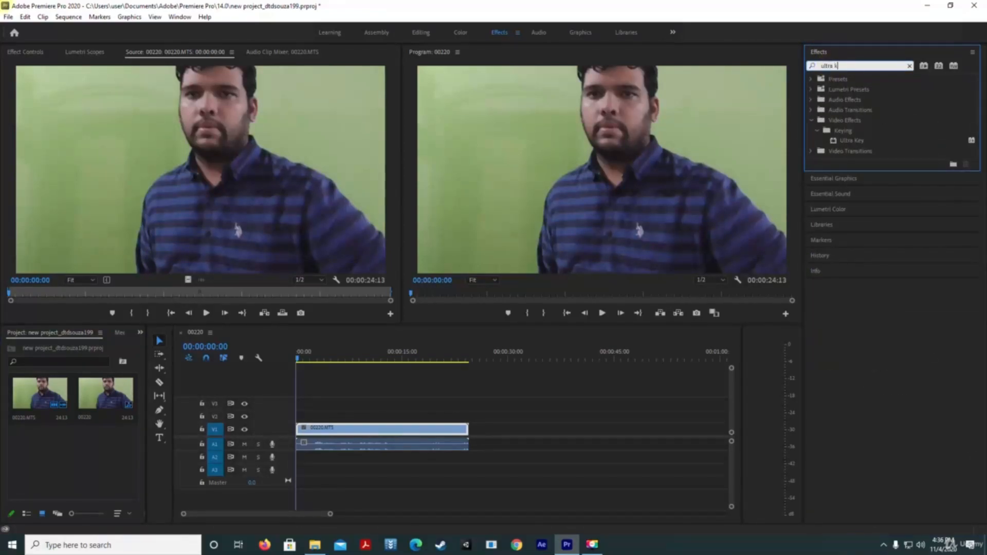
pyautogui.click(848, 141)
pyautogui.moveTo(432, 315); pyautogui.dragTo(352, 433)
# Step: Open the effect settings of the 00220.MTS clip and sample the green background as the Ultra Key's Key Color
pyautogui.doubleClick(353, 433)
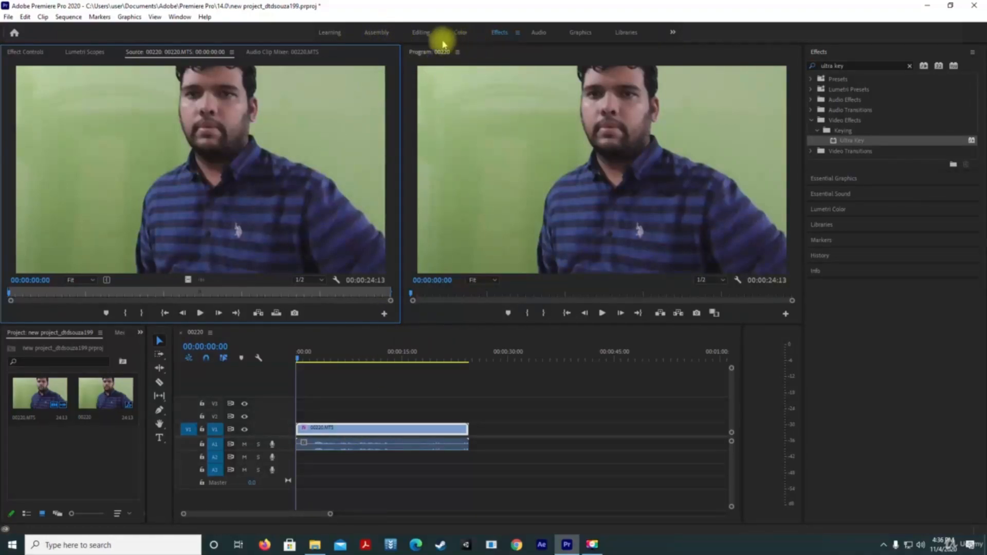
pyautogui.click(38, 52)
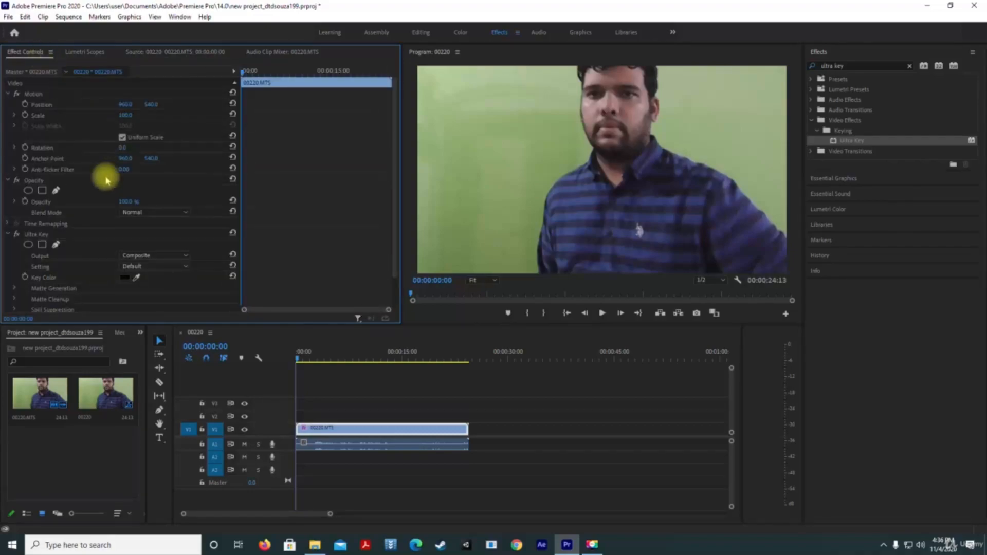
pyautogui.moveTo(138, 276); pyautogui.dragTo(573, 159)
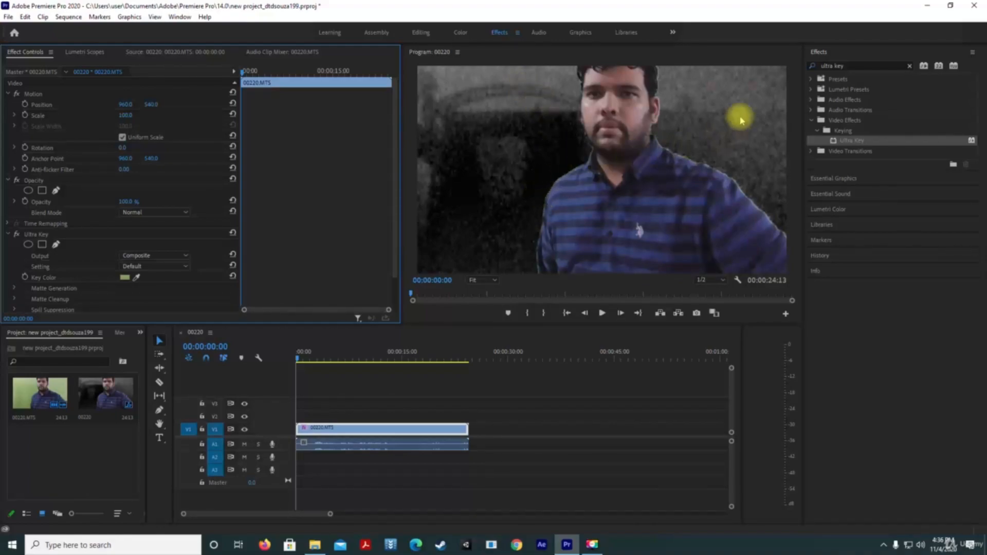
# Step: Refine the Ultra Key's Matte Generation on the 00220.MTS clip with Pedestal 100 and Transparency 50, and check the sequence start
pyautogui.scroll(-1, 309, 201)
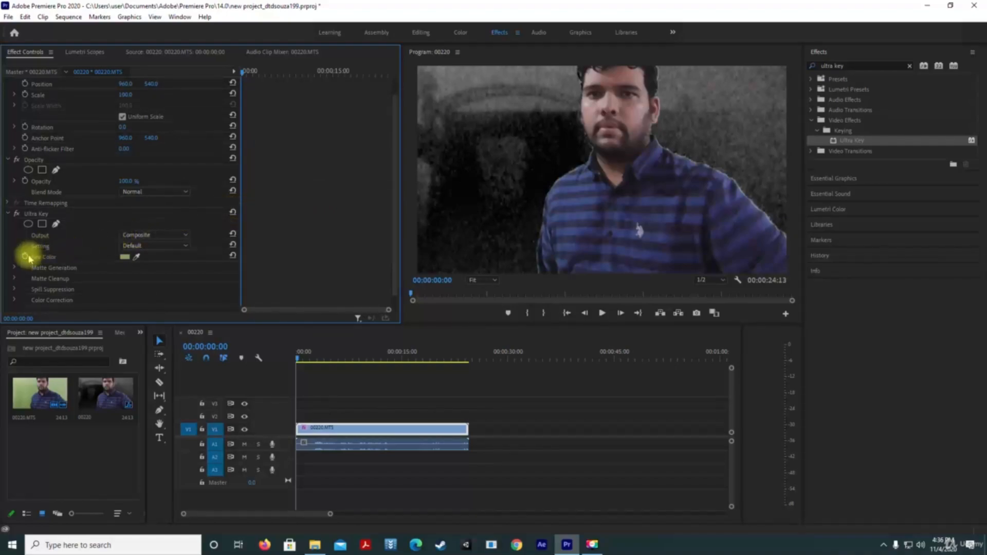
pyautogui.click(14, 268)
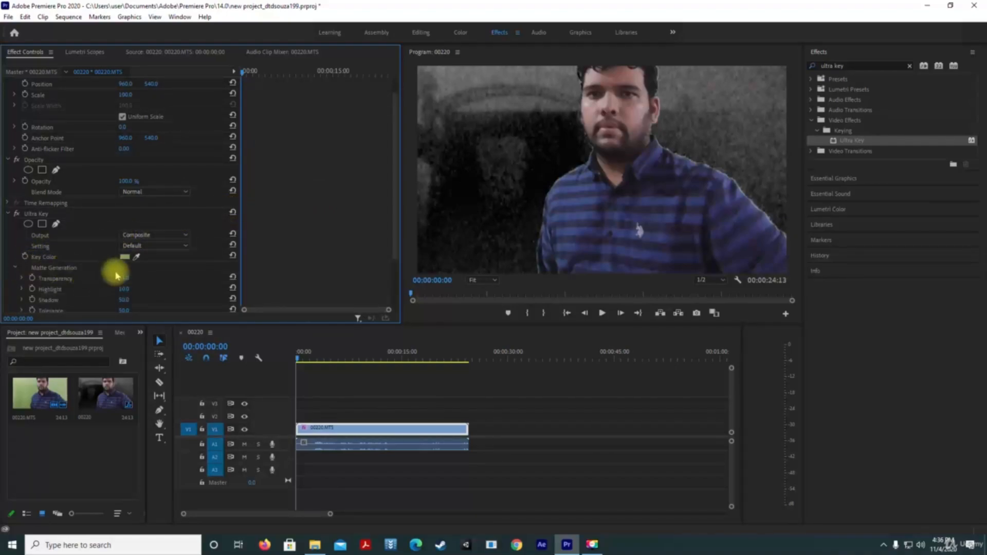
pyautogui.scroll(-2, 170, 270)
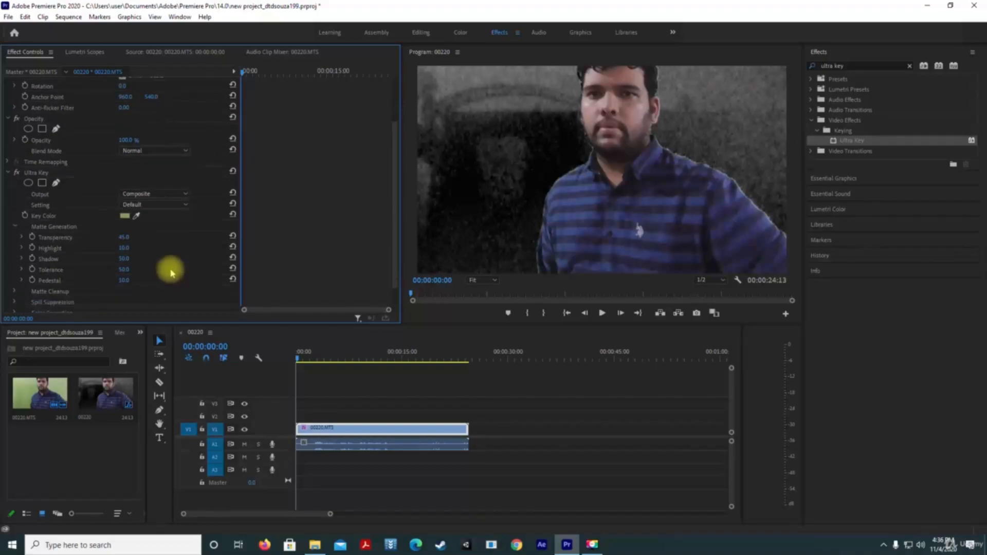
pyautogui.scroll(1, 167, 265)
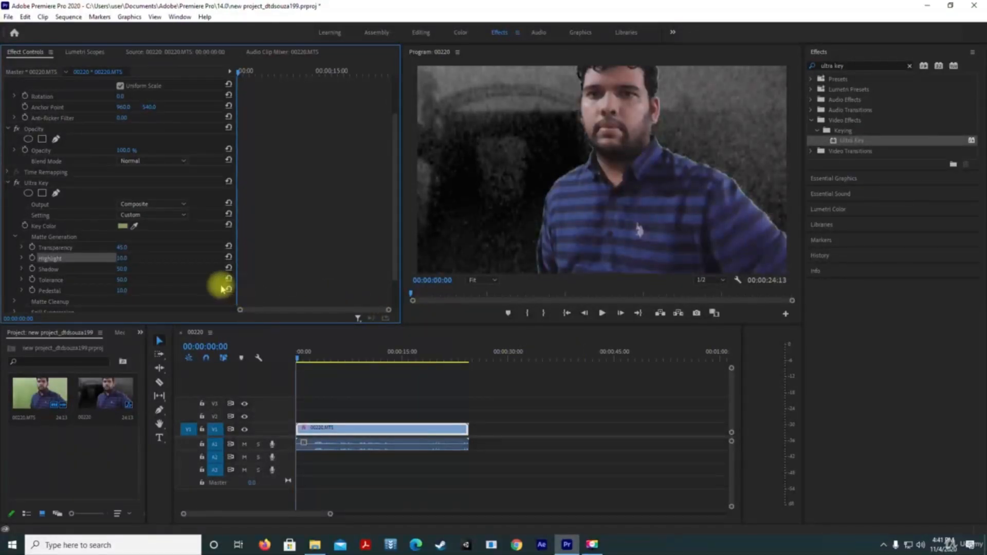
pyautogui.moveTo(122, 292); pyautogui.dragTo(168, 293)
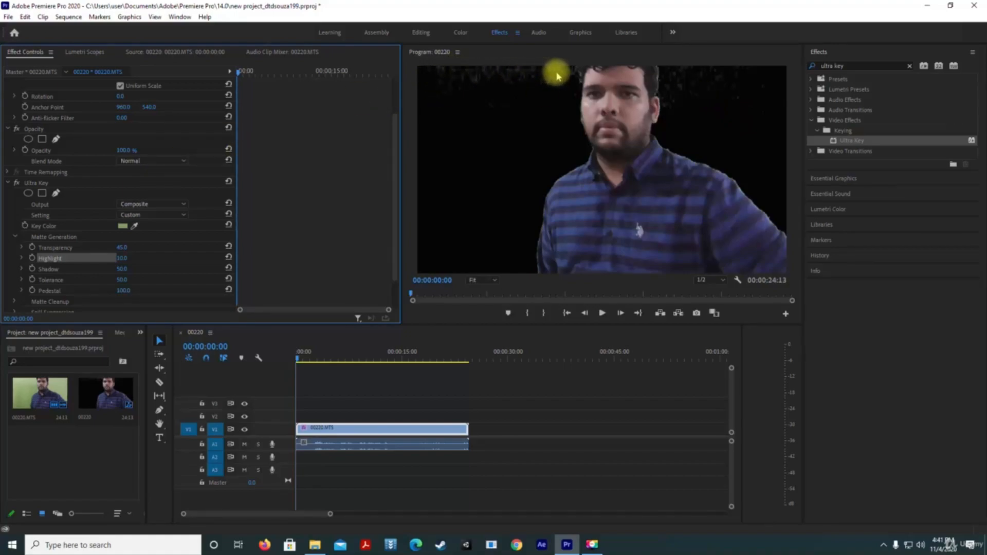
pyautogui.moveTo(122, 251); pyautogui.dragTo(151, 251)
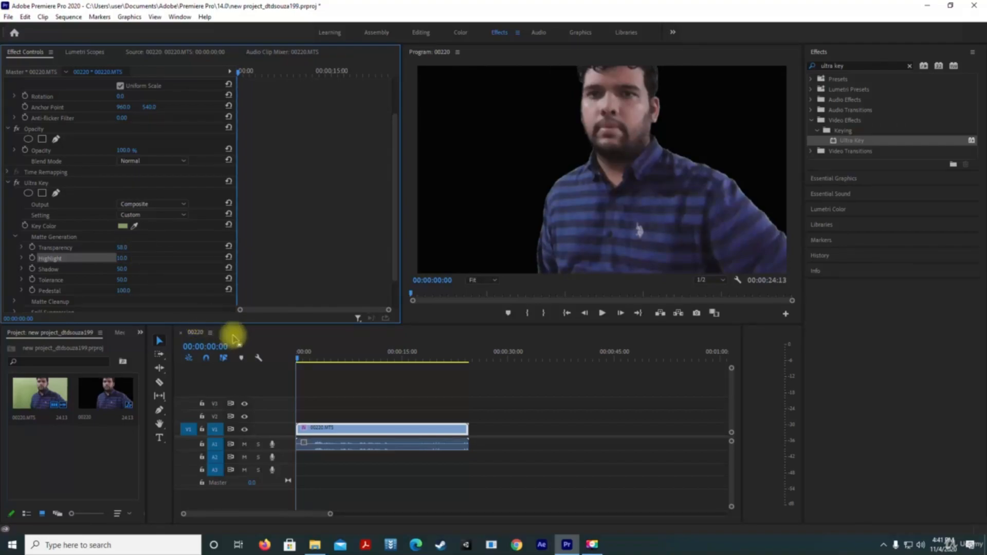
pyautogui.click(300, 358)
pyautogui.moveTo(303, 361)
pyautogui.mouseDown()
pyautogui.moveTo(467, 360)
pyautogui.moveTo(293, 353)
pyautogui.mouseUp()
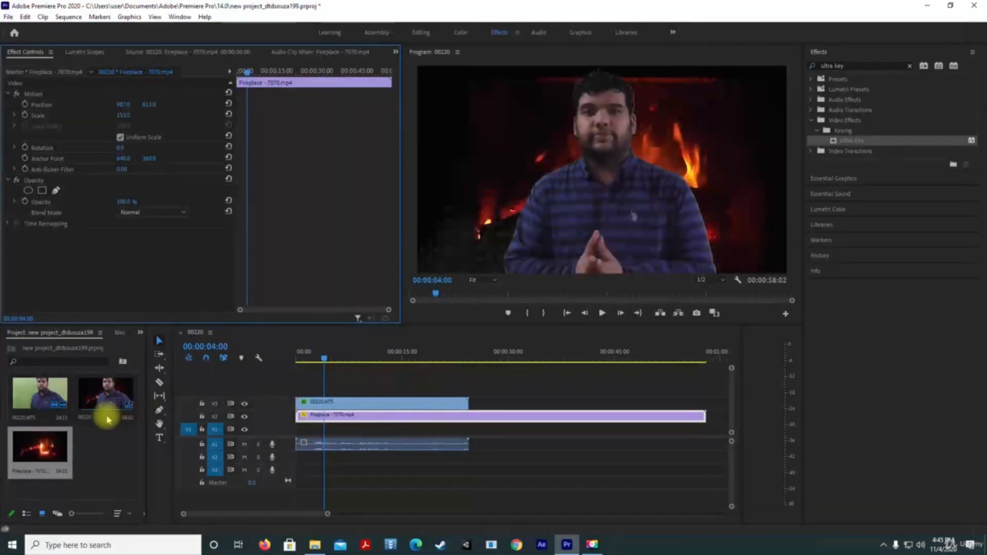
# Step: Delete the Fireplace clip from V2 and place Fireplace - 7070.mp4 from the project on V2 at the sequence start
pyautogui.click(324, 424)
pyautogui.press('Delete')
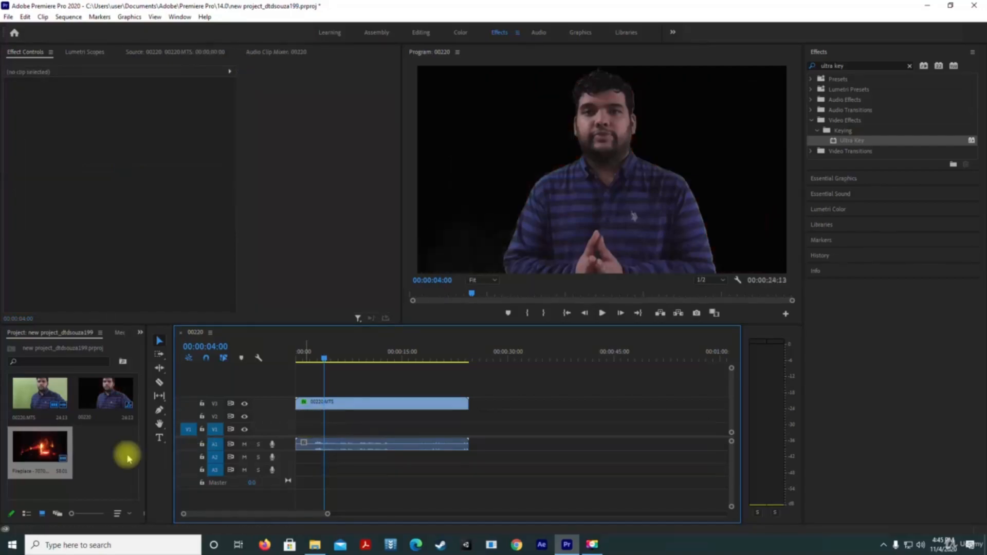
pyautogui.click(39, 448)
pyautogui.moveTo(73, 484); pyautogui.dragTo(302, 414)
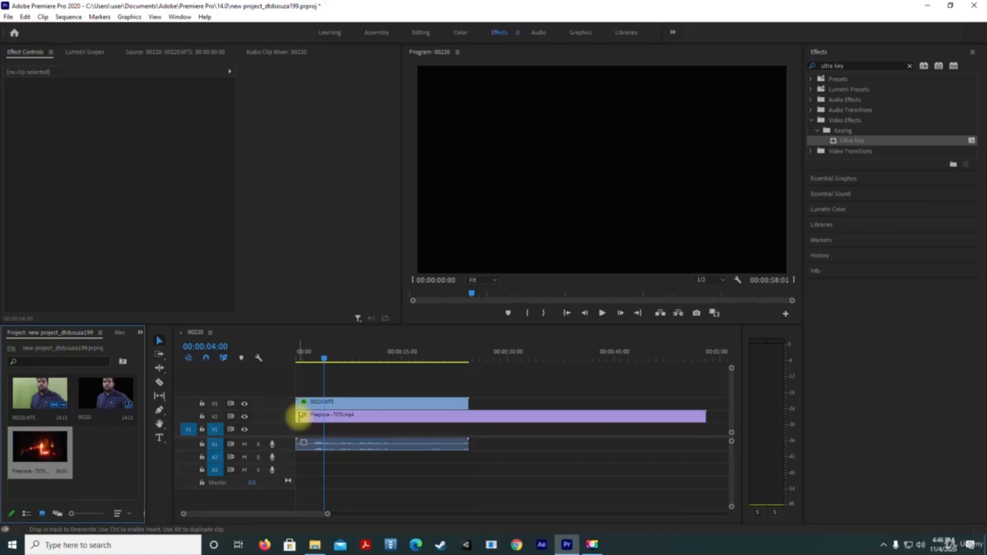
# Step: Open the effect settings of the Fireplace clip on V2 and set its Scale to 180
pyautogui.doubleClick(41, 447)
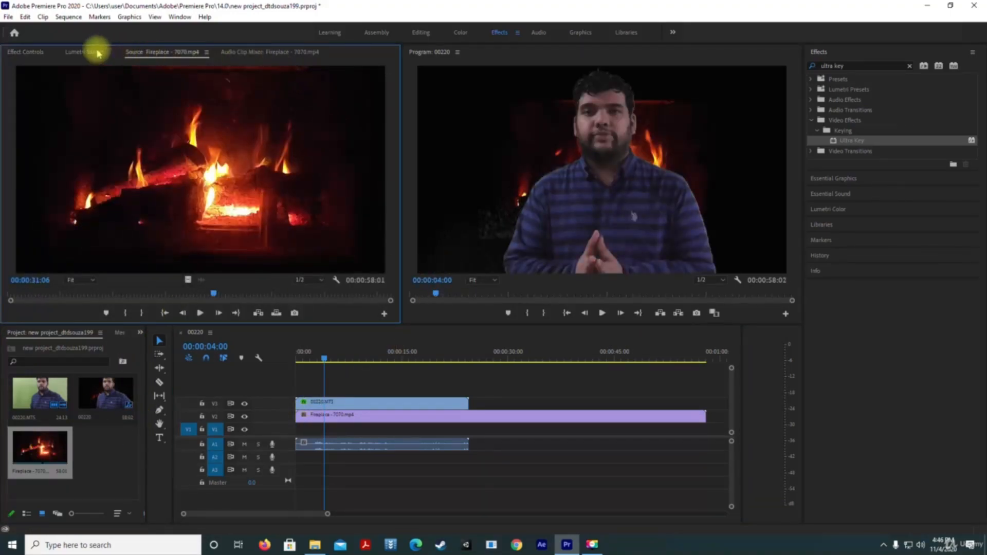
pyautogui.click(39, 52)
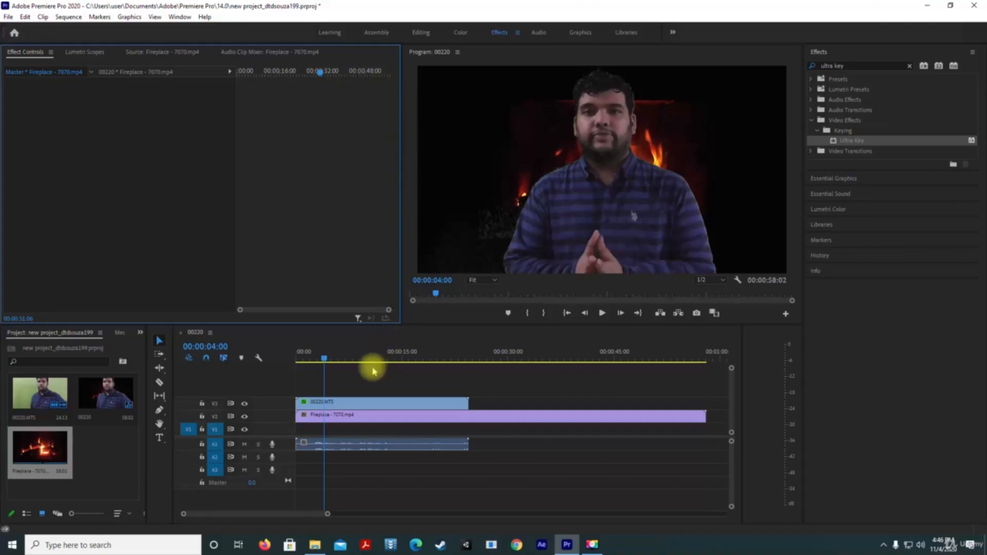
pyautogui.doubleClick(319, 414)
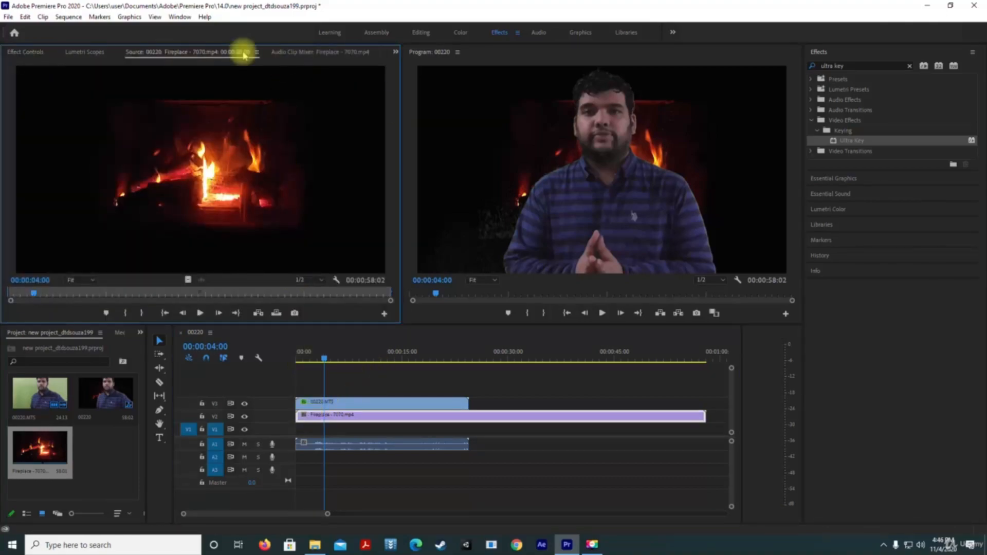
pyautogui.click(37, 52)
pyautogui.moveTo(129, 124); pyautogui.dragTo(170, 124)
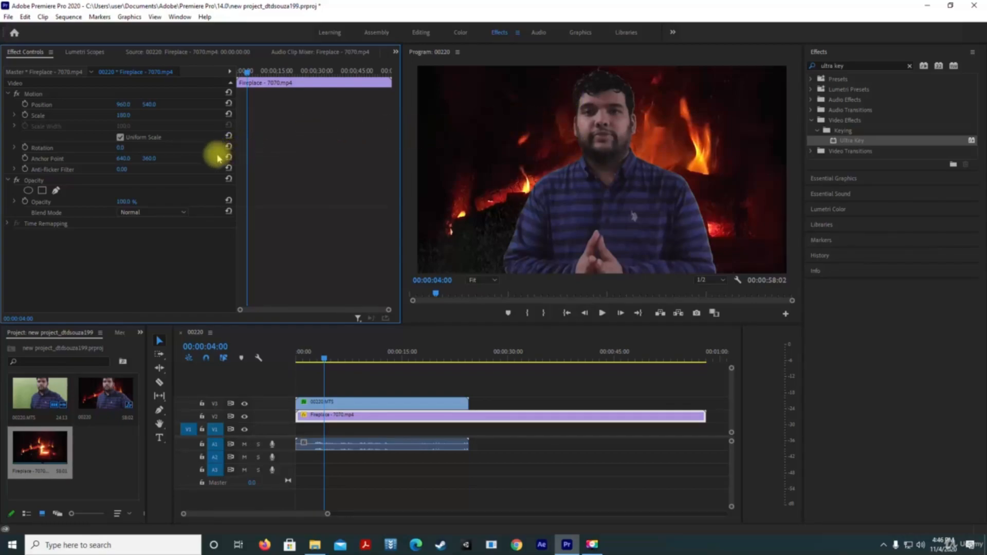
# Step: Search the effects for "bri" and apply Brightness & Contrast to the 00220.MTS clip on V3
pyautogui.click(850, 68)
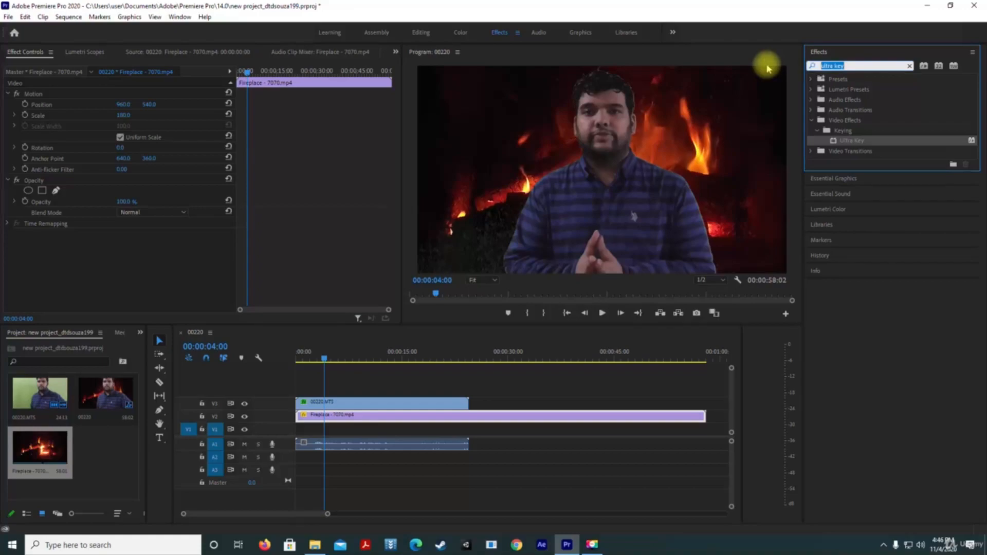
pyautogui.write('bri')
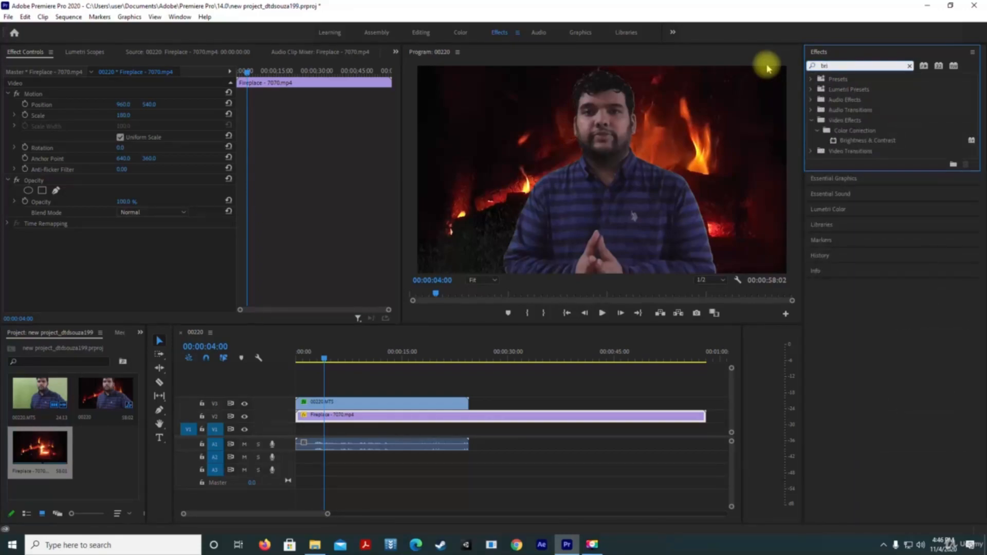
pyautogui.click(874, 140)
pyautogui.moveTo(456, 323); pyautogui.dragTo(326, 403)
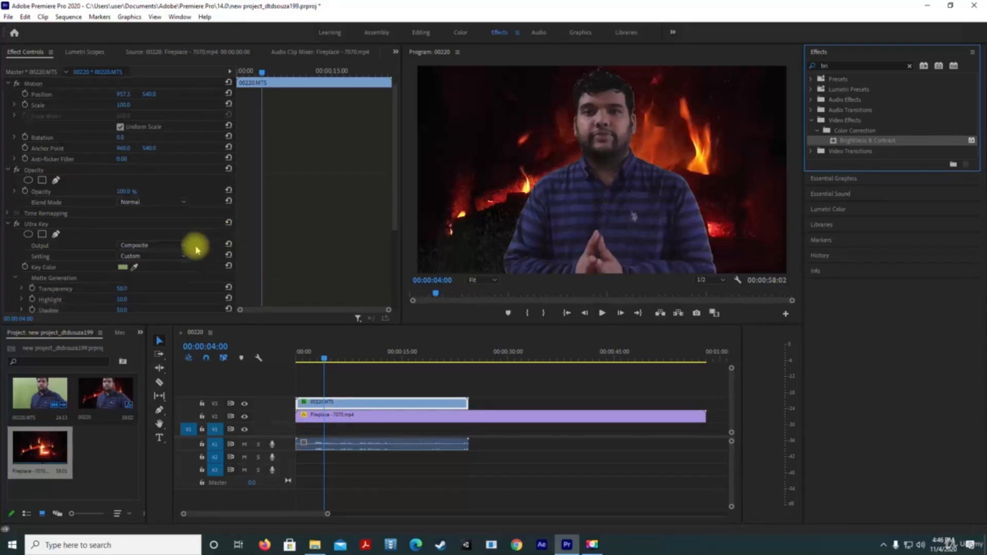
# Step: Set the 00220.MTS clip's Brightness to -21 and its Contrast to 2
pyautogui.scroll(-5, 195, 251)
pyautogui.scroll(-2, 195, 251)
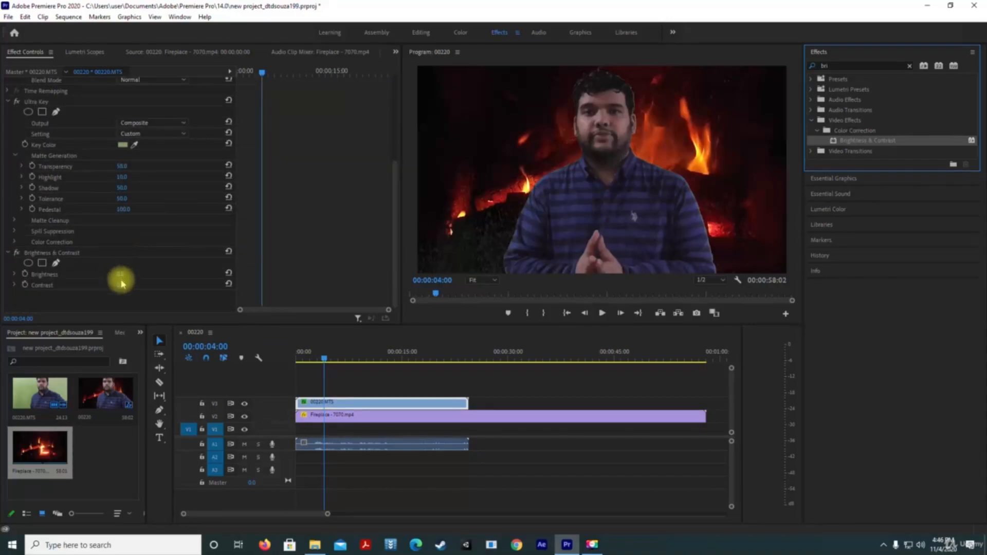
pyautogui.moveTo(122, 278); pyautogui.dragTo(115, 274)
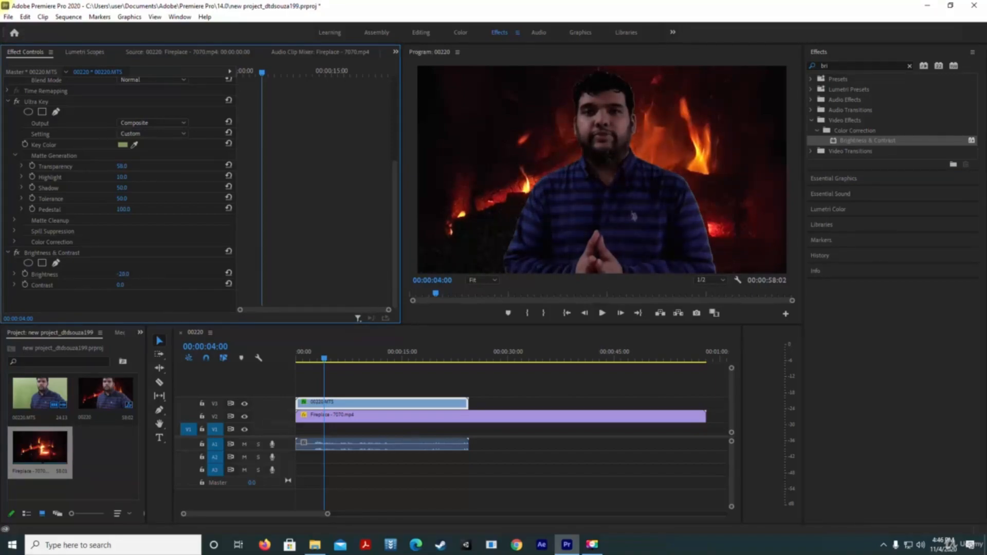
pyautogui.click(129, 285)
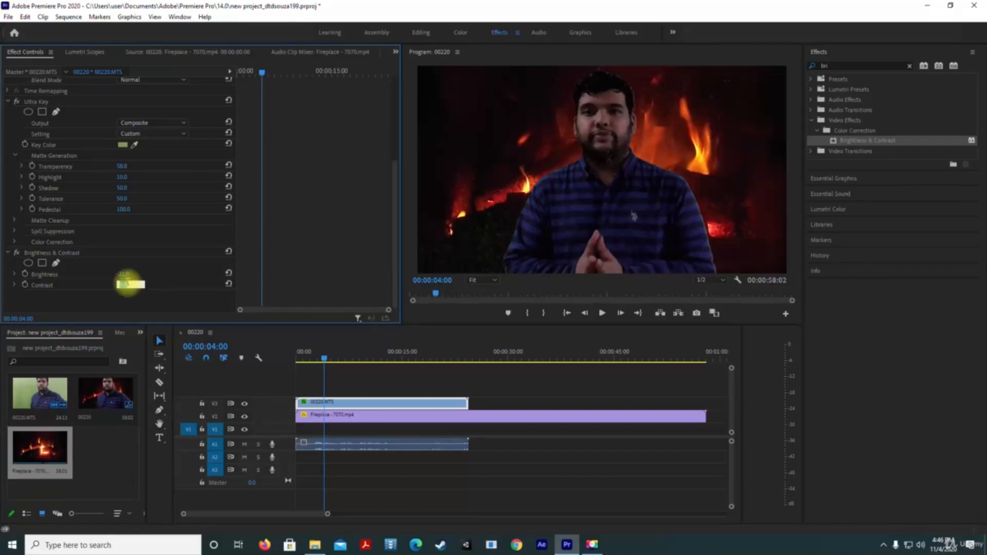
pyautogui.write('11')
pyautogui.press('Return')
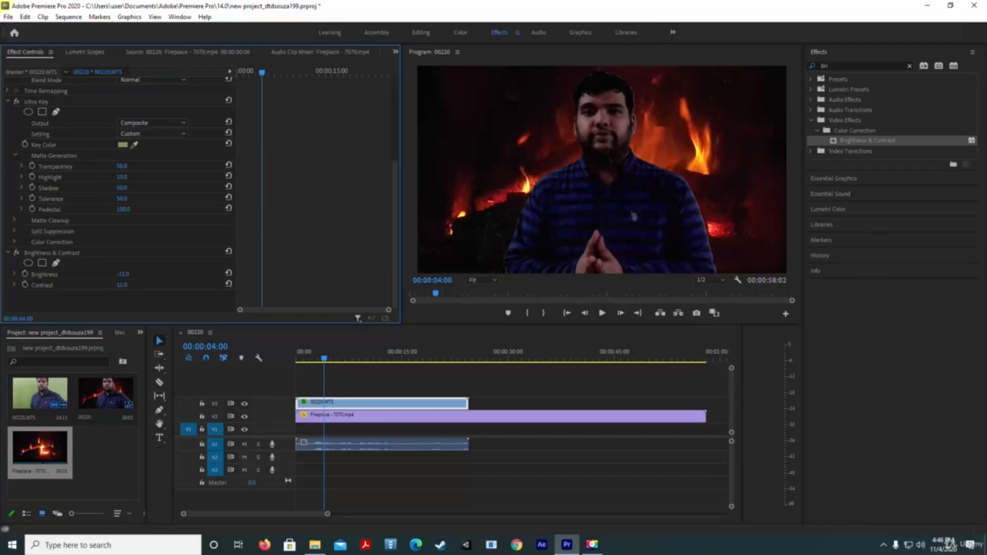
pyautogui.moveTo(121, 284); pyautogui.dragTo(133, 282)
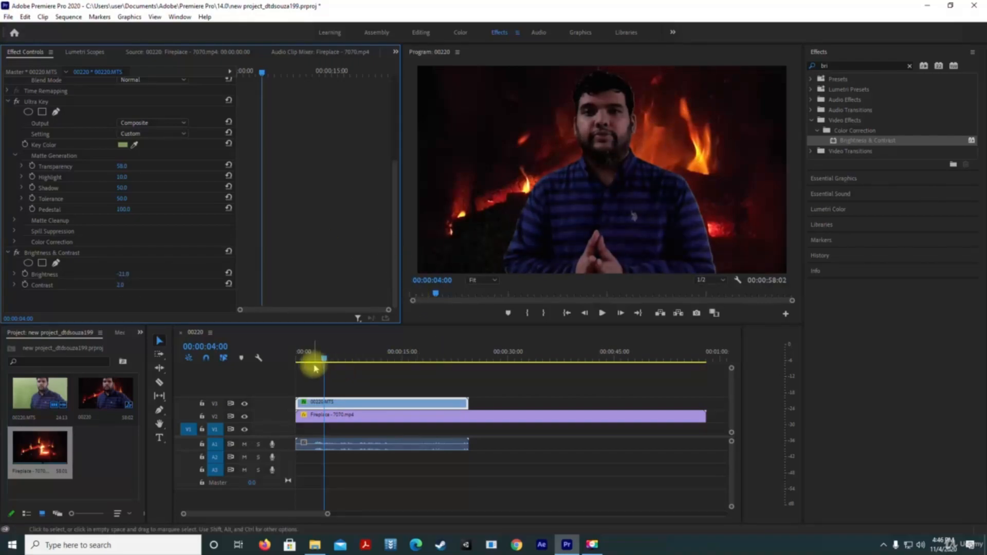
# Step: Play back the keyed clip over the fireplace from the sequence start, stop, and return the playhead near the start
pyautogui.moveTo(326, 359); pyautogui.dragTo(279, 359)
pyautogui.press('space')
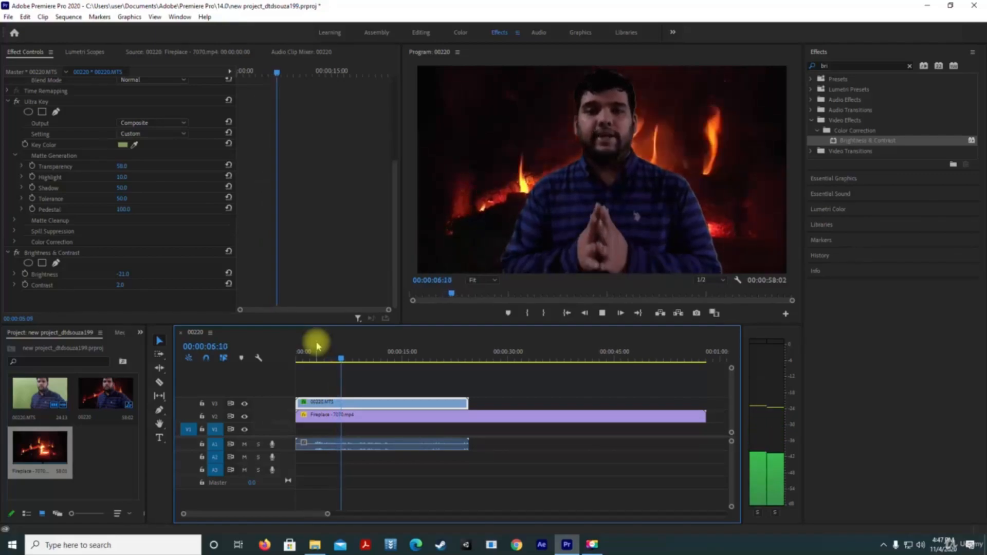
pyautogui.press('space')
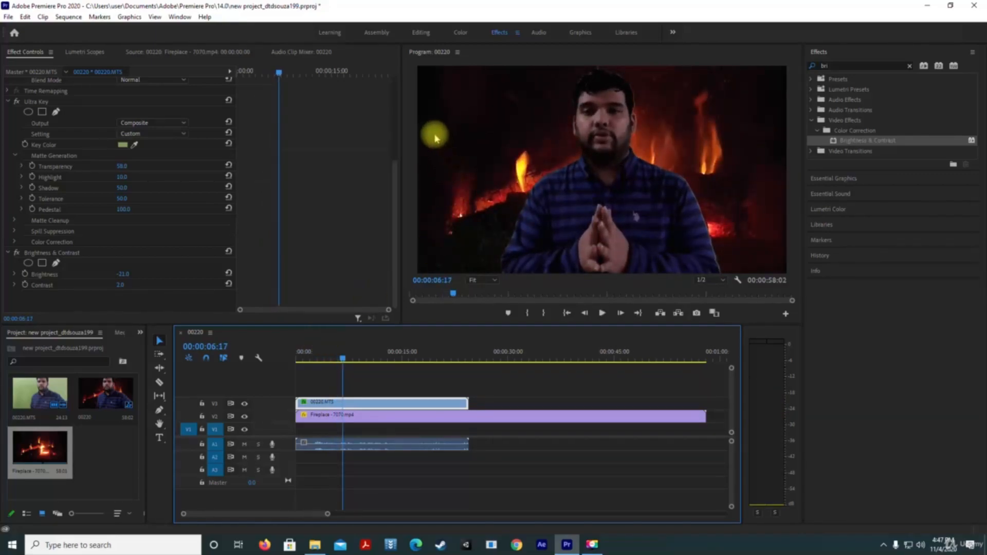
pyautogui.moveTo(342, 364); pyautogui.dragTo(299, 379)
pyautogui.click(591, 545)
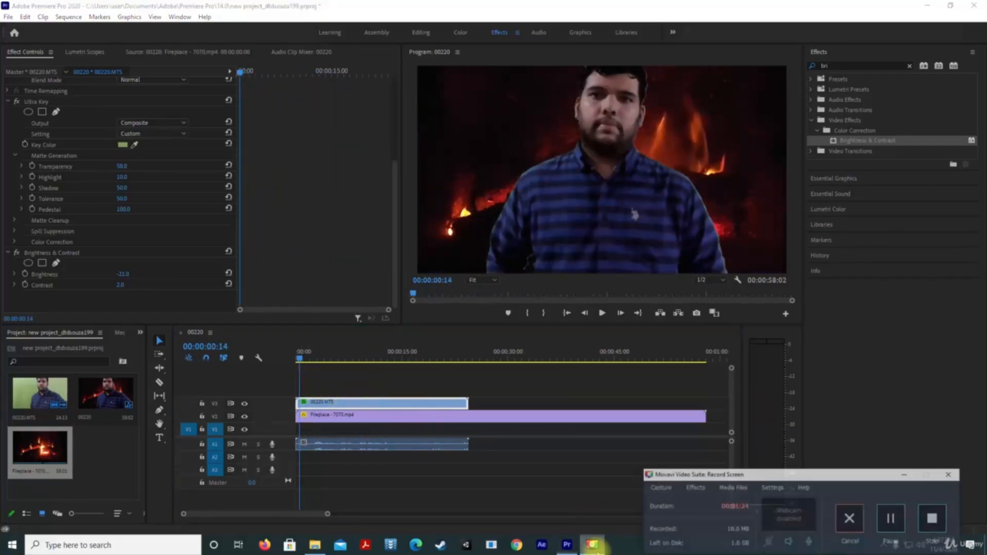
pyautogui.click(943, 518)
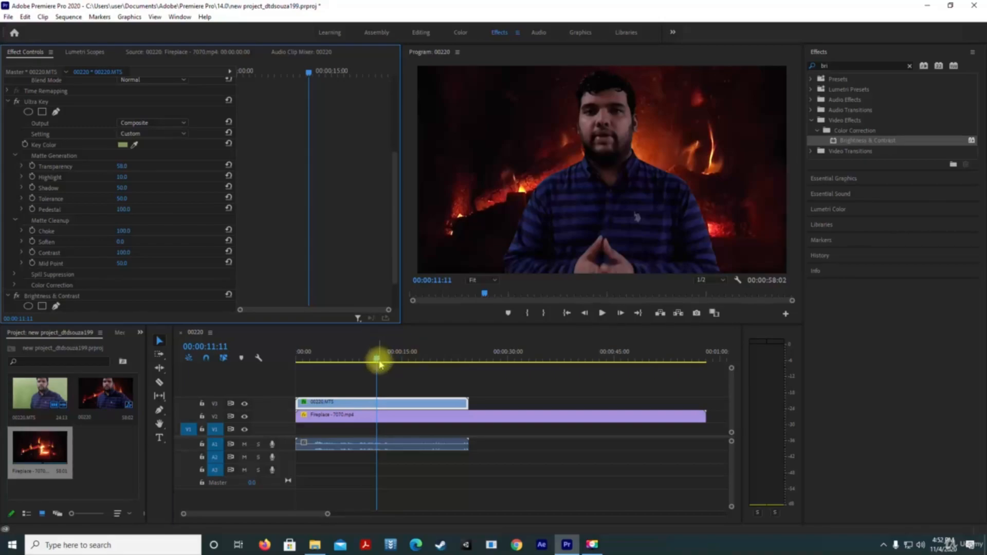
# Step: Replay the opening of the fireplace composite from the sequence start and scrub the playhead to about 6 seconds
pyautogui.moveTo(379, 363); pyautogui.dragTo(269, 363)
pyautogui.press('space')
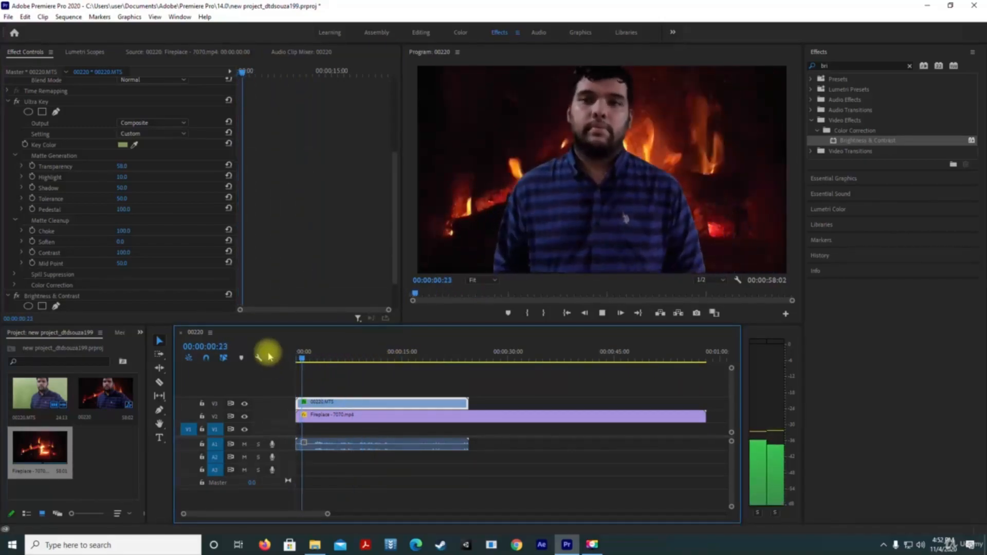
pyautogui.press('space')
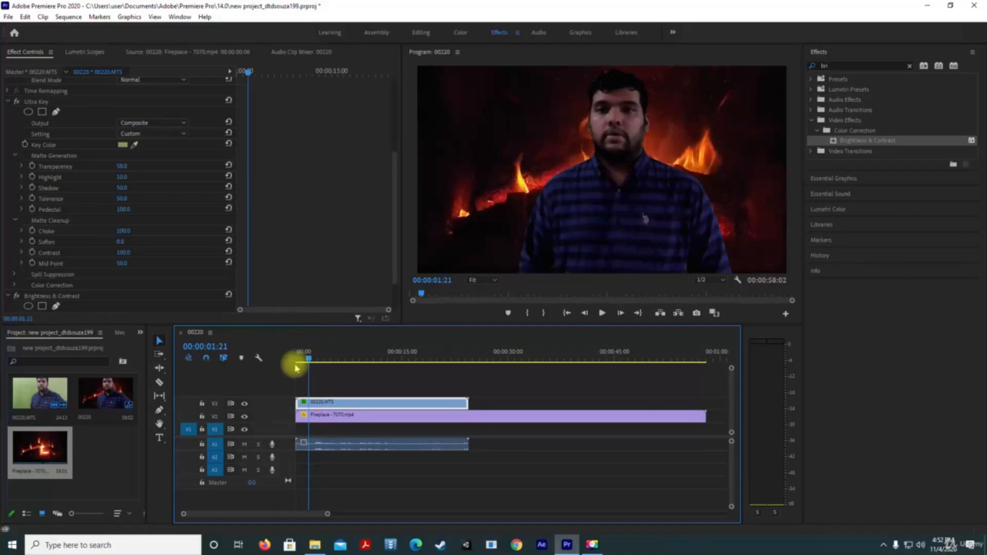
pyautogui.moveTo(319, 360); pyautogui.dragTo(342, 359)
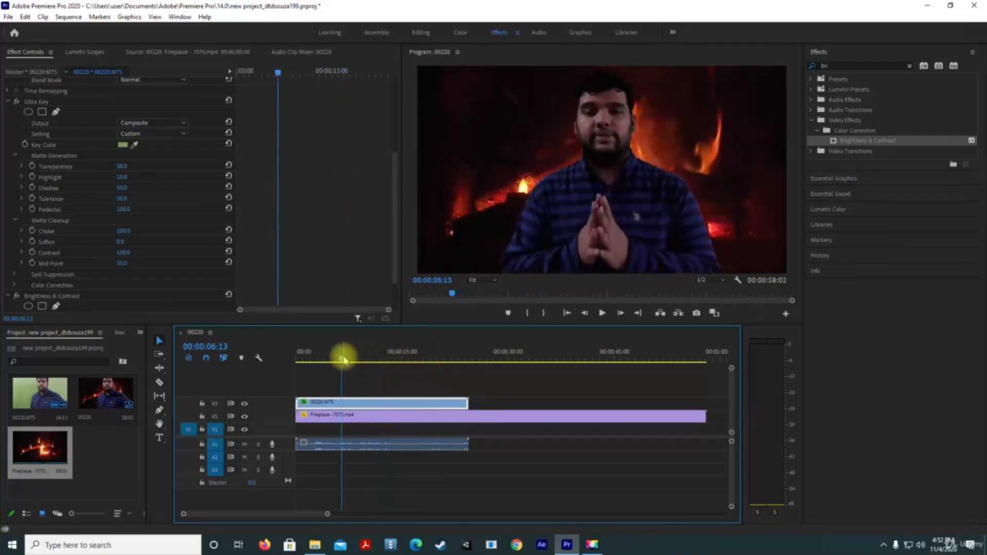
pyautogui.click(591, 544)
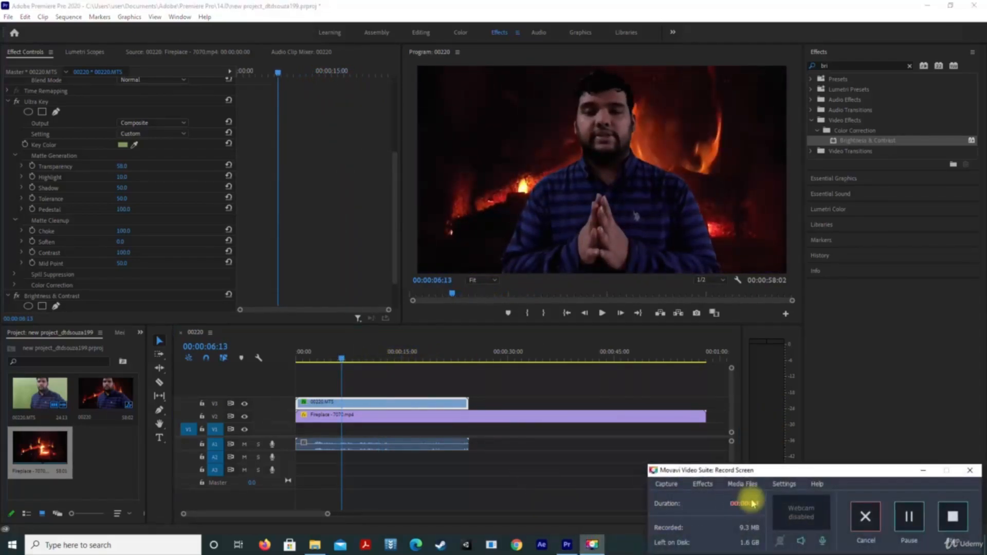
pyautogui.click(952, 517)
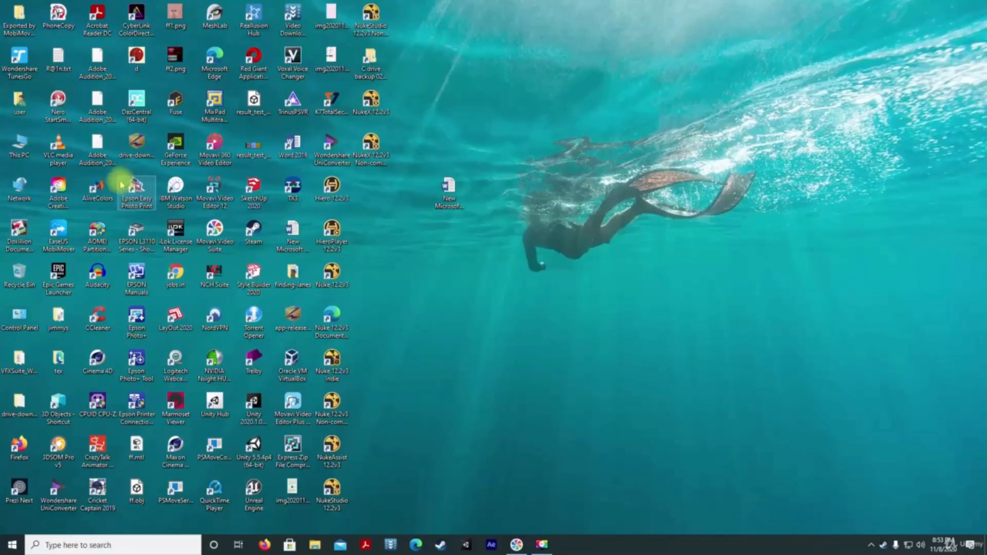
# Step: Switch to CyberLink ColorDirector 9 by opening it from the desktop and launching the free version
pyautogui.doubleClick(137, 28)
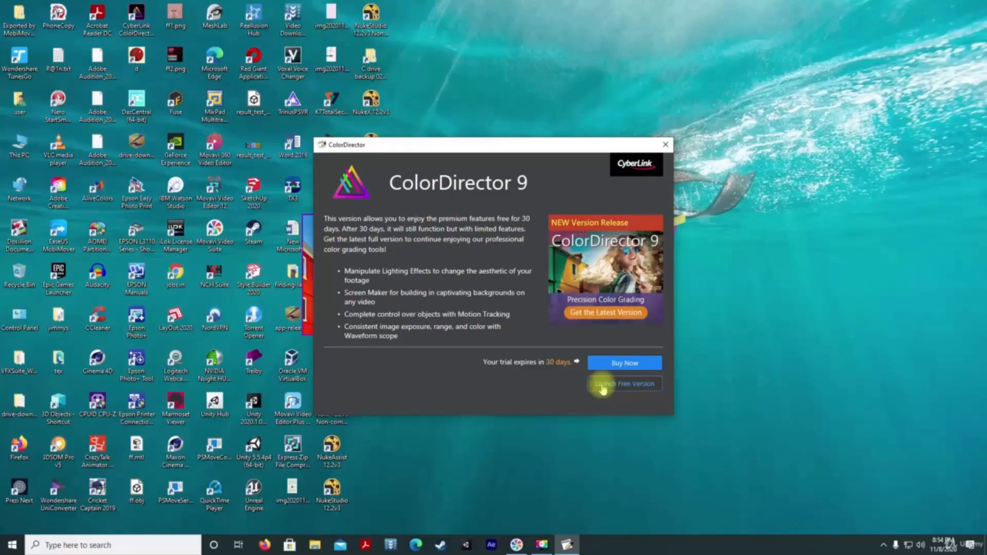
pyautogui.click(609, 385)
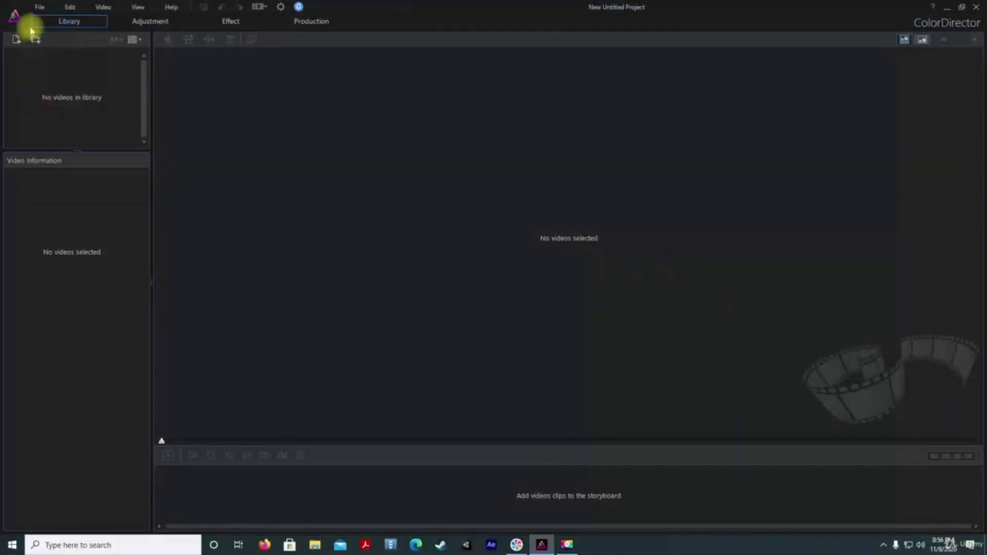
pyautogui.click(39, 8)
pyautogui.moveTo(94, 8)
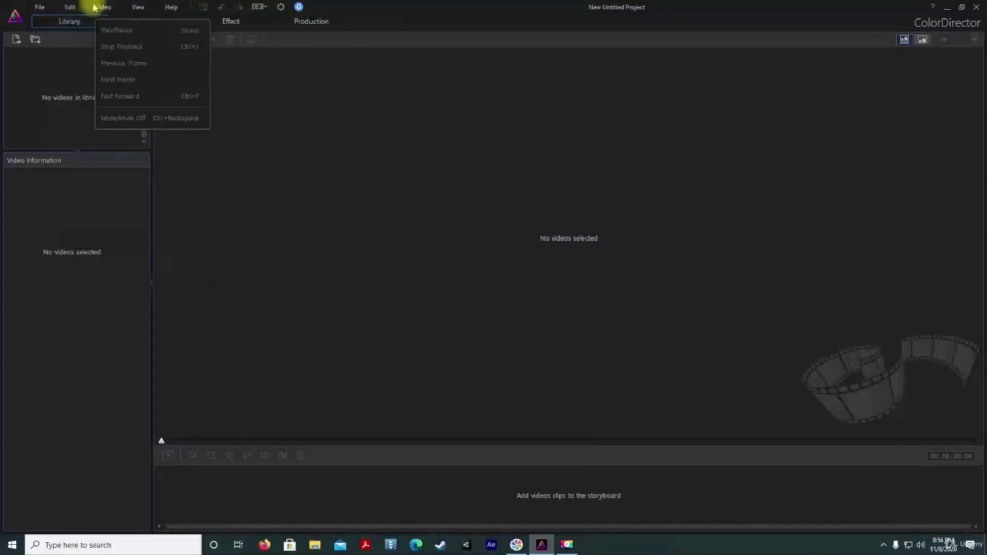
pyautogui.moveTo(171, 10)
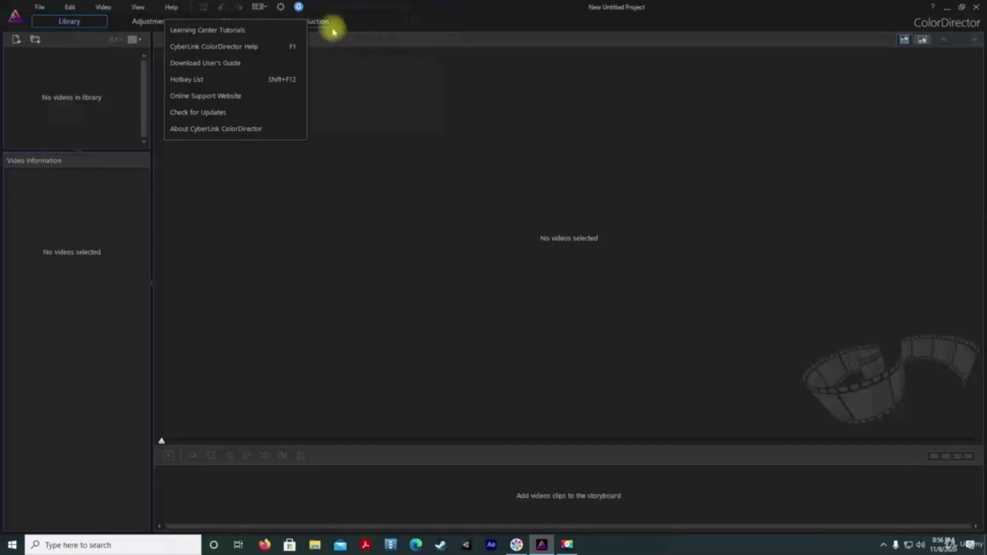
pyautogui.click(280, 228)
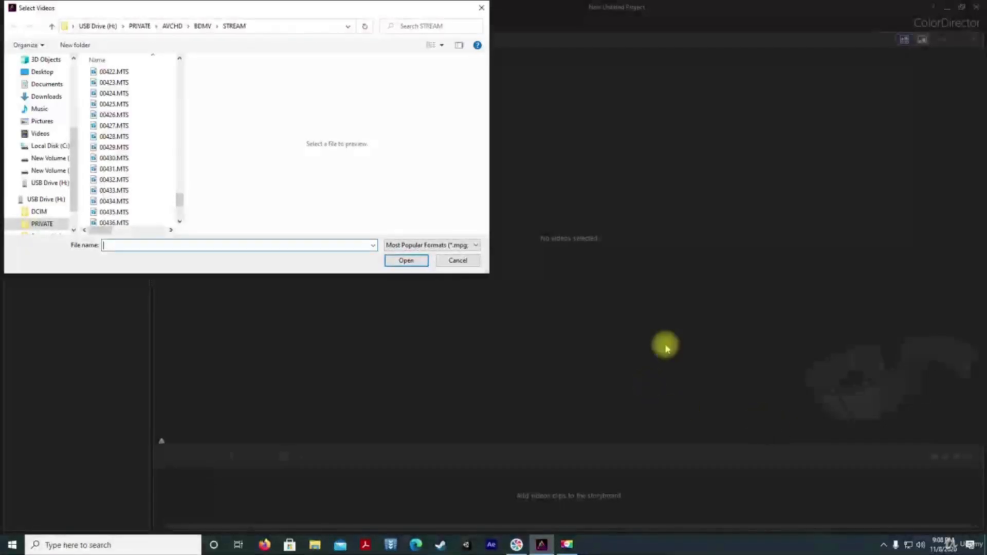
pyautogui.click(481, 9)
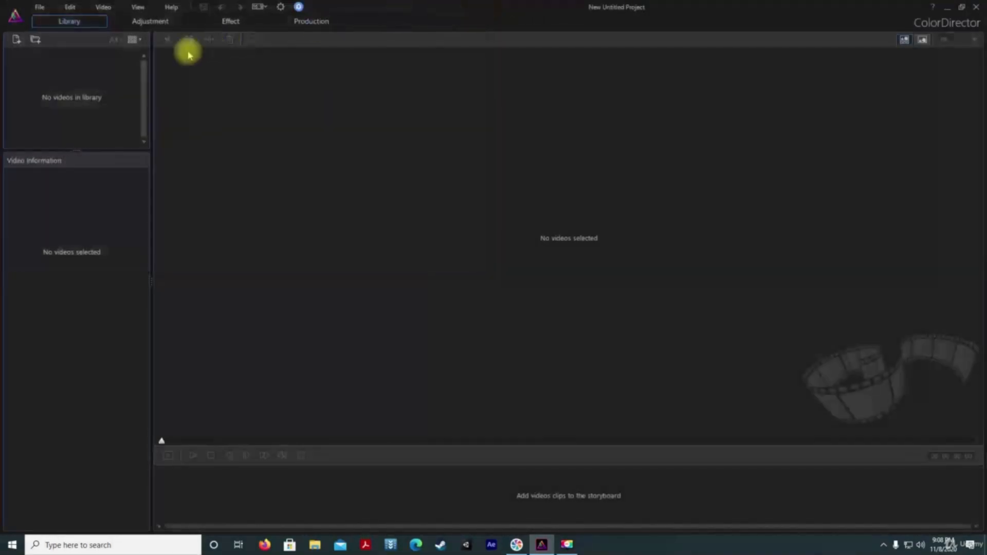
# Step: Import the 00426.MTS video from the STREAM folder on the USB drive into the library
pyautogui.click(17, 40)
pyautogui.scroll(-5, 129, 154)
pyautogui.scroll(-20, 136, 159)
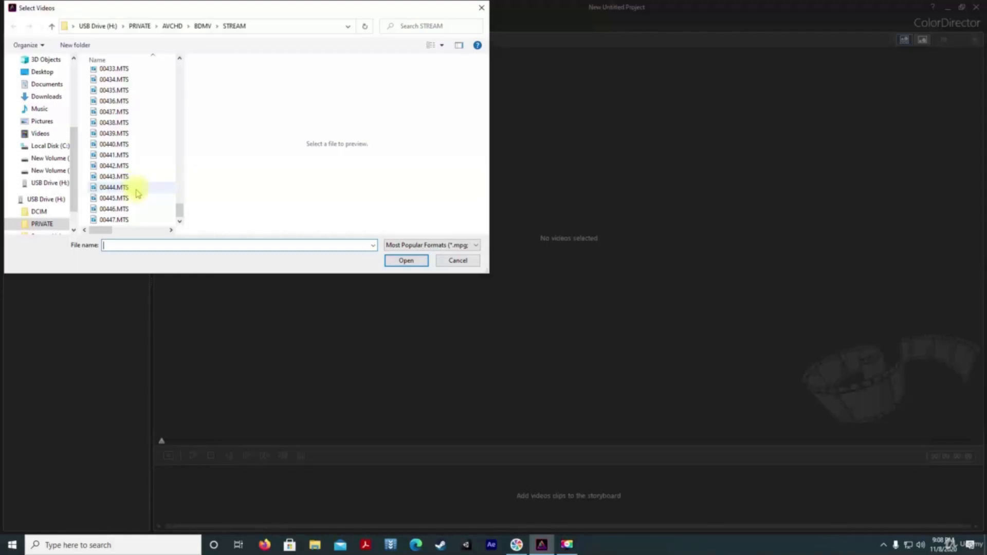
pyautogui.scroll(7, 138, 199)
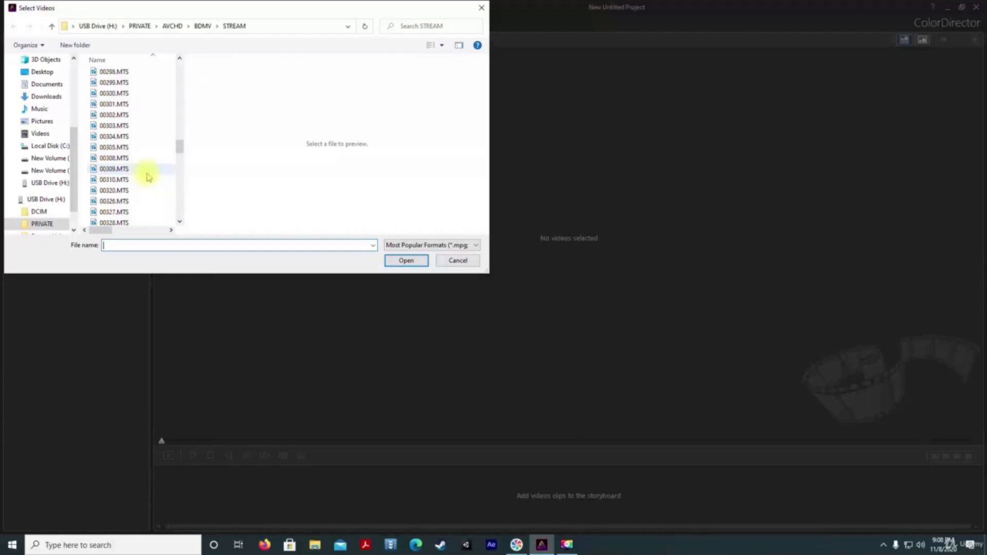
pyautogui.scroll(-3, 152, 177)
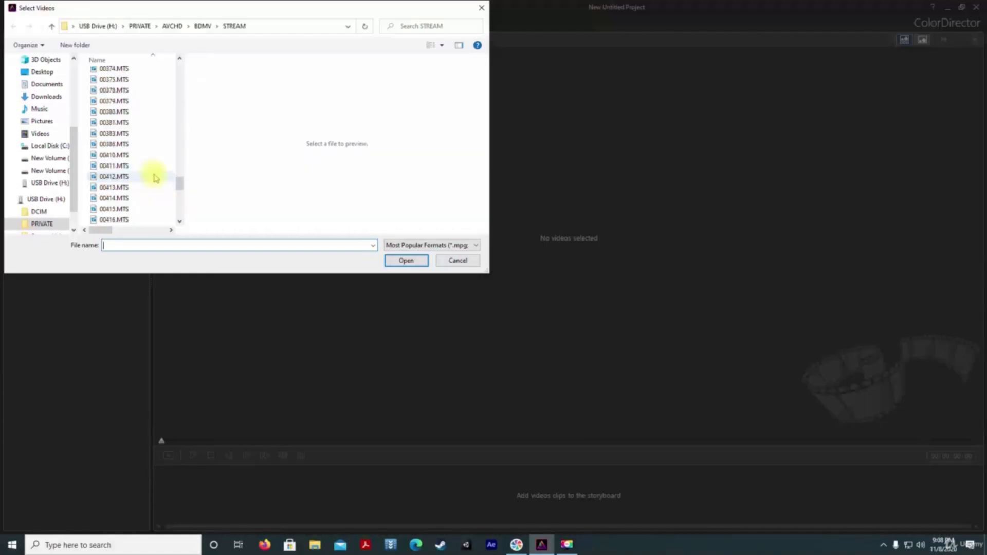
pyautogui.scroll(-2, 156, 177)
pyautogui.scroll(-1, 155, 177)
pyautogui.click(144, 188)
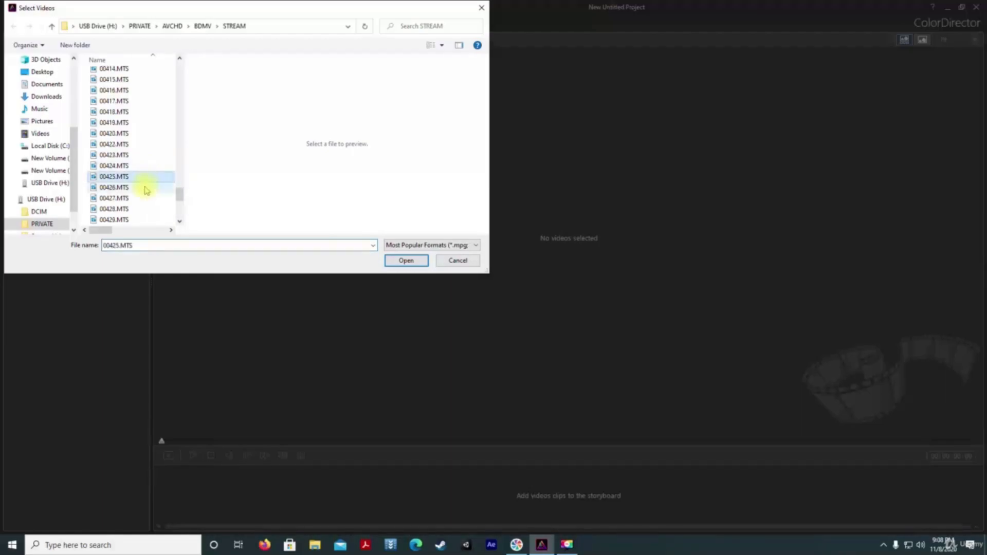
pyautogui.click(396, 263)
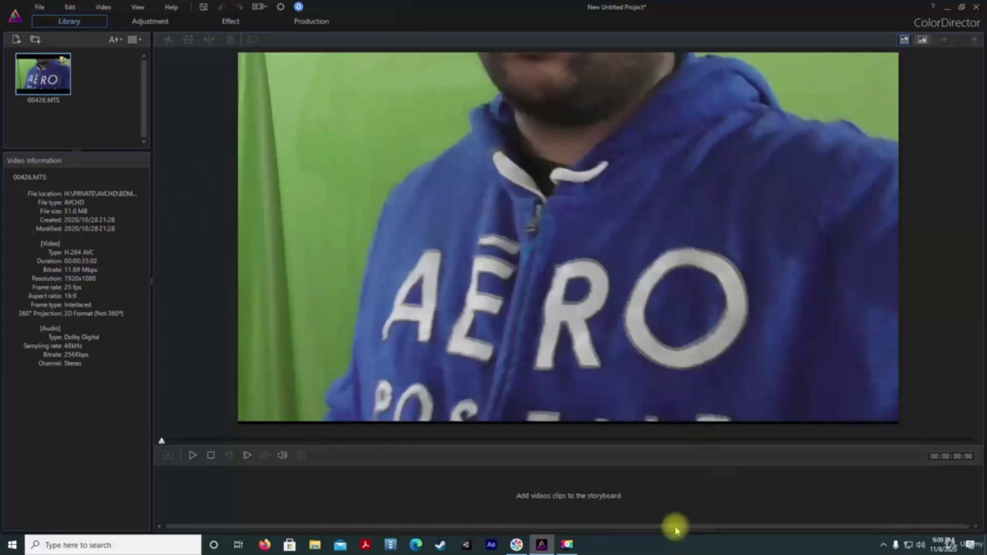
pyautogui.click(577, 547)
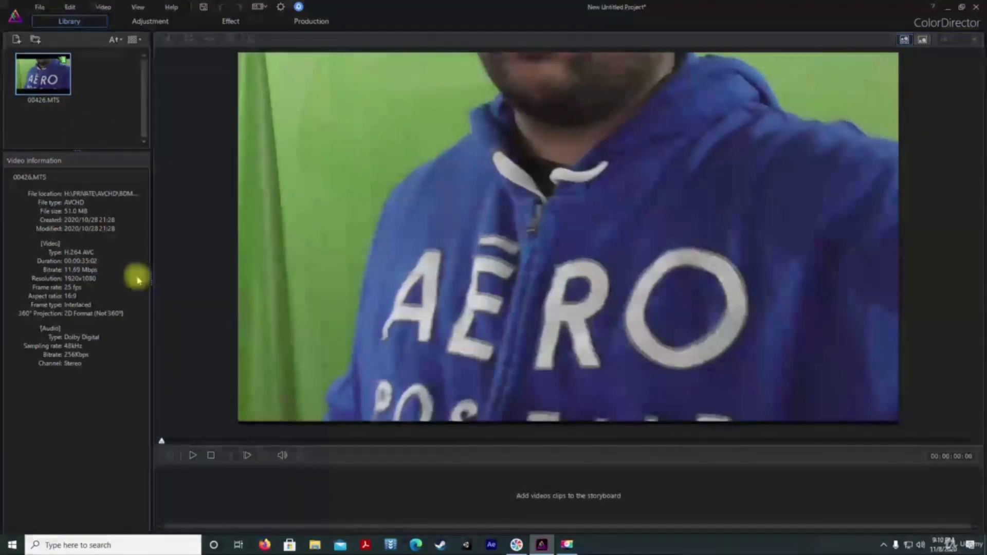
# Step: Add the 00426.MTS clip to the storyboard and accept the frame rate conflict notice
pyautogui.moveTo(24, 93)
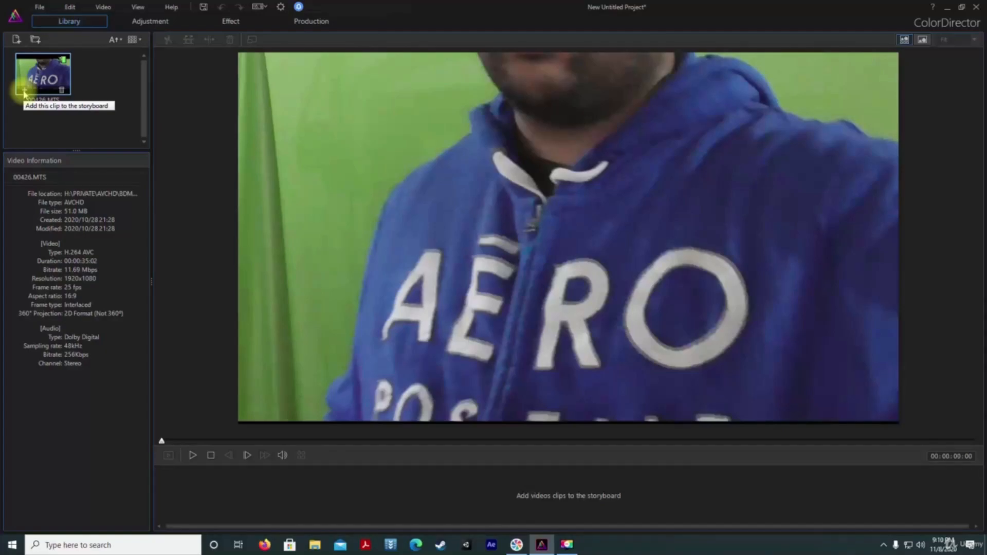
pyautogui.click(25, 92)
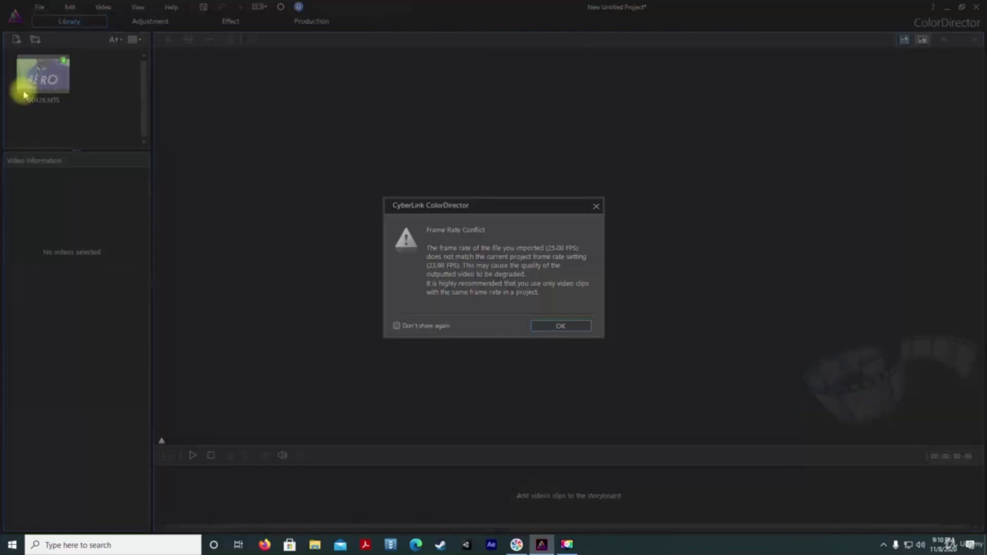
pyautogui.click(552, 328)
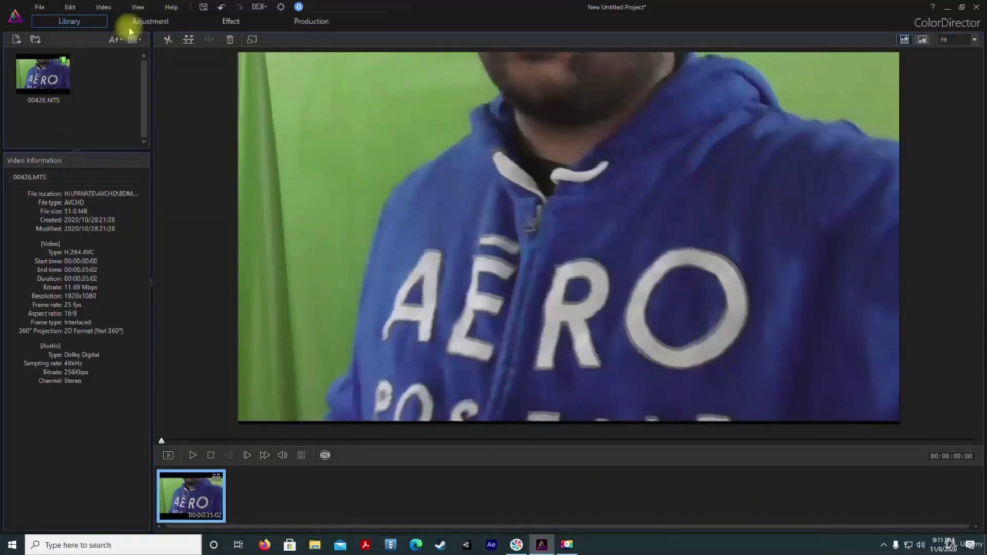
# Step: In the Adjustment workspace, paint a motion-tracking brush mask over the man at 00:00:03:08, keeping auto edge selection on
pyautogui.click(154, 23)
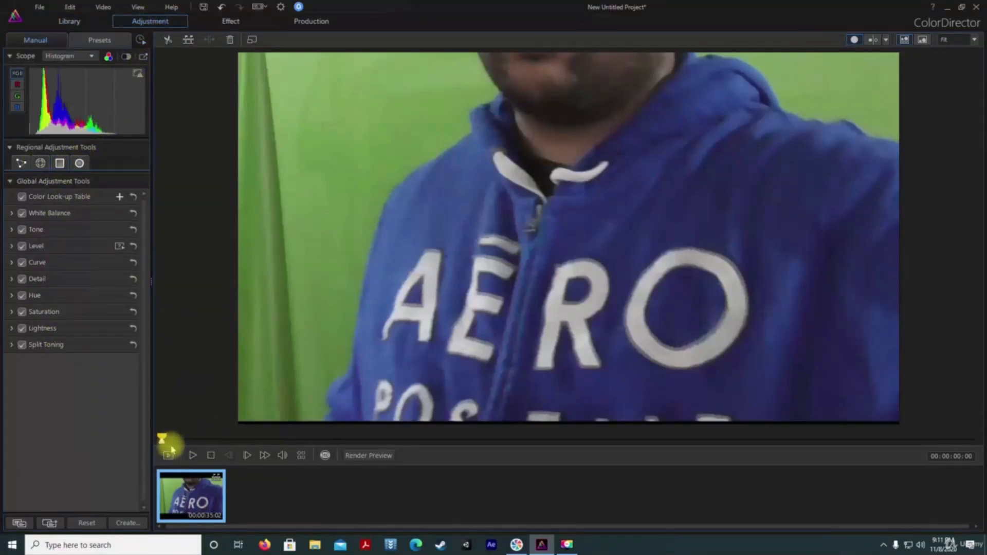
pyautogui.moveTo(161, 438); pyautogui.dragTo(238, 440)
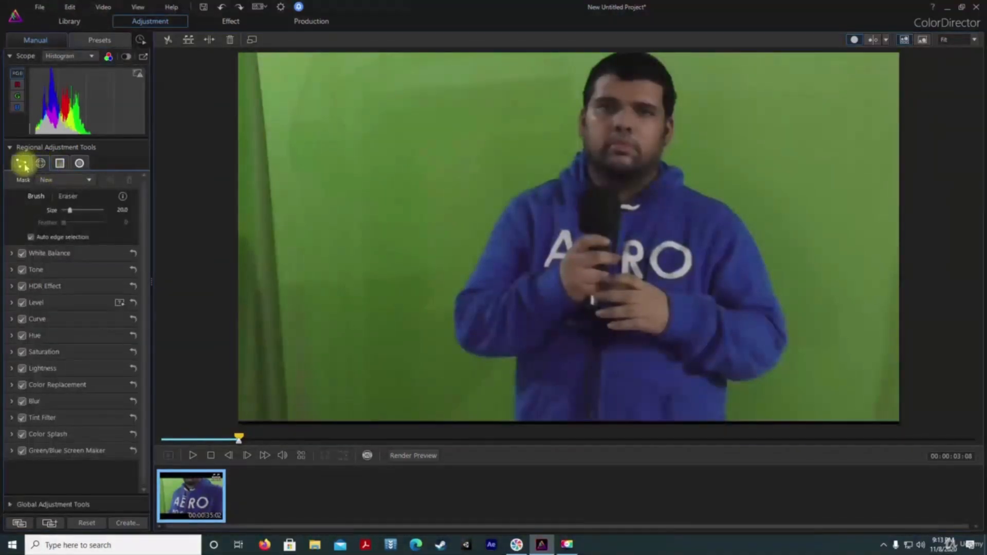
pyautogui.click(24, 165)
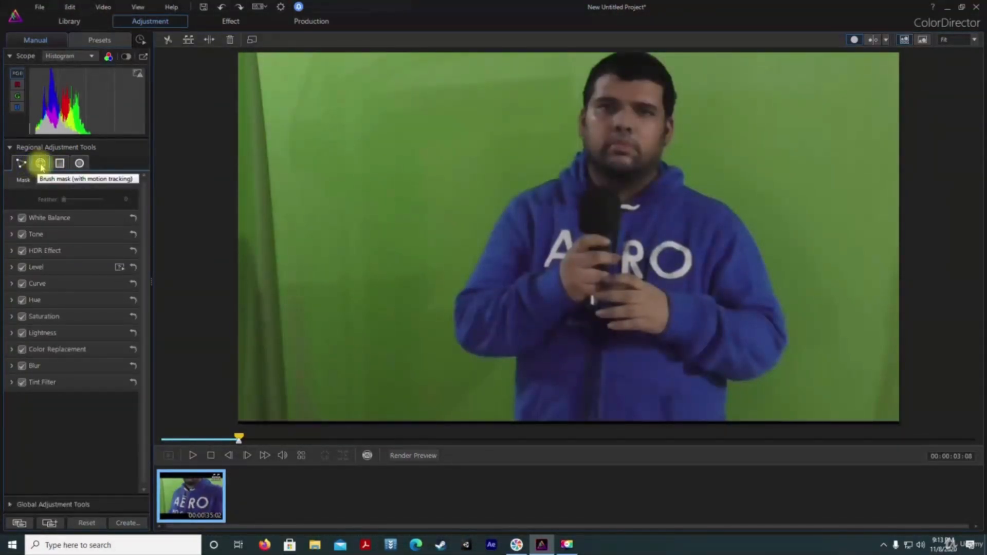
pyautogui.click(41, 164)
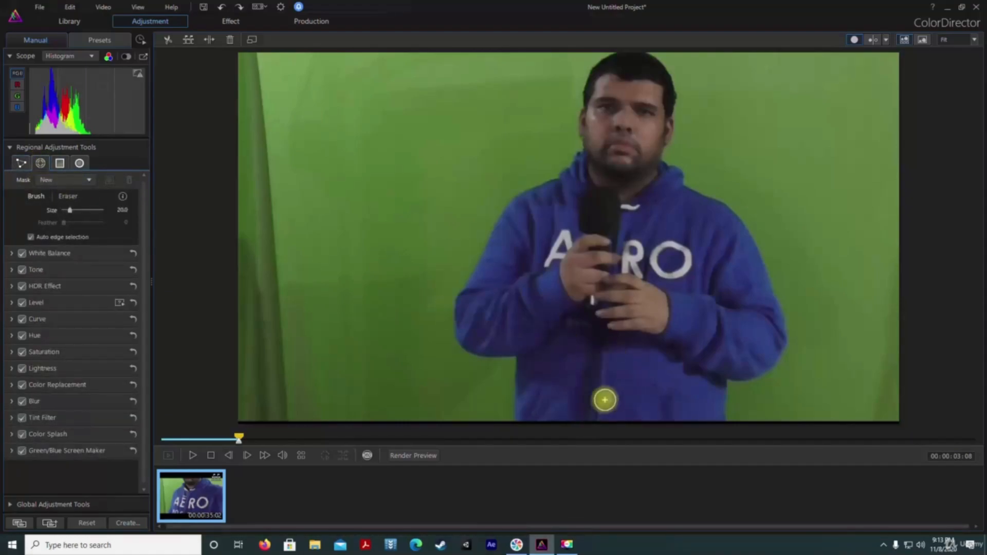
pyautogui.moveTo(613, 402)
pyautogui.mouseDown()
pyautogui.moveTo(607, 261)
pyautogui.moveTo(624, 84)
pyautogui.moveTo(625, 114)
pyautogui.moveTo(598, 159)
pyautogui.moveTo(463, 308)
pyautogui.moveTo(521, 306)
pyautogui.moveTo(596, 275)
pyautogui.moveTo(599, 253)
pyautogui.moveTo(562, 299)
pyautogui.moveTo(531, 399)
pyautogui.moveTo(674, 396)
pyautogui.moveTo(701, 382)
pyautogui.moveTo(706, 344)
pyautogui.moveTo(695, 329)
pyautogui.moveTo(618, 289)
pyautogui.moveTo(665, 336)
pyautogui.moveTo(628, 283)
pyautogui.moveTo(659, 198)
pyautogui.moveTo(696, 220)
pyautogui.moveTo(757, 314)
pyautogui.moveTo(647, 155)
pyautogui.moveTo(642, 145)
pyautogui.moveTo(661, 138)
pyautogui.moveTo(622, 166)
pyautogui.mouseUp()
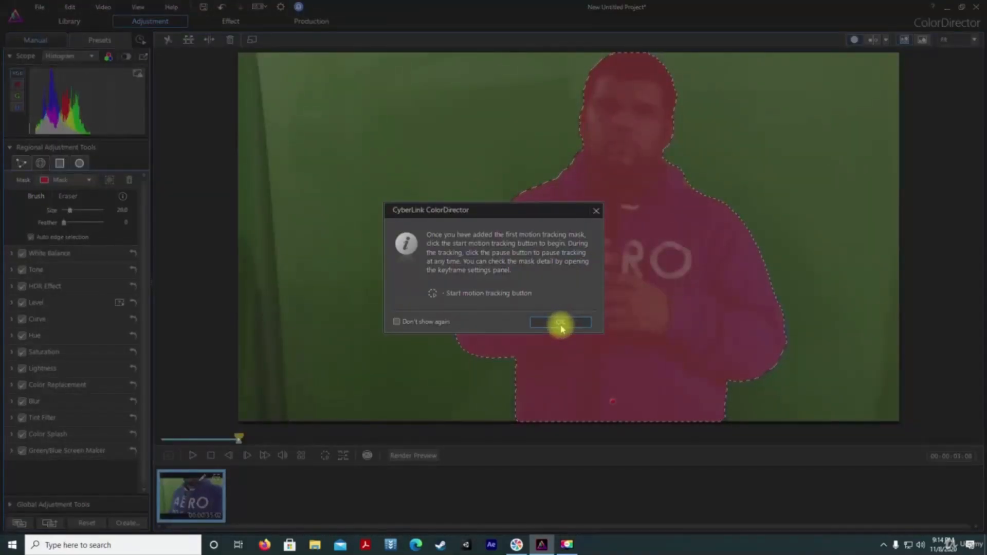
pyautogui.click(560, 322)
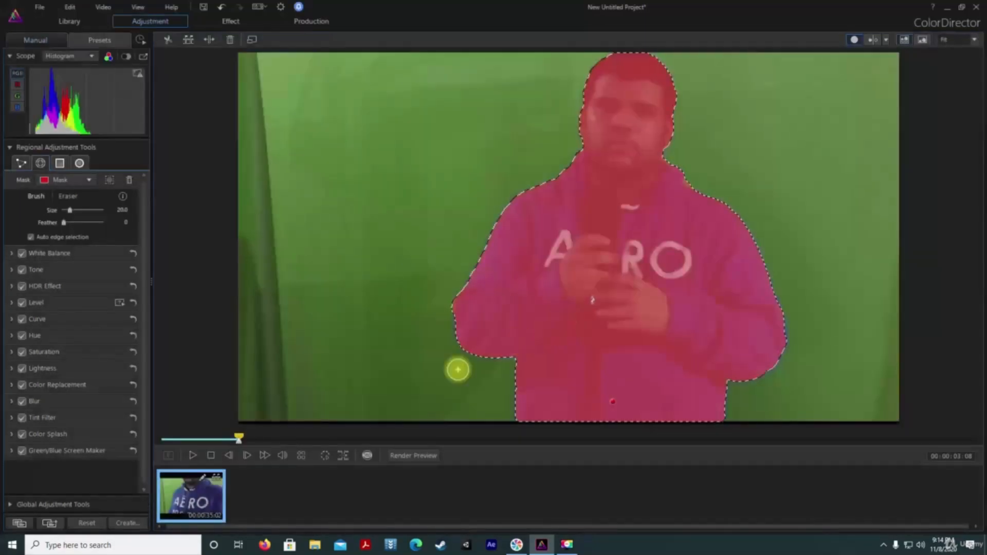
# Step: Motion-track the man's mask up to 00:00:10:18 and invert it to cover the green background
pyautogui.click(325, 456)
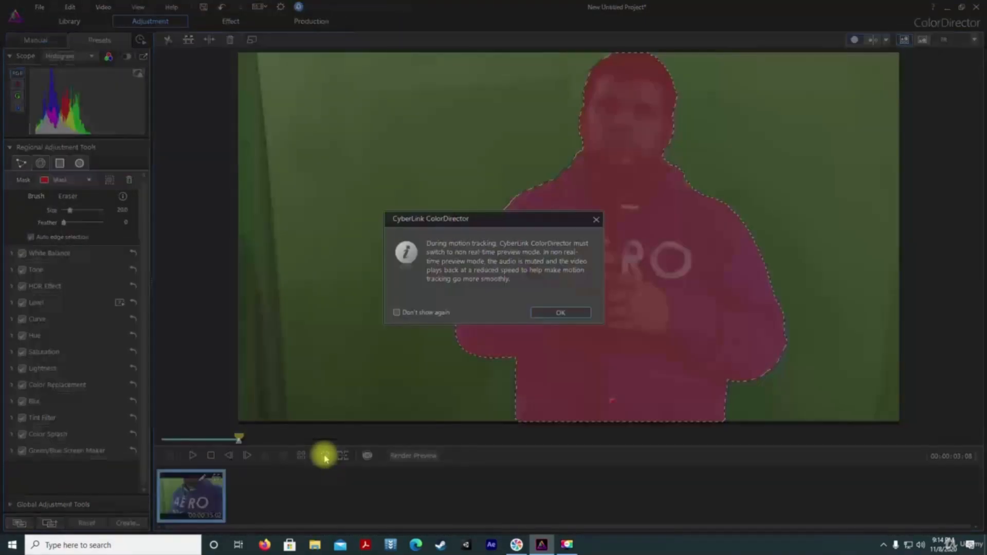
pyautogui.click(560, 313)
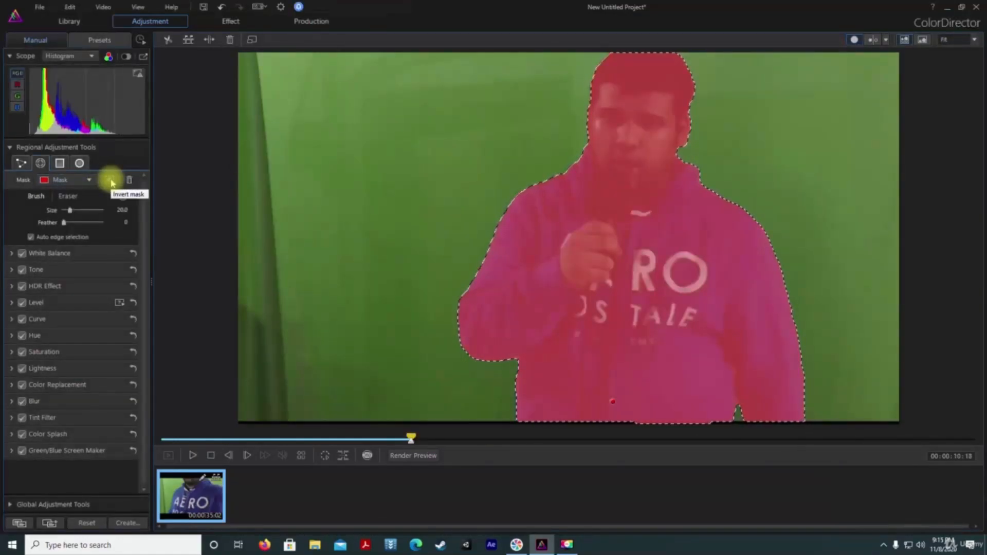
pyautogui.click(110, 181)
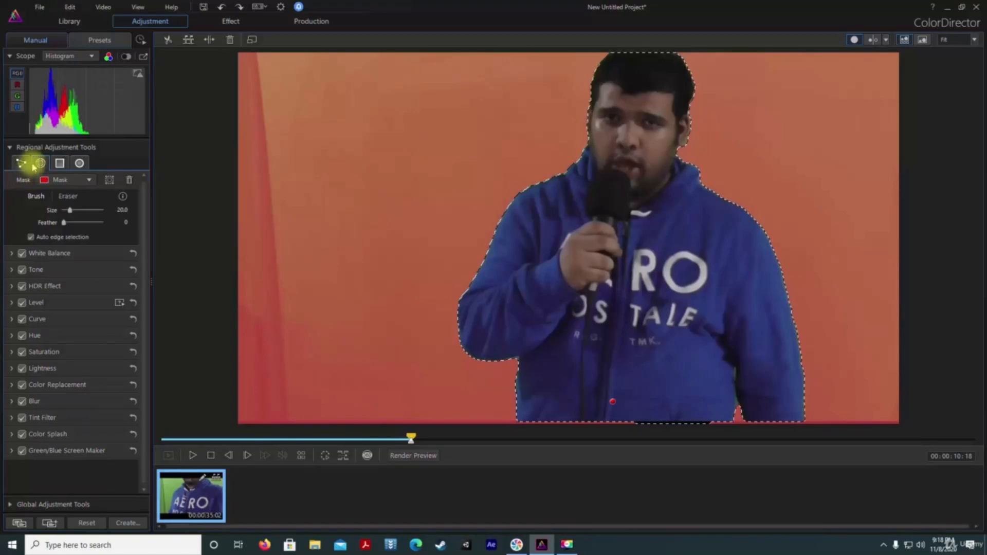
# Step: Black out the masked background by setting the Tone values to Exposure -4.00, Brightness -100 and Contrast 100
pyautogui.click(10, 270)
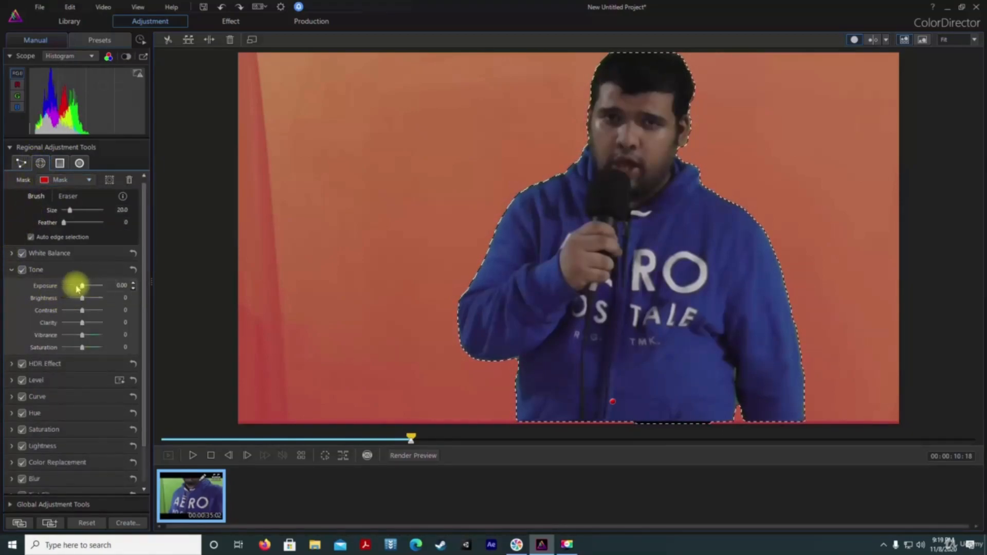
pyautogui.moveTo(83, 289); pyautogui.dragTo(46, 289)
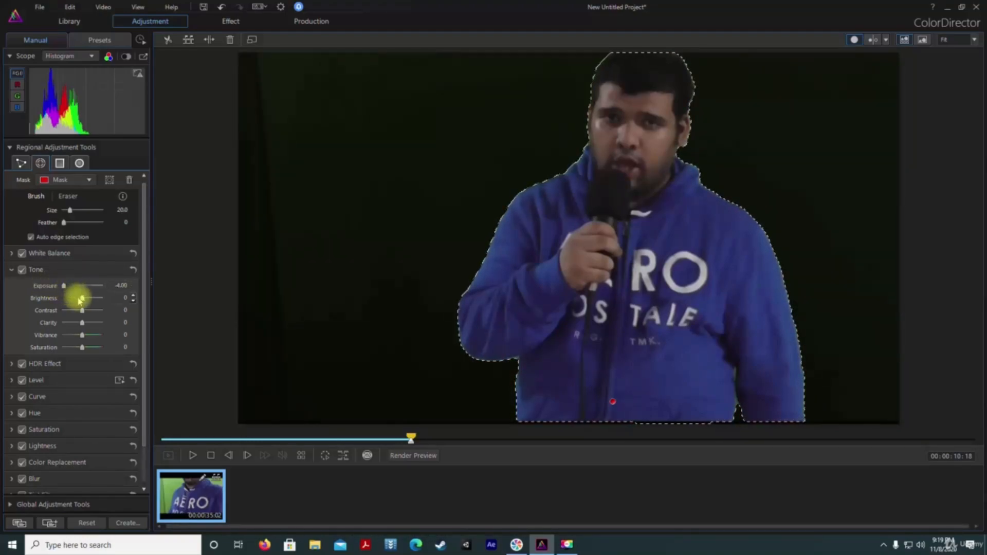
pyautogui.moveTo(82, 299); pyautogui.dragTo(115, 318)
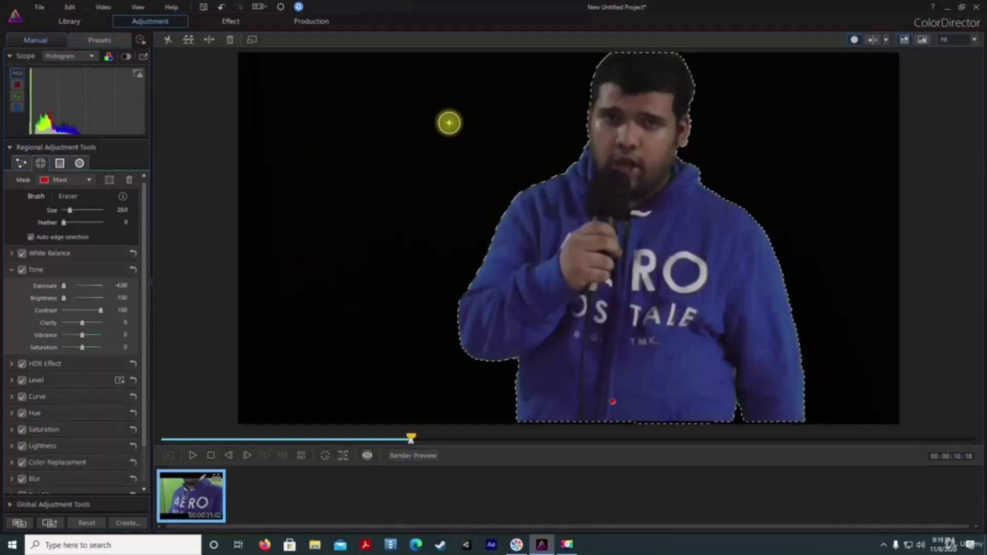
# Step: Use Color Replacement to change the sampled black background to bright green, with the Tolerance set to 100
pyautogui.scroll(-1, 44, 435)
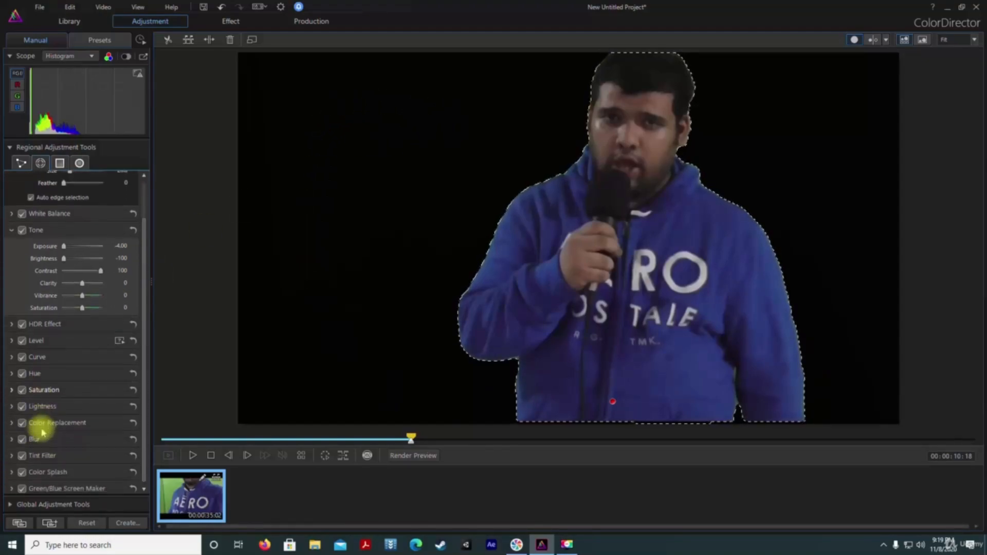
pyautogui.click(22, 402)
pyautogui.click(12, 420)
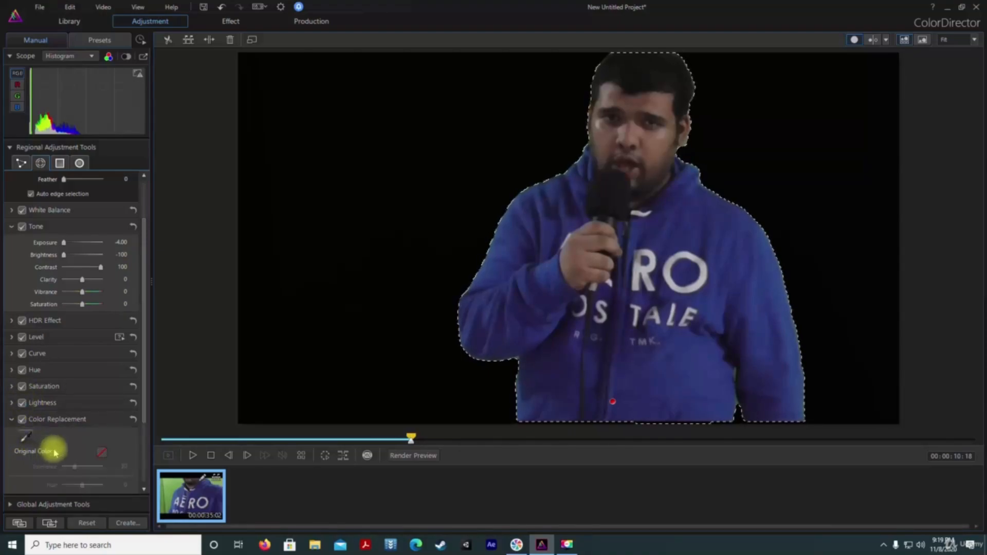
pyautogui.scroll(-2, 77, 444)
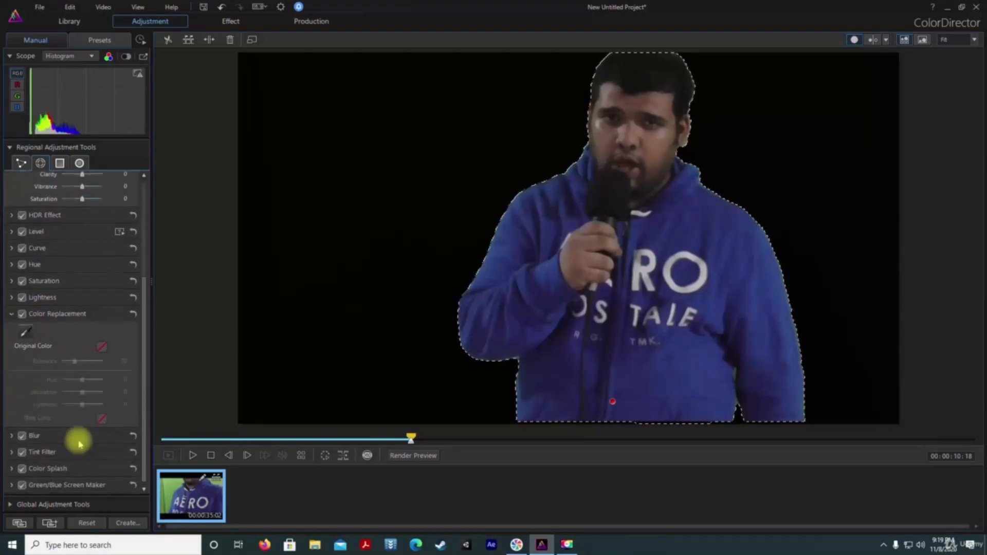
pyautogui.click(26, 332)
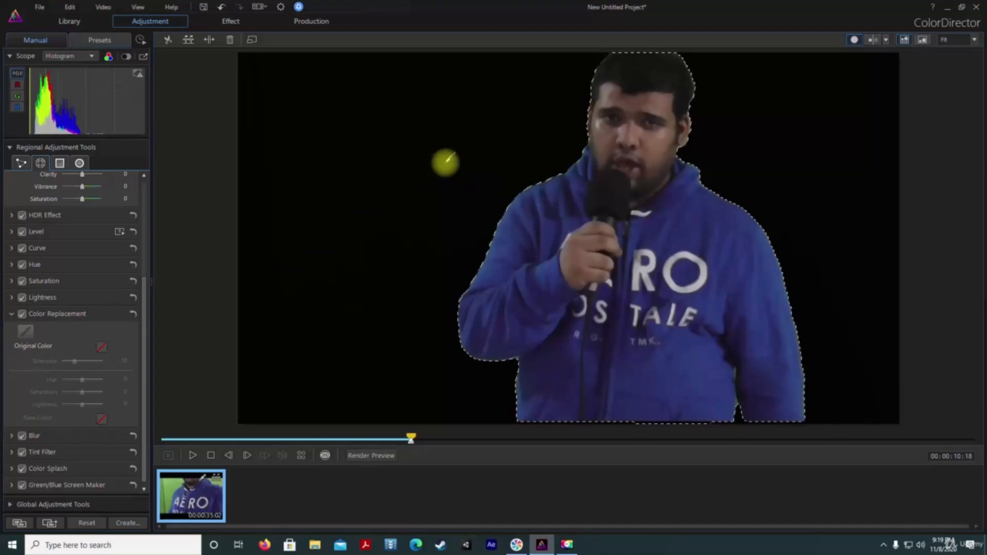
pyautogui.click(446, 162)
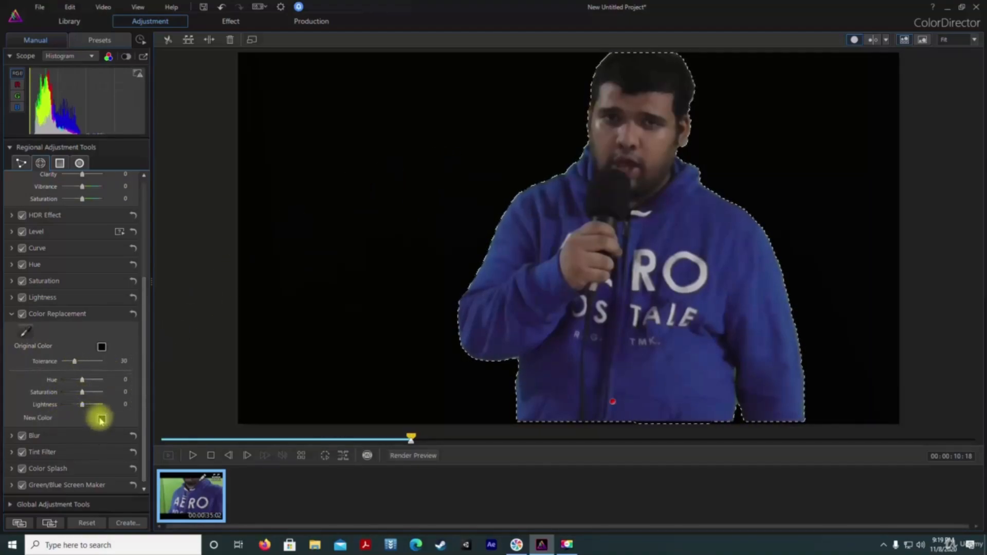
pyautogui.click(101, 418)
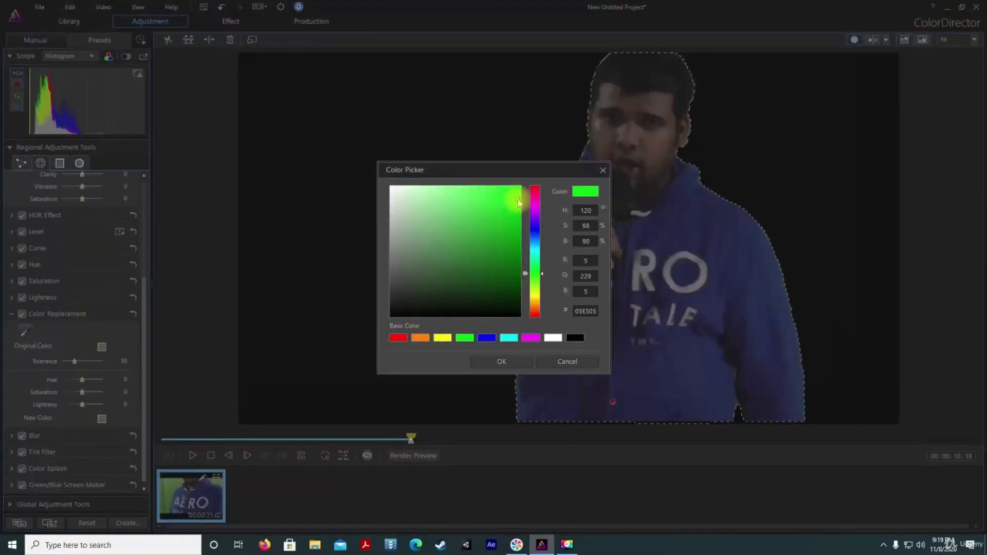
pyautogui.click(496, 358)
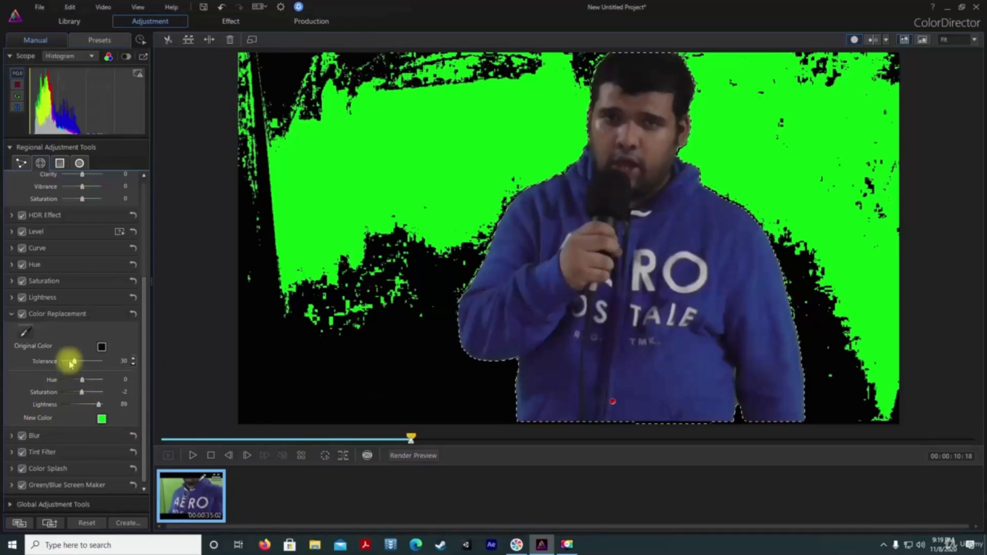
pyautogui.moveTo(75, 362); pyautogui.dragTo(114, 365)
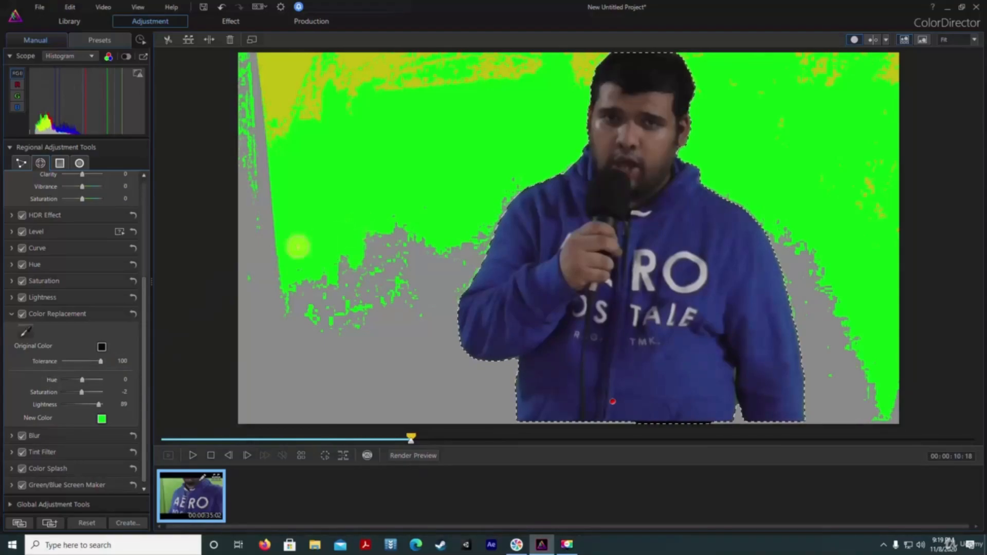
pyautogui.moveTo(139, 286); pyautogui.dragTo(135, 192)
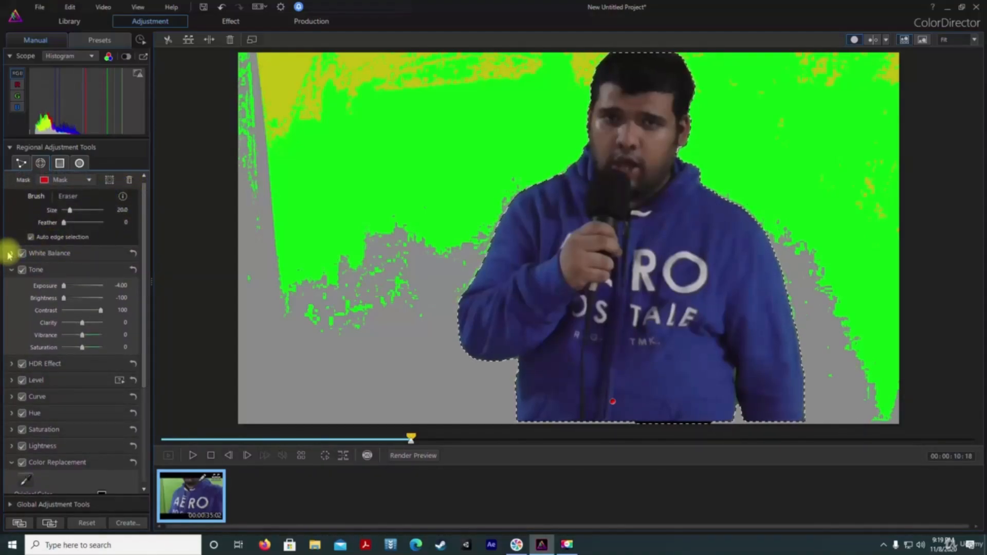
pyautogui.click(568, 545)
pyautogui.click(946, 520)
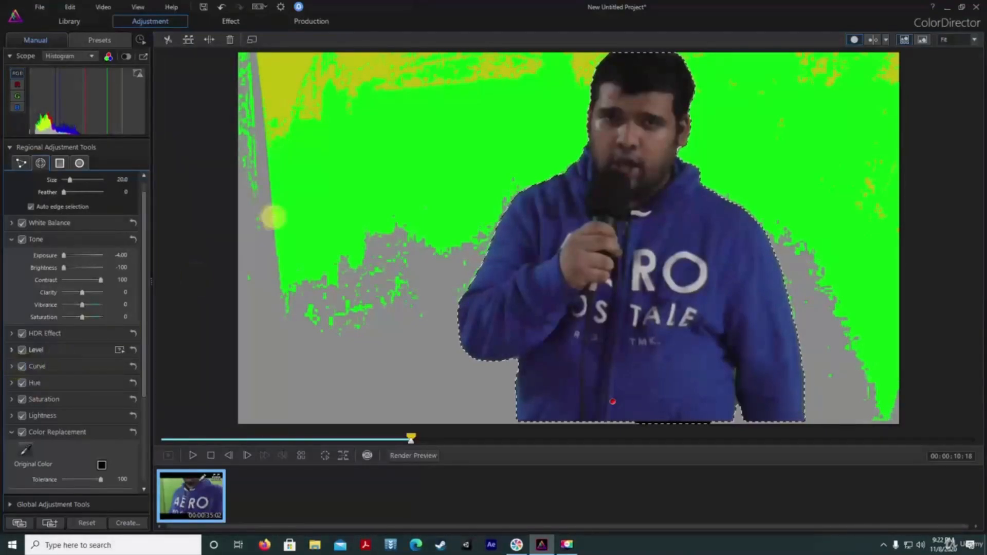
# Step: Bend the Green Channel curve of the masked background steeply upward from its midpoint to turn the whole background solid bright green
pyautogui.click(11, 367)
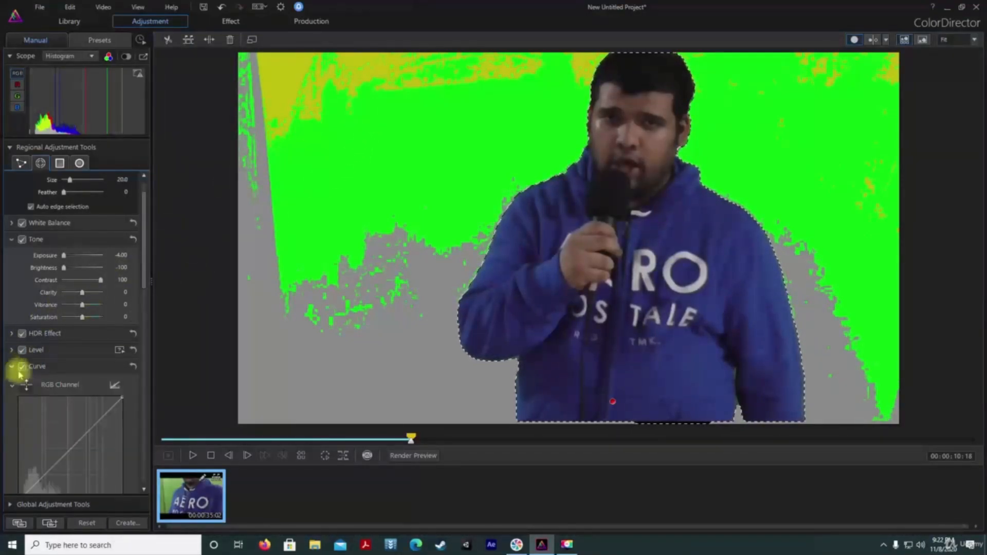
pyautogui.moveTo(147, 286); pyautogui.dragTo(154, 401)
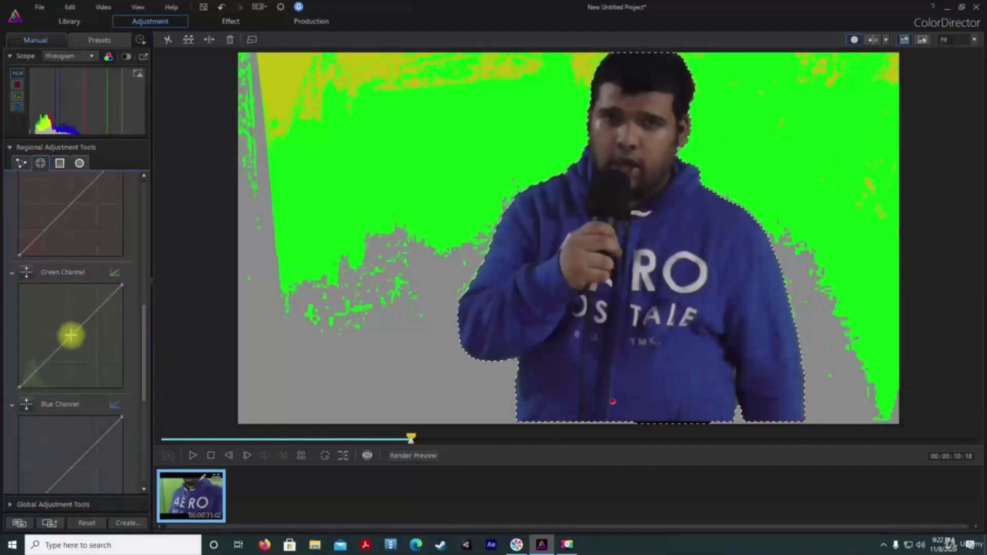
pyautogui.click(70, 335)
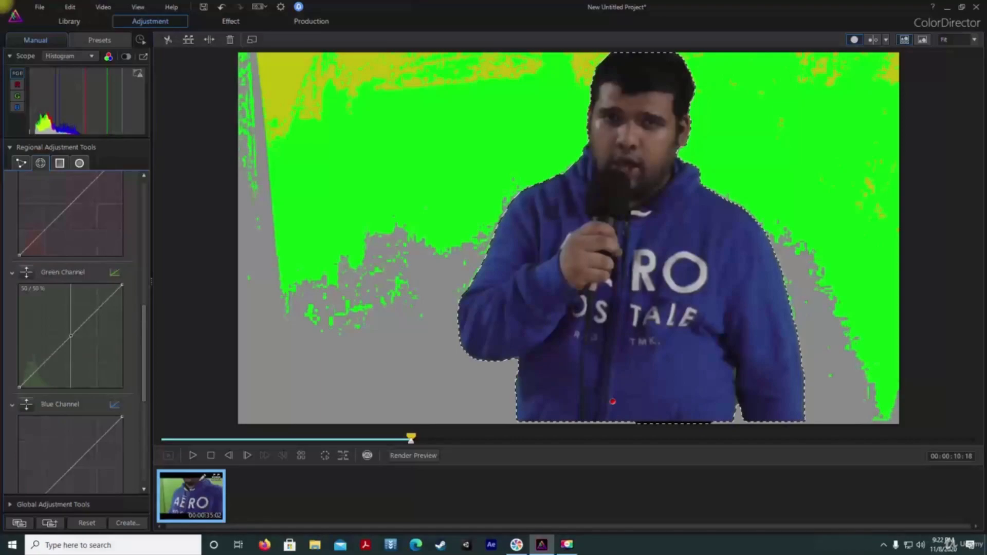
pyautogui.moveTo(65, 330); pyautogui.dragTo(51, 316)
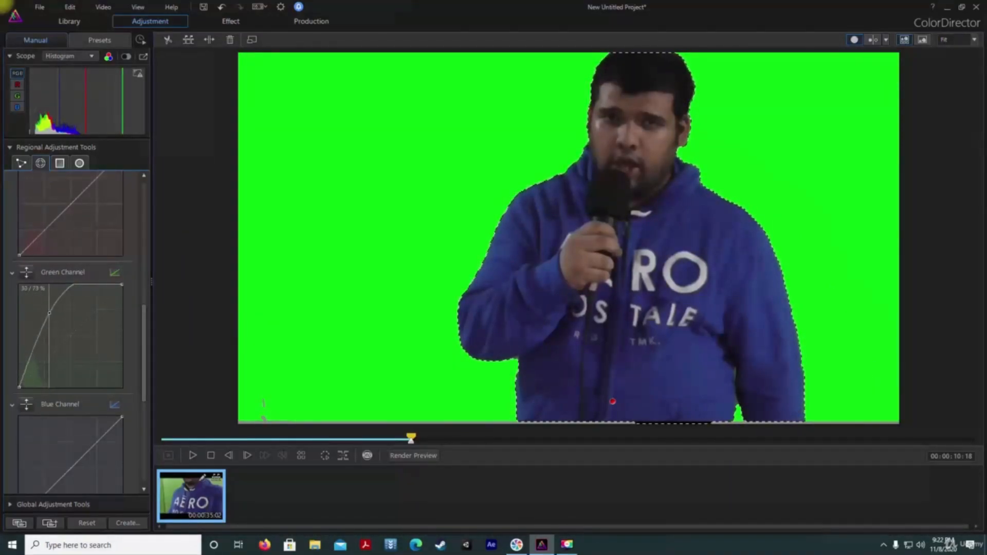
pyautogui.click(44, 306)
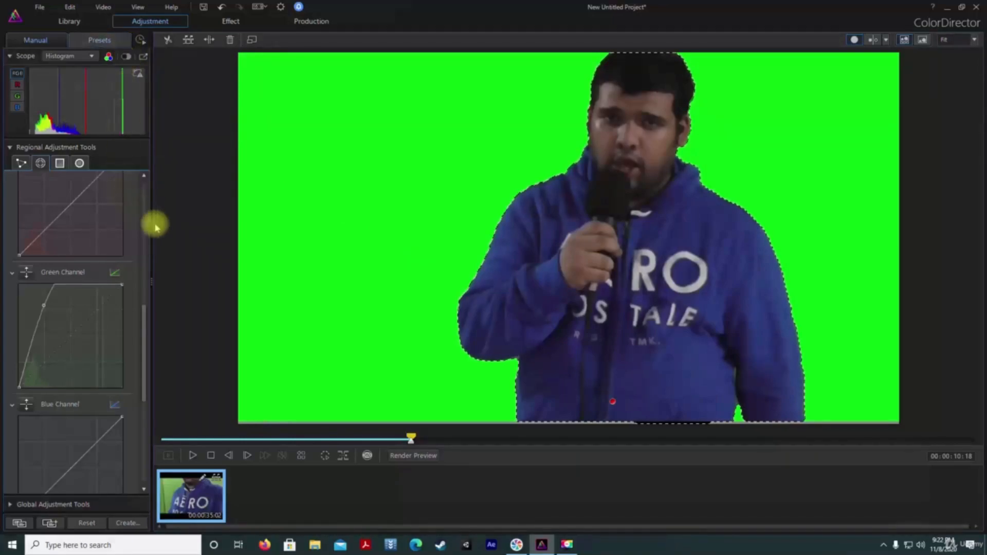
pyautogui.moveTo(144, 314)
pyautogui.mouseDown()
pyautogui.moveTo(146, 165)
pyautogui.moveTo(163, 66)
pyautogui.mouseUp()
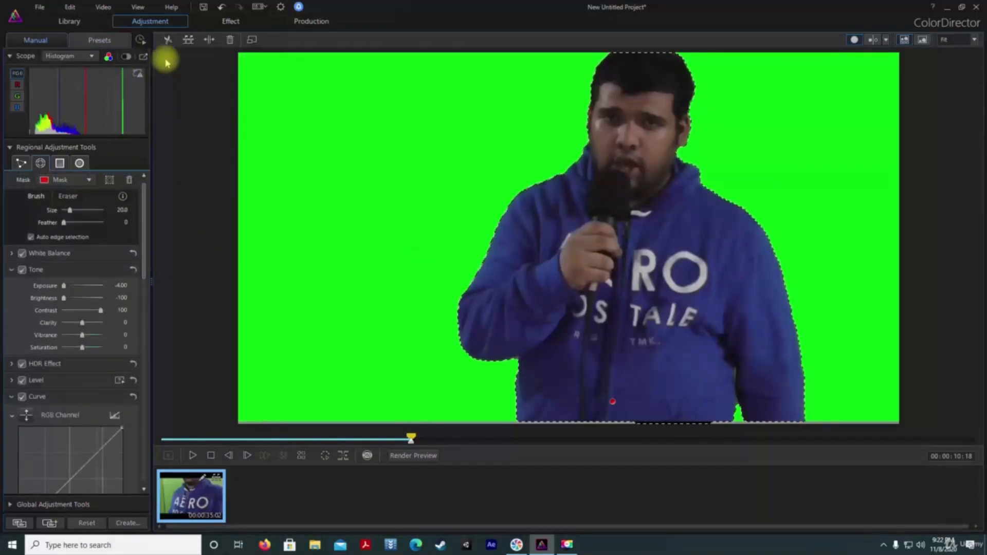
# Step: Go through the Effect and Production workspaces and scrub the recolored clip back toward its start to check the green background
pyautogui.click(226, 23)
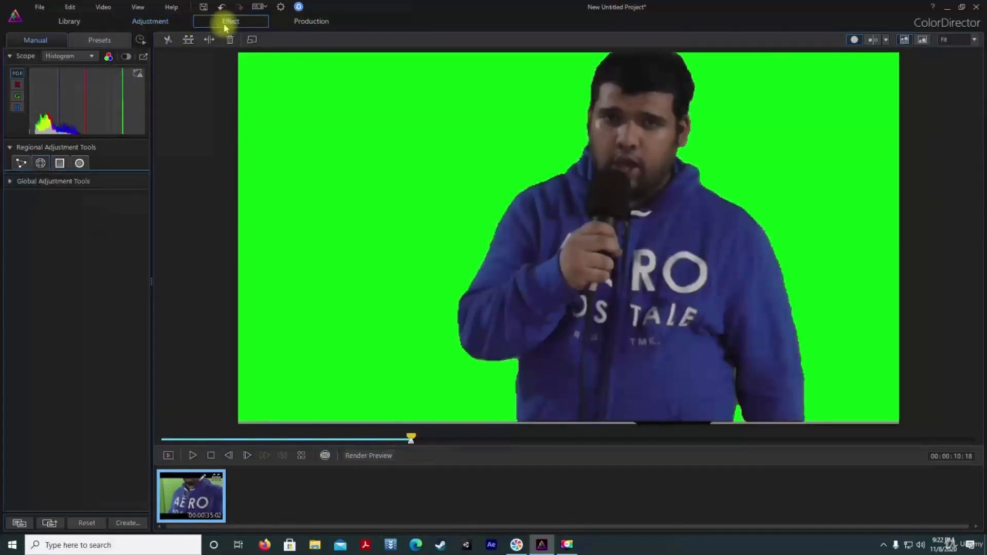
pyautogui.click(301, 24)
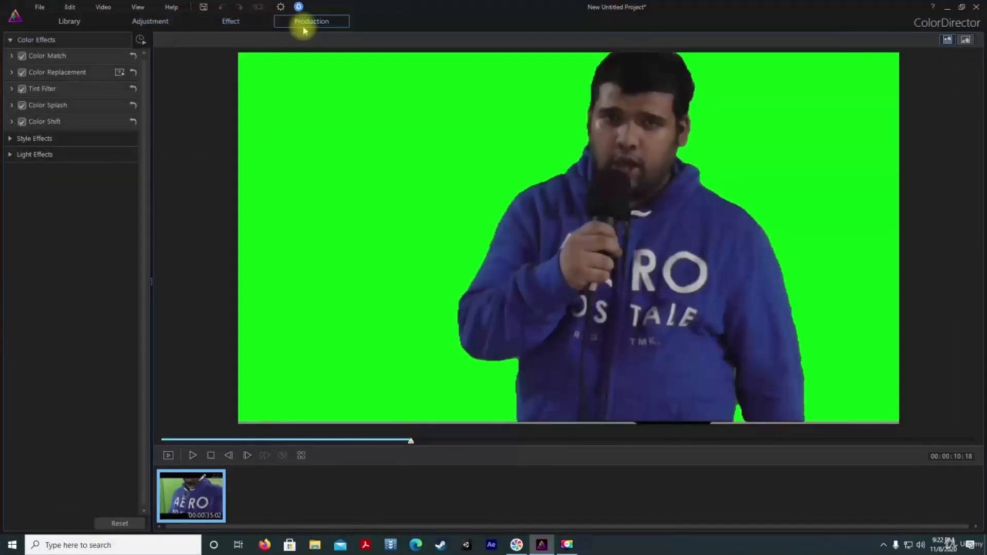
pyautogui.moveTo(410, 441); pyautogui.dragTo(246, 435)
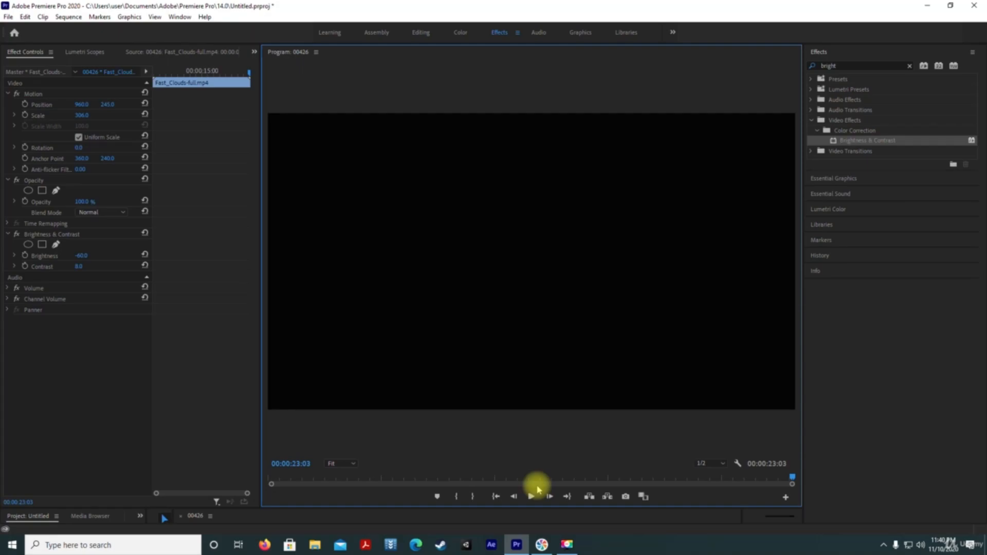
# Step: Play the 00426 sequence in Premiere Pro to review the composite
pyautogui.click(531, 497)
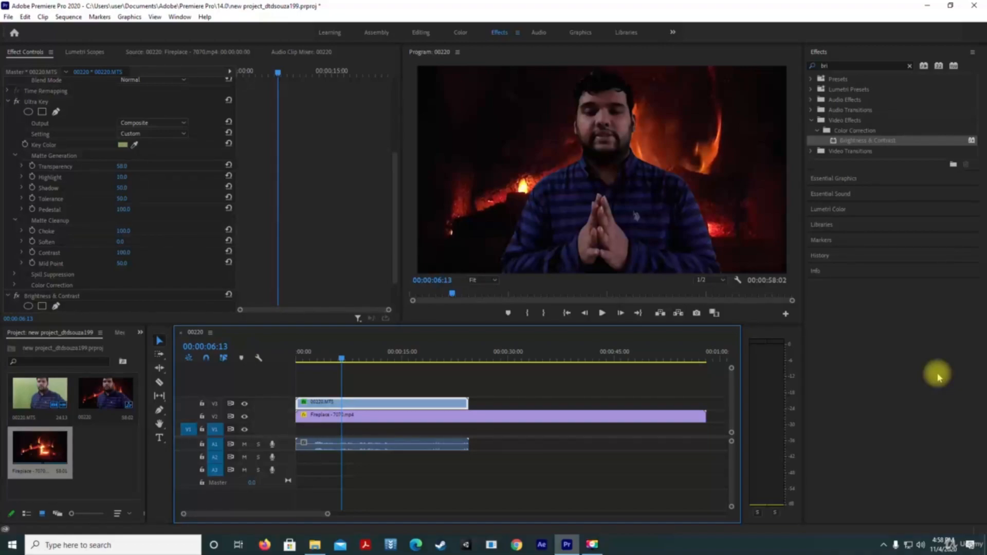
pyautogui.click(592, 544)
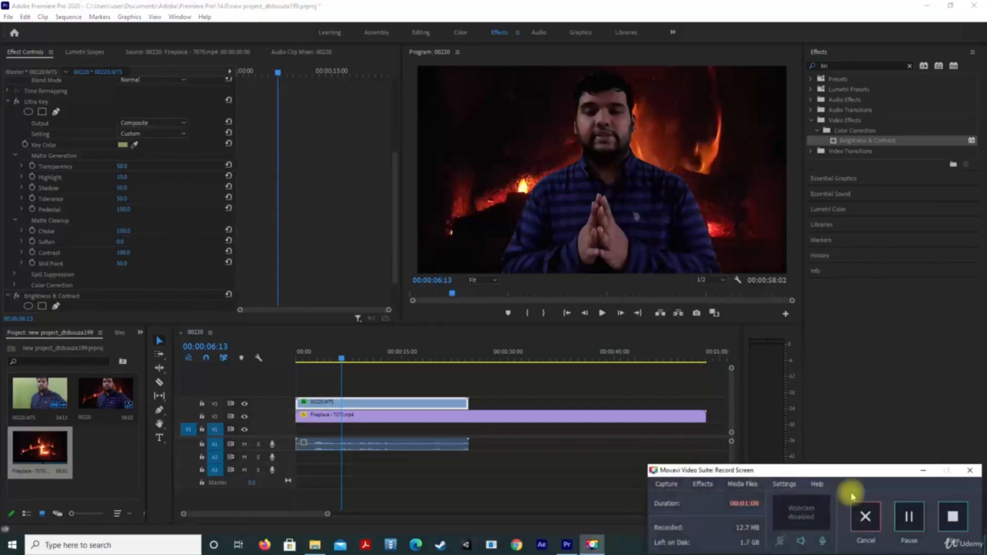